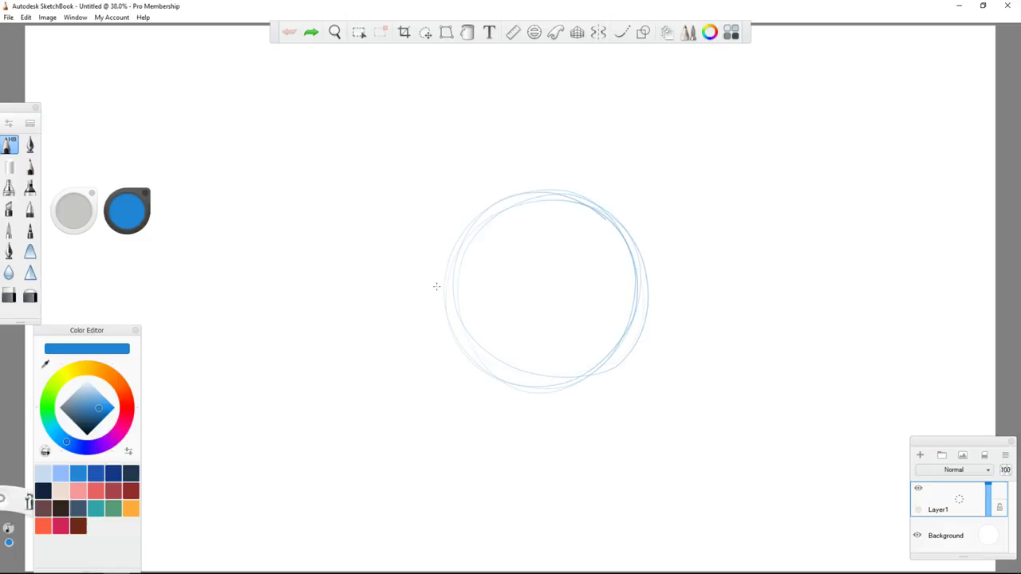
- Build up the large head circle near the canvas centre with loose overlapping pencil strokes
mouse_move(712, 180)
mouse_down()
mouse_move(828, 201)
mouse_move(860, 279)
mouse_up()
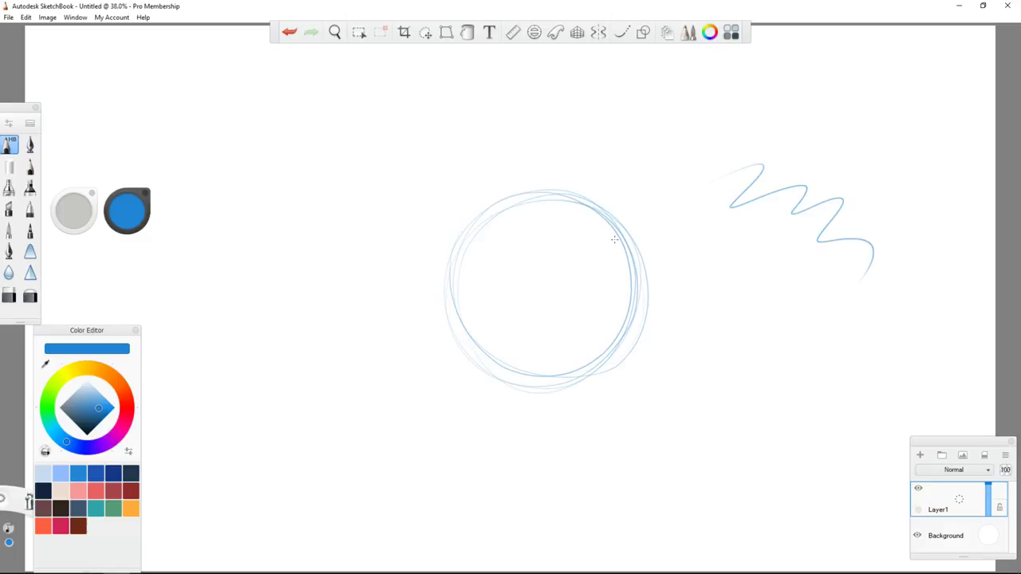
key(ctrl+z)
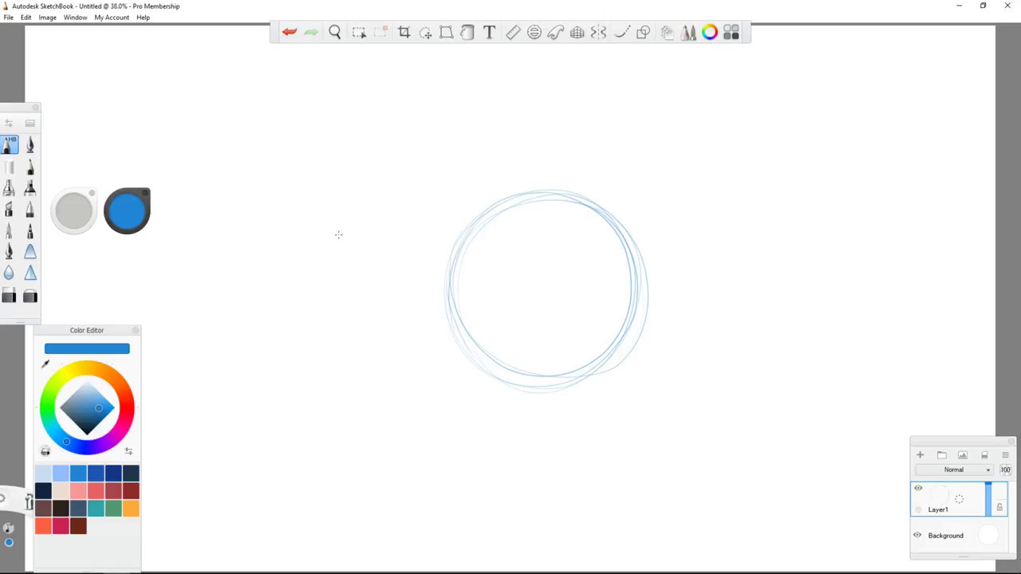
mouse_move(414, 281)
mouse_down()
mouse_move(397, 280)
mouse_move(342, 221)
mouse_move(378, 152)
mouse_move(342, 213)
mouse_up()
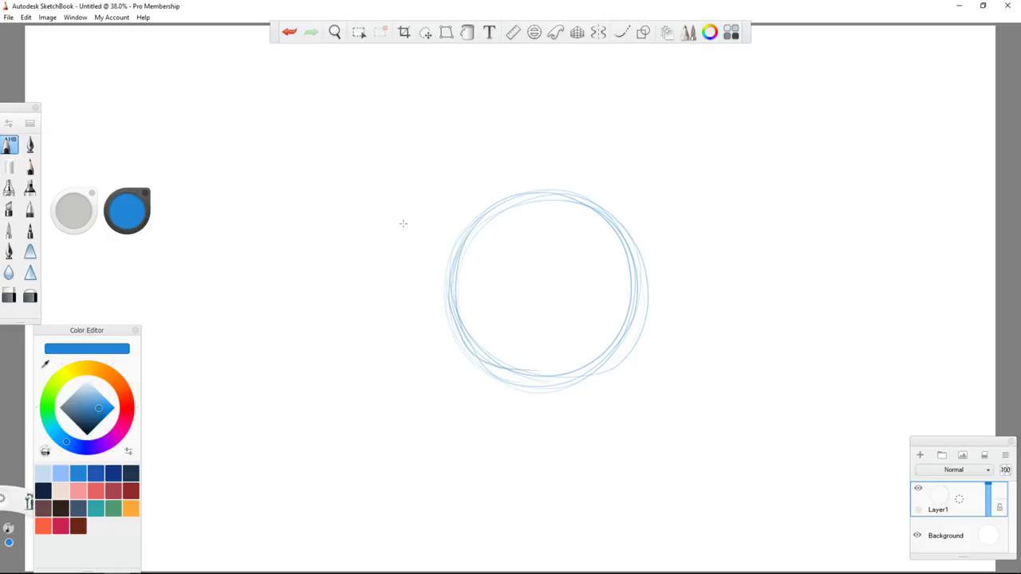
mouse_move(538, 370)
mouse_down()
mouse_move(482, 217)
mouse_move(456, 299)
mouse_move(558, 205)
mouse_move(464, 245)
mouse_up()
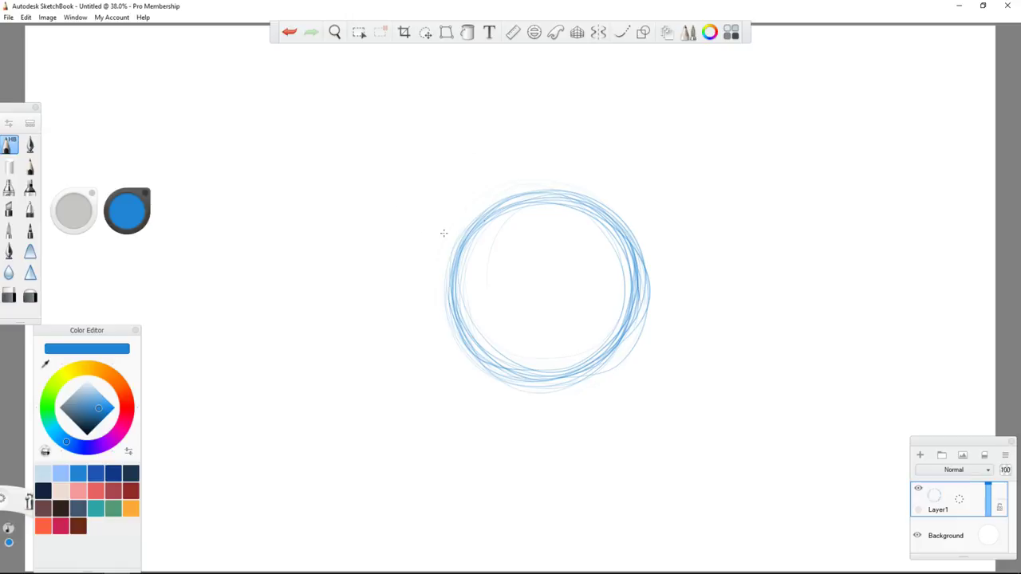
- Sketch a small demonstration circle above right of the head, with a thick vertical centre line and a larger circle around it
mouse_move(797, 89)
mouse_down()
mouse_move(827, 118)
mouse_move(797, 90)
mouse_move(819, 115)
mouse_move(793, 127)
mouse_up()
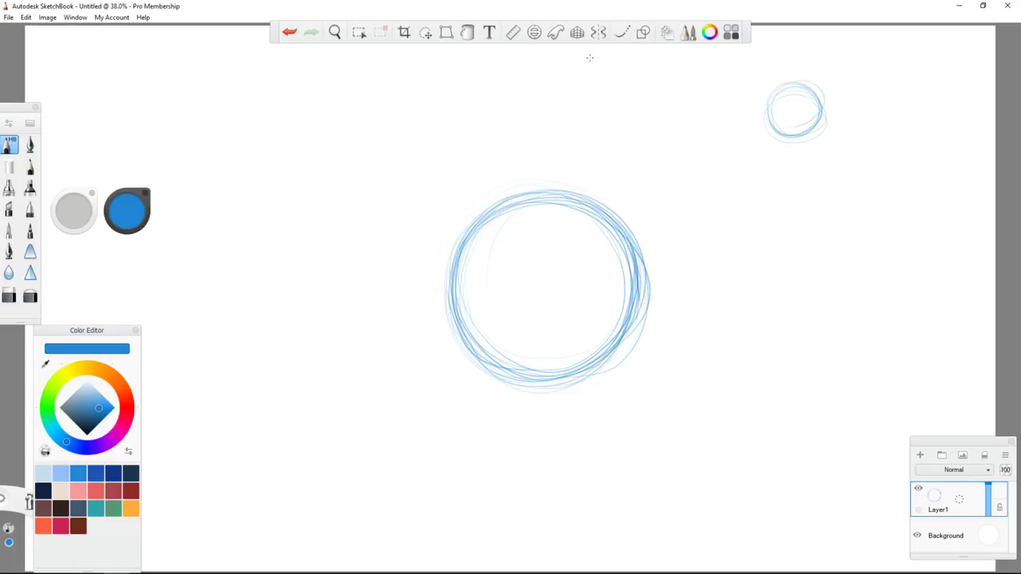
mouse_move(793, 89)
mouse_down()
mouse_move(790, 125)
mouse_move(794, 82)
mouse_up()
mouse_move(794, 81)
mouse_down()
mouse_move(791, 129)
mouse_move(791, 83)
mouse_up()
drag(791, 83, 789, 137)
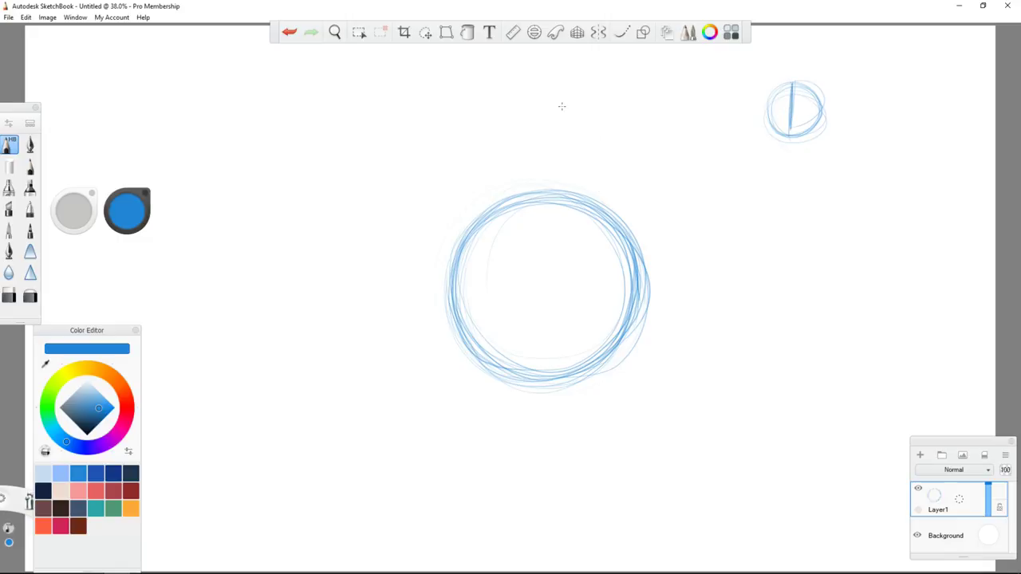
drag(738, 160, 809, 195)
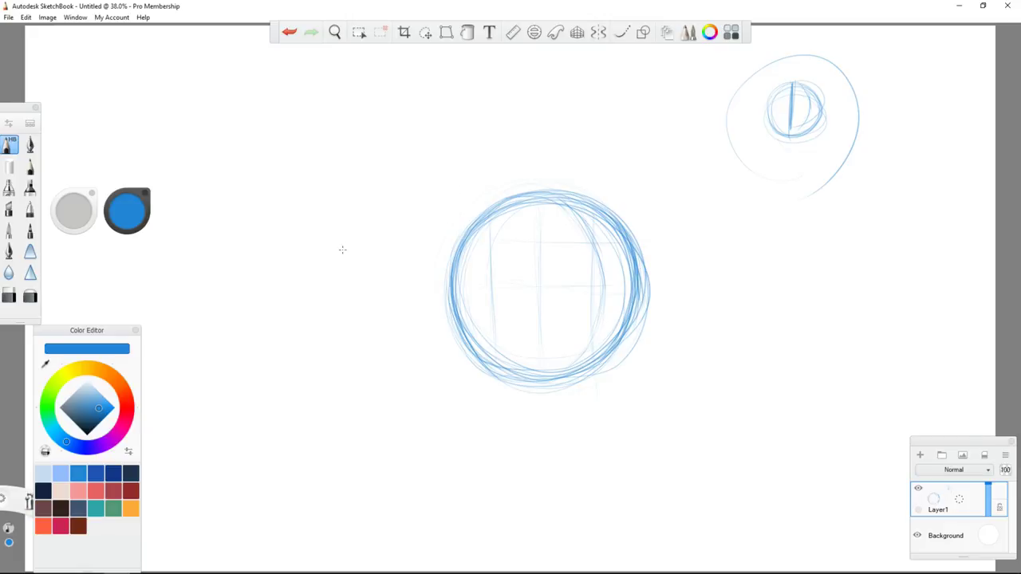
- Add the lower horizontal guideline and reinforce the right curved contour of the grid inside the head circle
drag(529, 331, 613, 330)
drag(594, 239, 611, 286)
- Lighten the stray outer lines around the head circle with the soft eraser
click(29, 296)
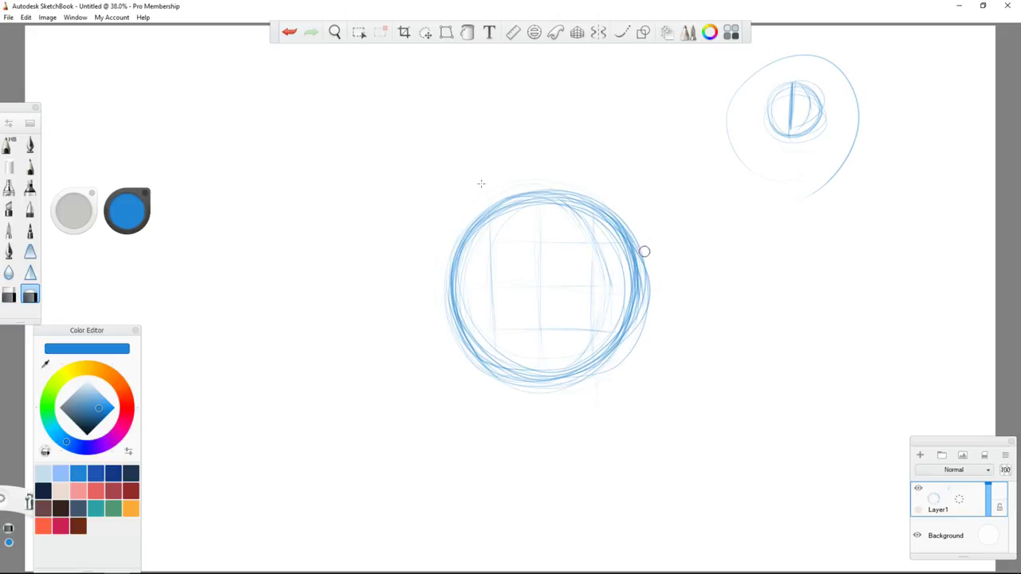
mouse_move(628, 222)
mouse_down()
mouse_move(649, 301)
mouse_move(645, 321)
mouse_move(641, 287)
mouse_move(638, 312)
mouse_up()
mouse_move(624, 227)
mouse_down()
mouse_move(598, 203)
mouse_move(559, 191)
mouse_move(478, 218)
mouse_up()
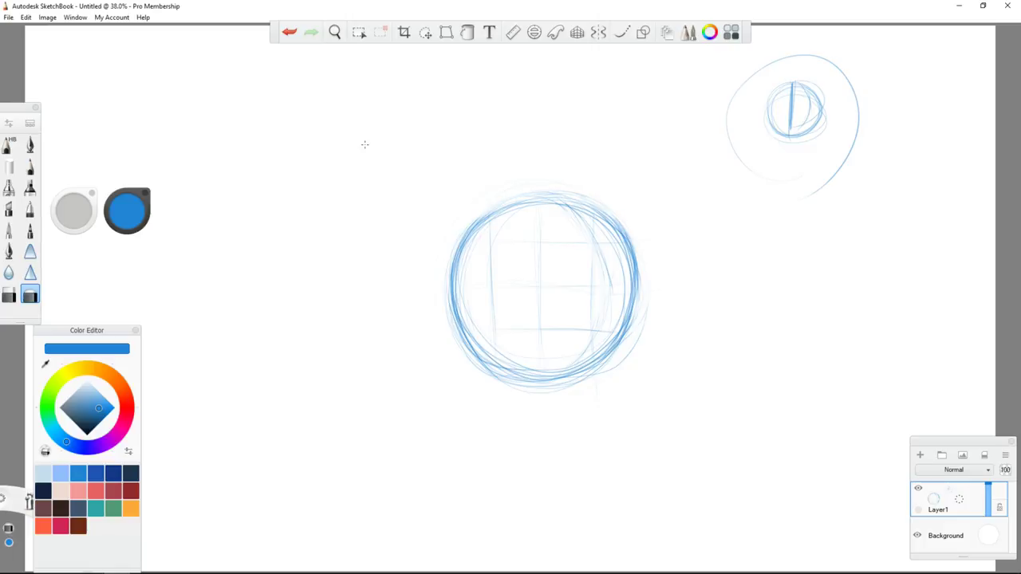
drag(629, 325, 585, 378)
drag(504, 384, 595, 371)
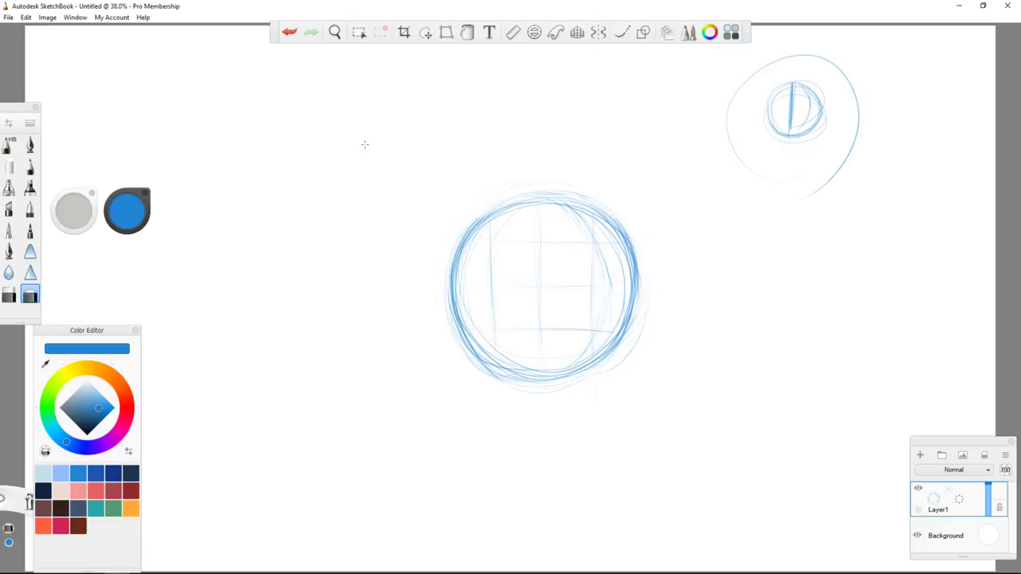
mouse_move(482, 366)
mouse_down()
mouse_move(496, 377)
mouse_move(467, 345)
mouse_move(487, 367)
mouse_up()
- Pencil the rounded muzzle bulging from the head's right side and curving back beneath it toward the mouth
click(9, 145)
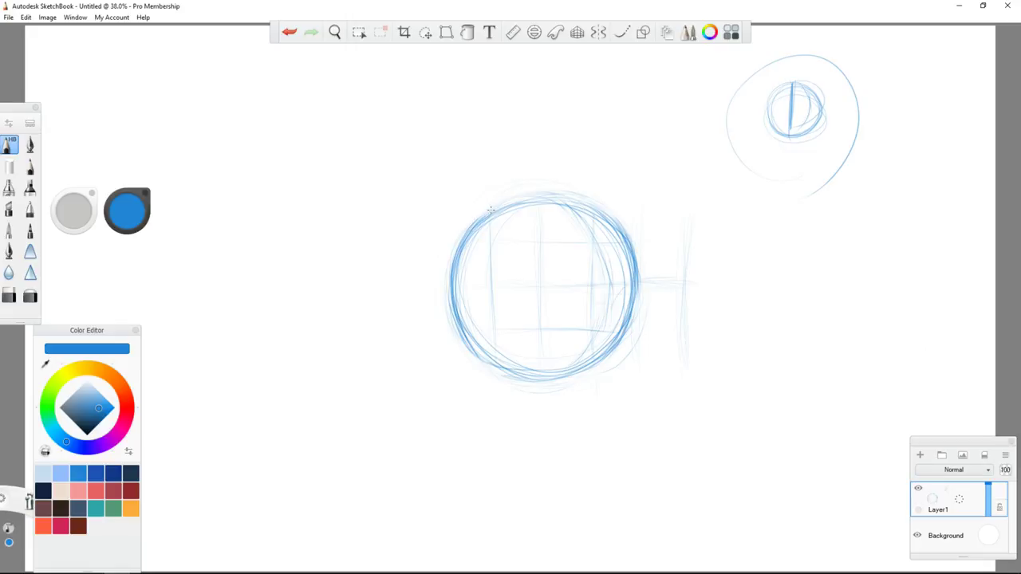
drag(667, 284, 682, 328)
mouse_move(674, 292)
mouse_down()
mouse_move(680, 319)
mouse_move(660, 354)
mouse_up()
drag(669, 280, 638, 279)
drag(662, 337, 542, 310)
key(ctrl+z)
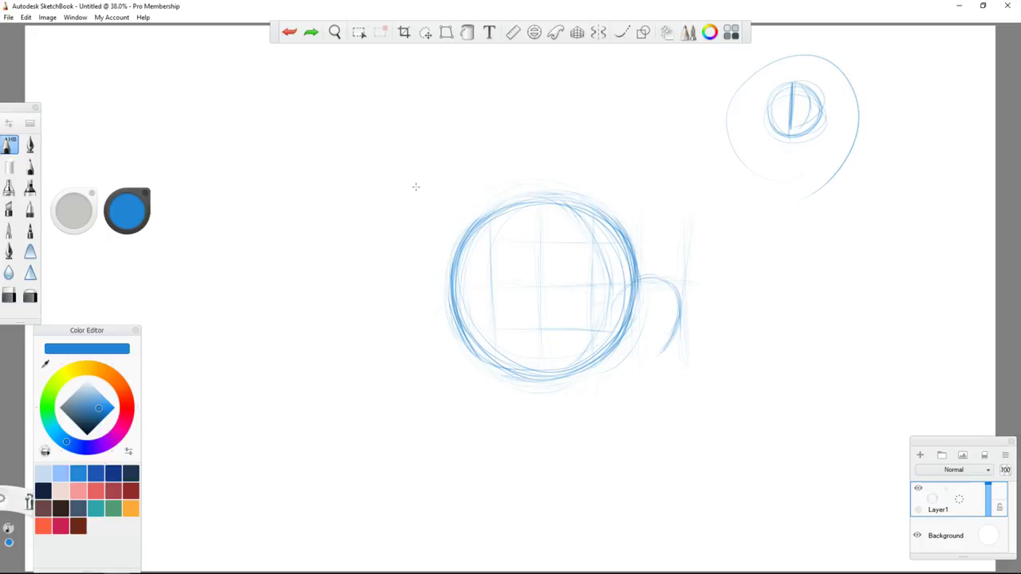
click(407, 245)
key(ctrl+y)
- Sketch a small curved-grid study with a mouth corner and smile line above left of the head
mouse_move(363, 121)
mouse_down()
mouse_move(338, 133)
mouse_move(324, 159)
mouse_up()
mouse_move(354, 67)
mouse_down()
mouse_move(364, 123)
mouse_move(347, 123)
mouse_up()
mouse_move(303, 108)
mouse_down()
mouse_move(341, 126)
mouse_move(317, 160)
mouse_move(359, 107)
mouse_up()
drag(298, 127, 357, 81)
drag(331, 133, 405, 179)
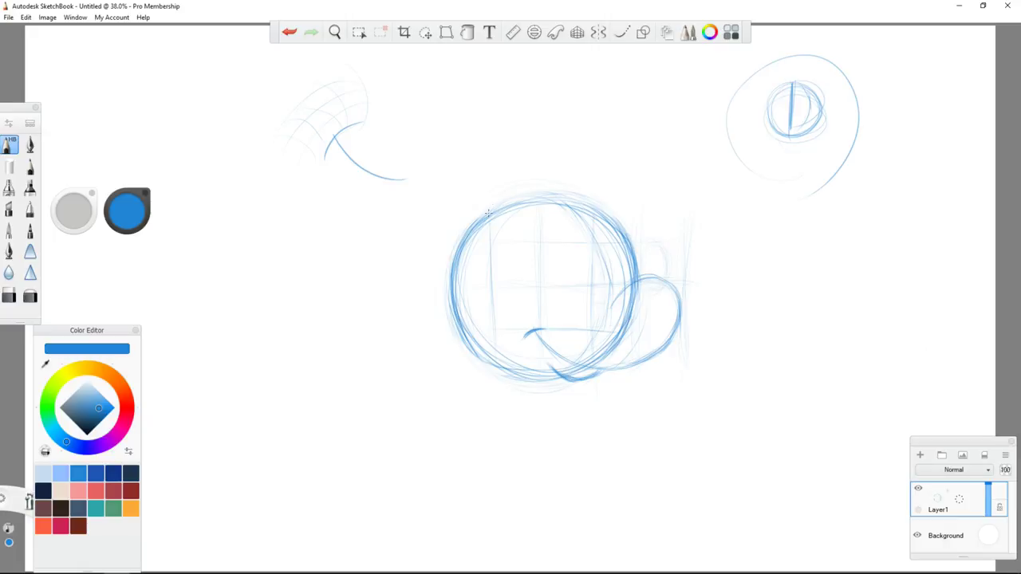
drag(644, 245, 660, 280)
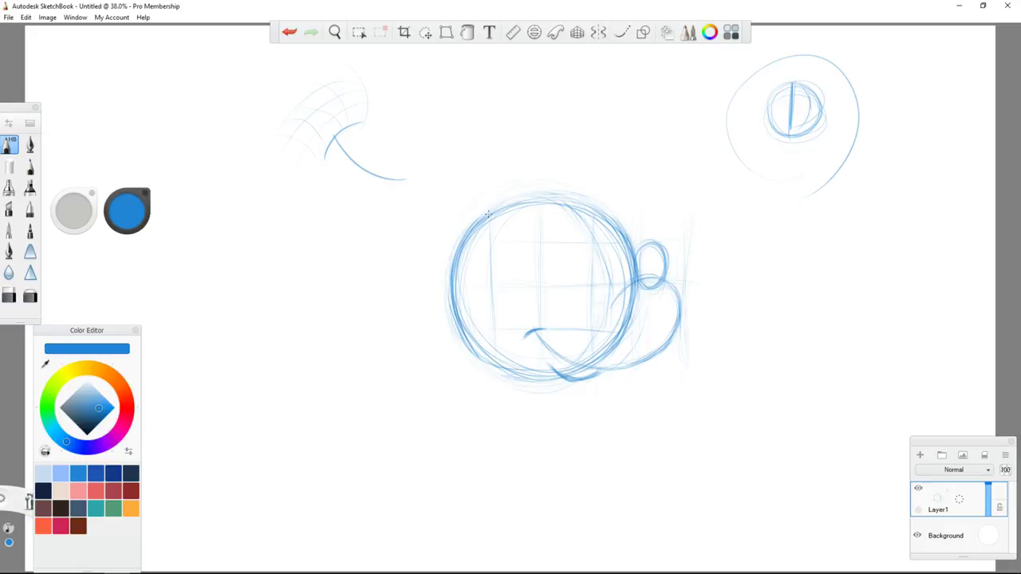
key(ctrl+z)
key(ctrl+z)
key(ctrl+z)
key(ctrl+z)
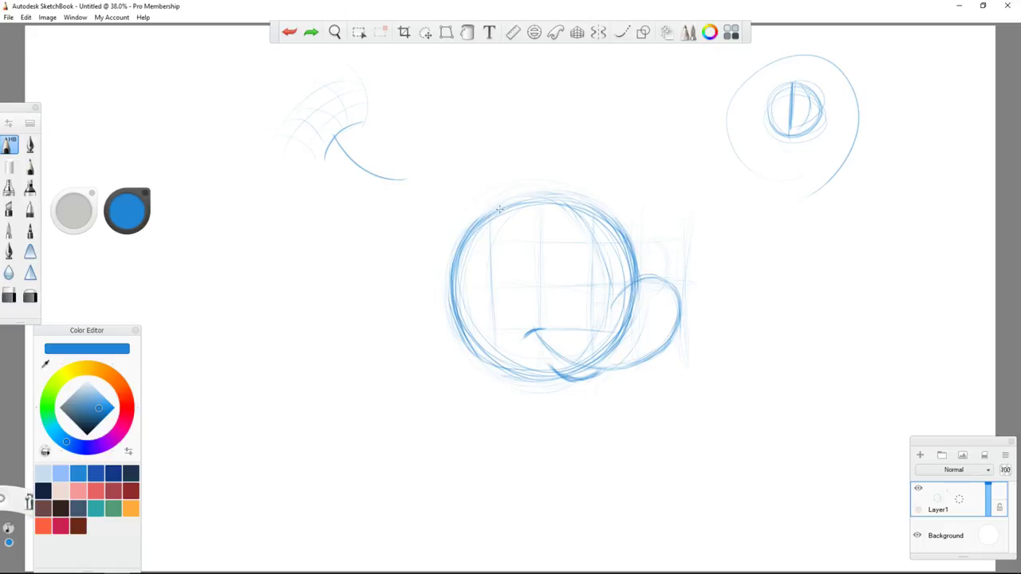
click(502, 214)
- Lighten the muzzle's front edge with the soft eraser and redraw it slightly inward with the pencil
click(30, 296)
mouse_move(682, 288)
mouse_down()
mouse_move(679, 327)
mouse_move(658, 353)
mouse_up()
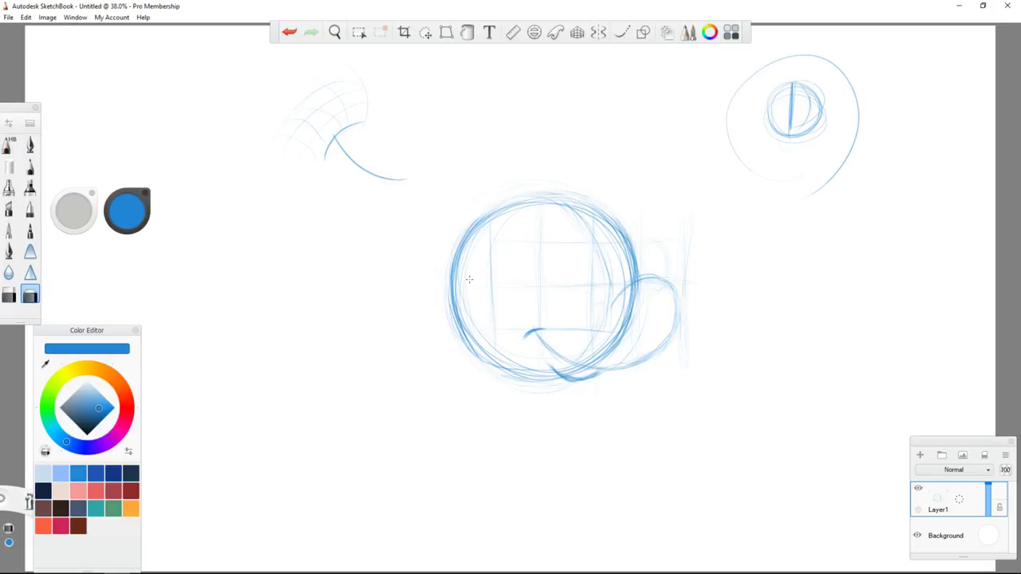
click(11, 146)
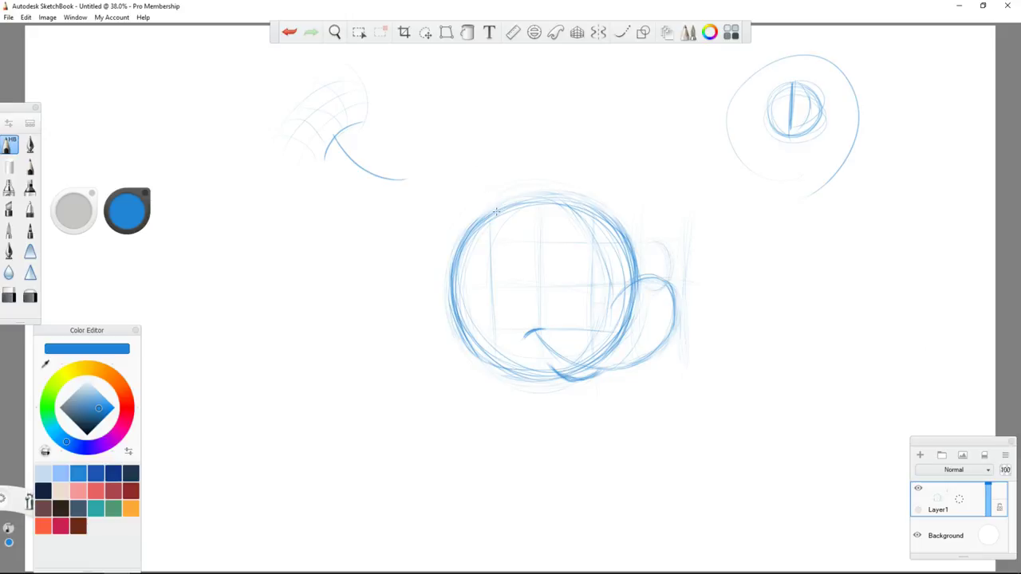
- Draw and shade an oval nose with a small highlight atop the muzzle, plus a loose practice oval left of the head
mouse_move(659, 241)
mouse_down()
mouse_move(648, 285)
mouse_move(640, 263)
mouse_move(671, 261)
mouse_move(661, 245)
mouse_move(647, 284)
mouse_up()
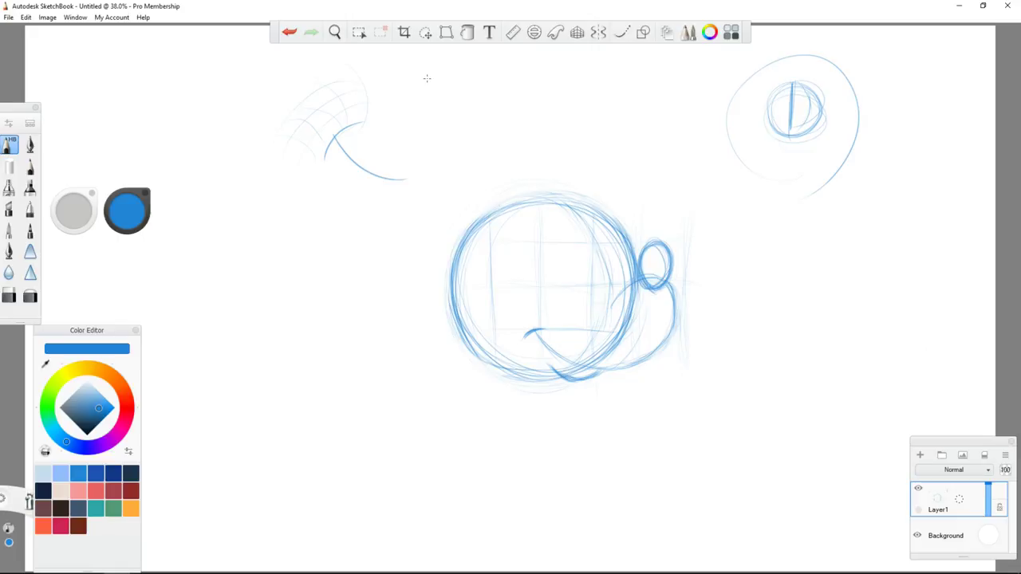
mouse_move(275, 212)
mouse_down()
mouse_move(253, 239)
mouse_move(284, 225)
mouse_move(268, 276)
mouse_up()
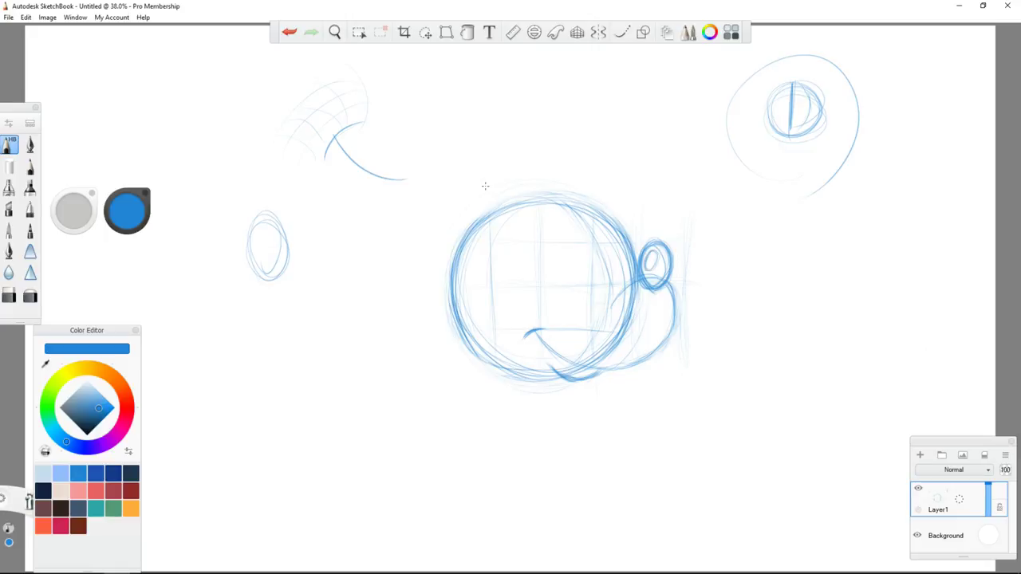
drag(656, 241, 653, 285)
mouse_move(655, 265)
mouse_down()
mouse_move(649, 283)
mouse_move(665, 276)
mouse_move(643, 284)
mouse_move(659, 250)
mouse_move(659, 260)
mouse_up()
drag(649, 239, 646, 252)
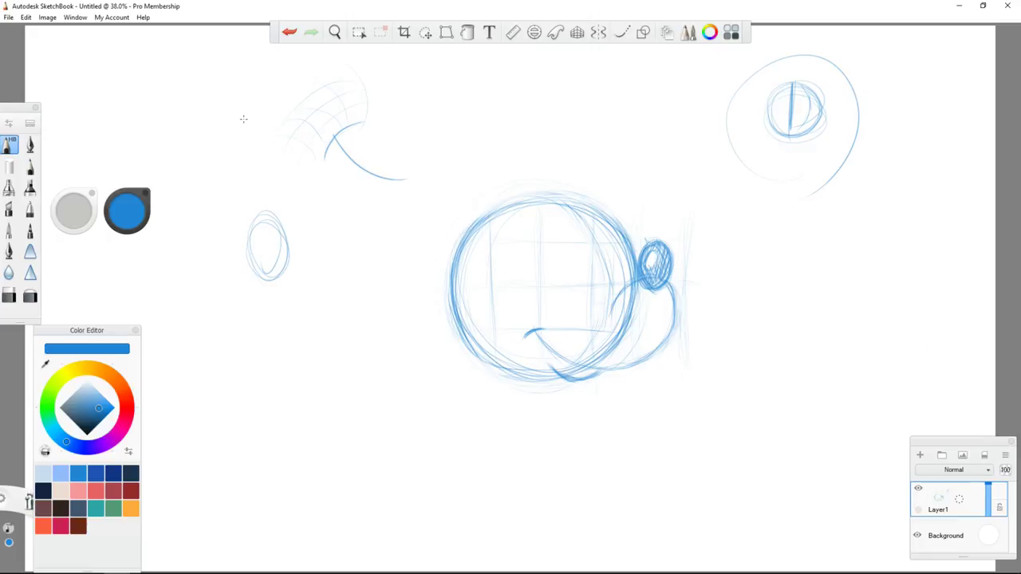
- Darken the curved study's edge and mouth corner, and sketch a cheek and mouth-corner study below the practice oval
drag(325, 151, 362, 128)
drag(358, 70, 362, 123)
drag(273, 332, 318, 370)
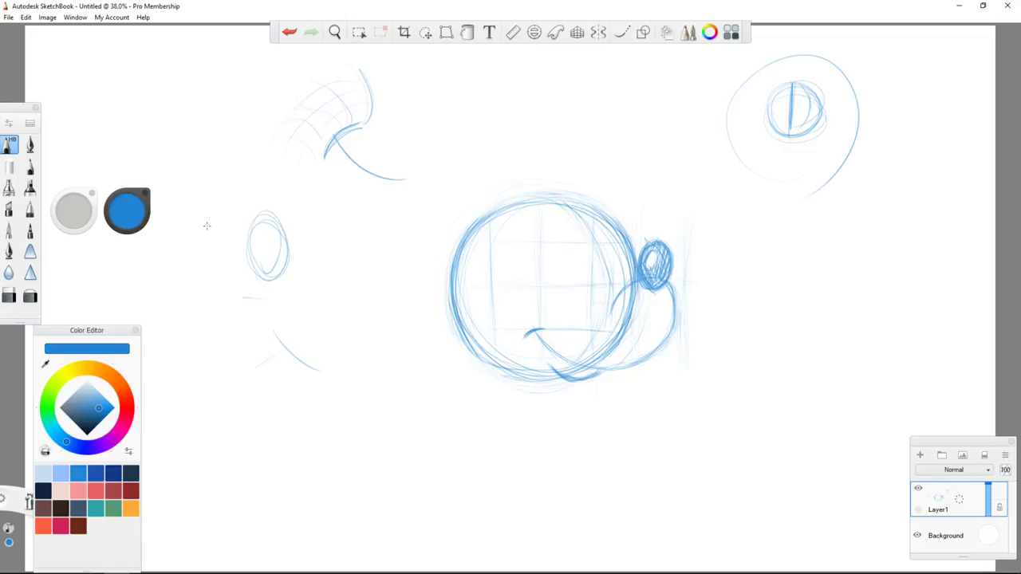
mouse_move(207, 329)
mouse_down()
mouse_move(253, 298)
mouse_move(235, 407)
mouse_up()
drag(268, 336, 288, 356)
drag(266, 364, 283, 361)
drag(249, 296, 281, 295)
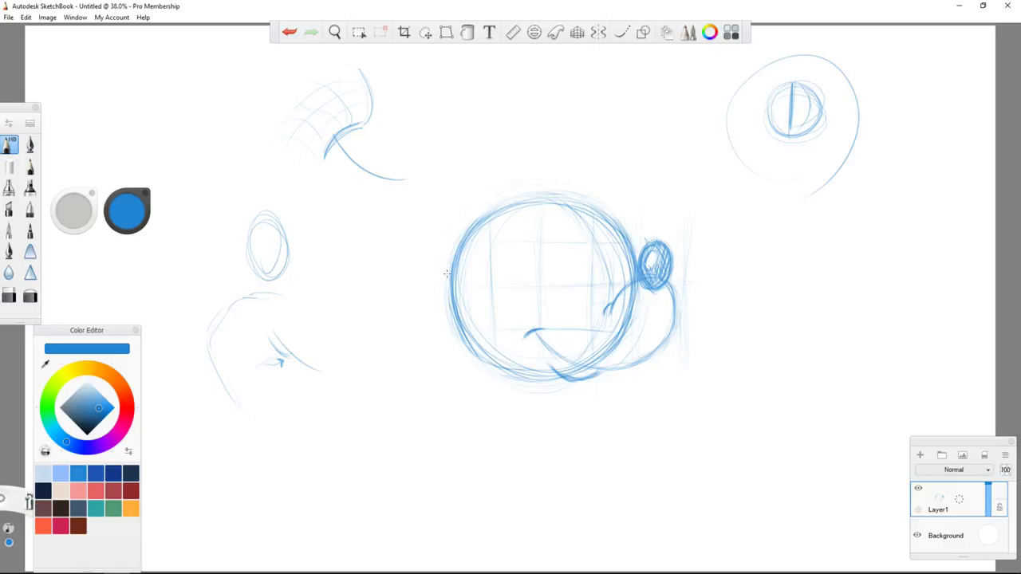
mouse_move(536, 297)
mouse_down()
mouse_move(486, 347)
mouse_move(602, 230)
mouse_move(586, 277)
mouse_up()
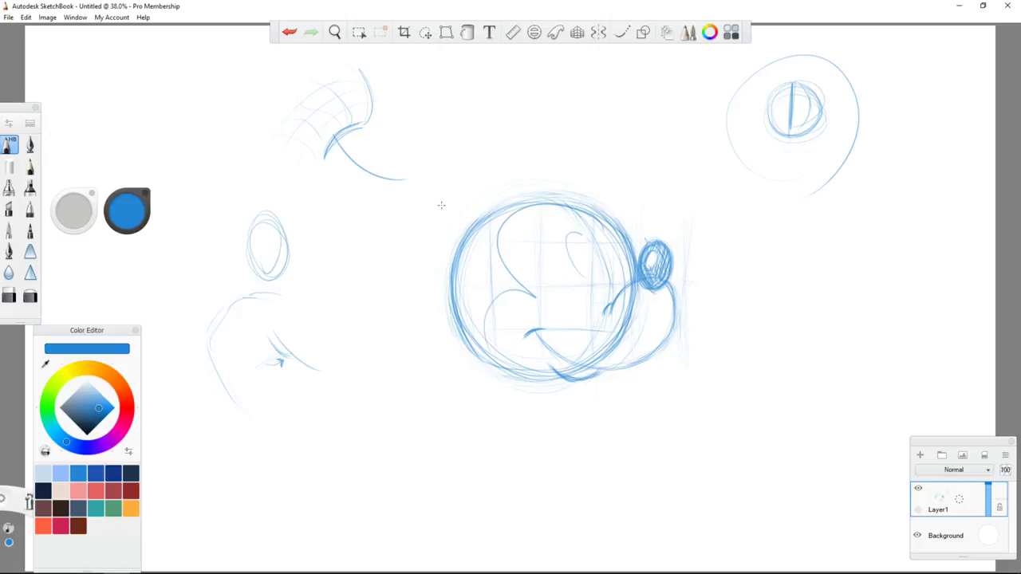
drag(584, 235, 595, 273)
drag(593, 223, 624, 262)
key(ctrl+z)
key(ctrl+z)
key(ctrl+z)
key(ctrl+z)
key(ctrl+z)
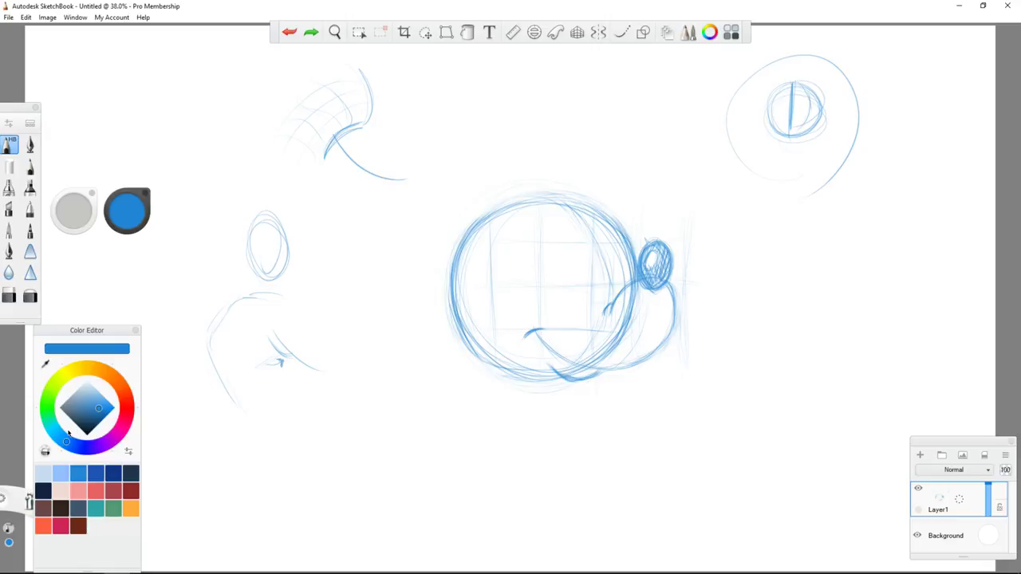
- Draw vertical guidelines down from both sides of the head to mark the body's width
key(space)
mouse_move(515, 348)
mouse_down()
mouse_move(681, 320)
mouse_move(681, 351)
mouse_move(669, 352)
mouse_up()
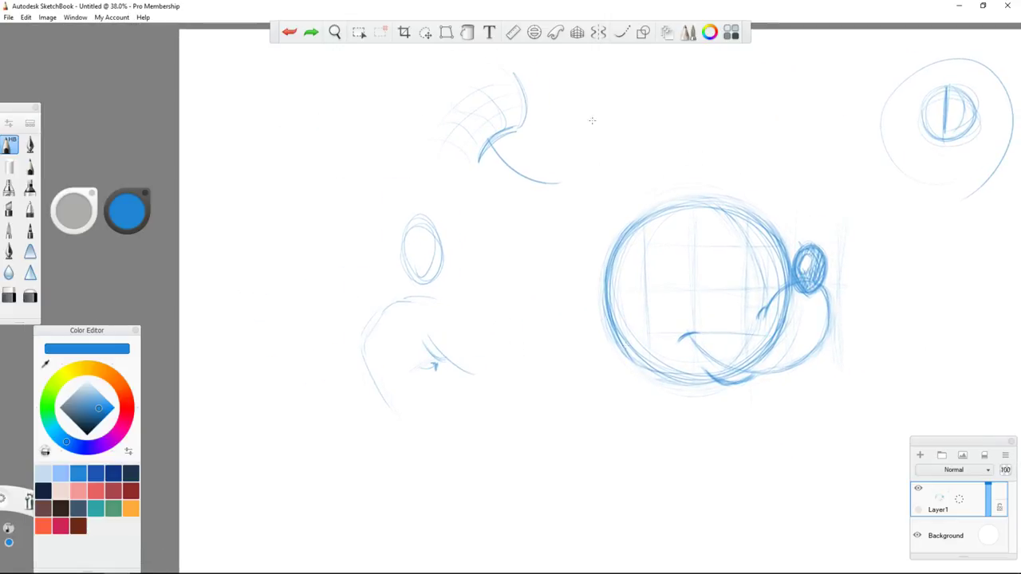
drag(786, 297, 775, 407)
drag(787, 315, 778, 496)
drag(604, 327, 614, 494)
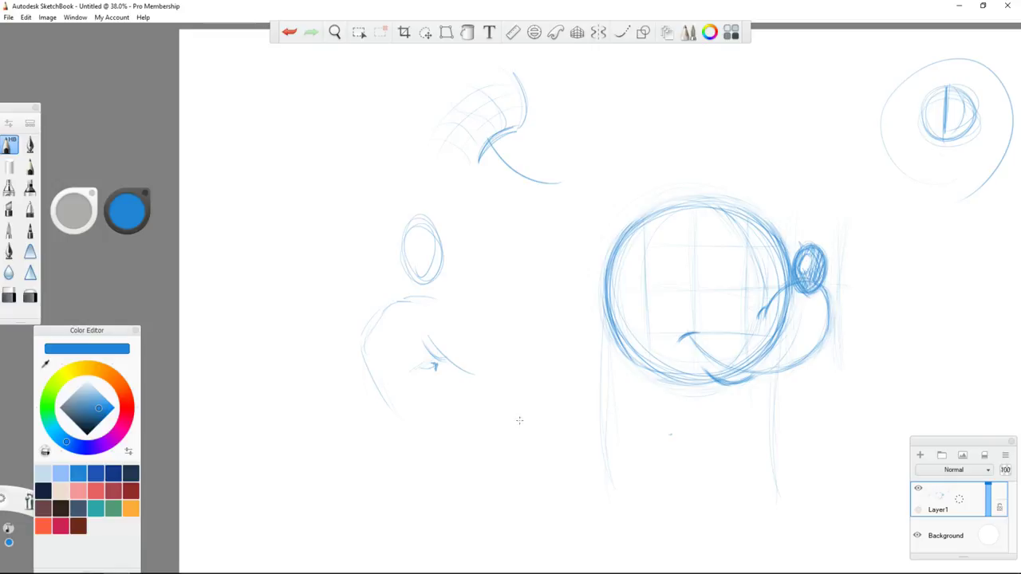
- Mark the body's base with horizontal strokes and sketch a large rounded body form beneath the head
drag(687, 562, 740, 559)
mouse_move(650, 562)
mouse_down()
mouse_move(749, 554)
mouse_move(717, 559)
mouse_up()
drag(785, 411, 762, 544)
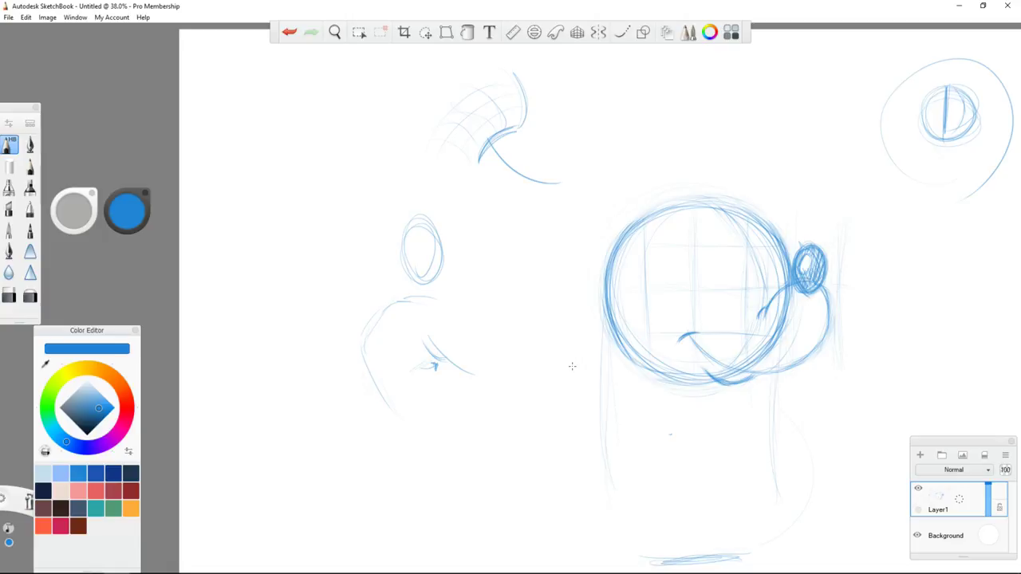
drag(663, 388, 761, 545)
drag(604, 455, 641, 552)
drag(677, 570, 730, 559)
key(space)
drag(780, 484, 802, 433)
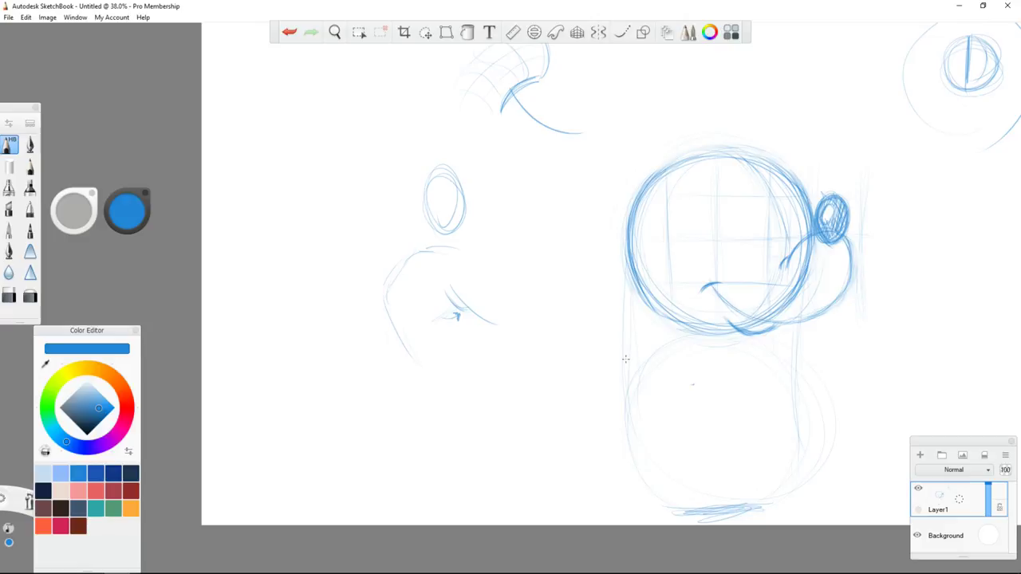
key(space)
drag(837, 474, 860, 387)
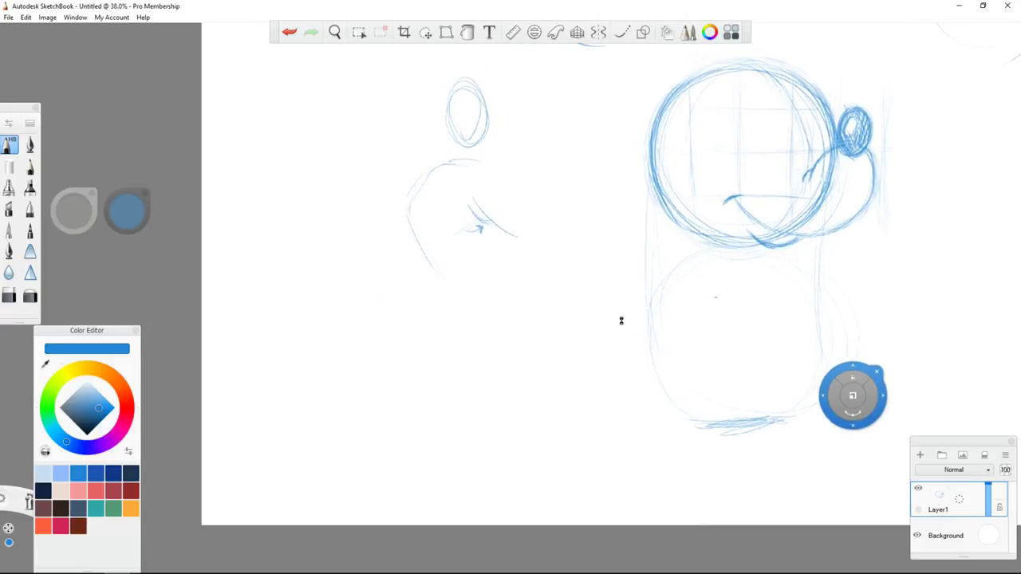
scroll(605, 333, up, 3)
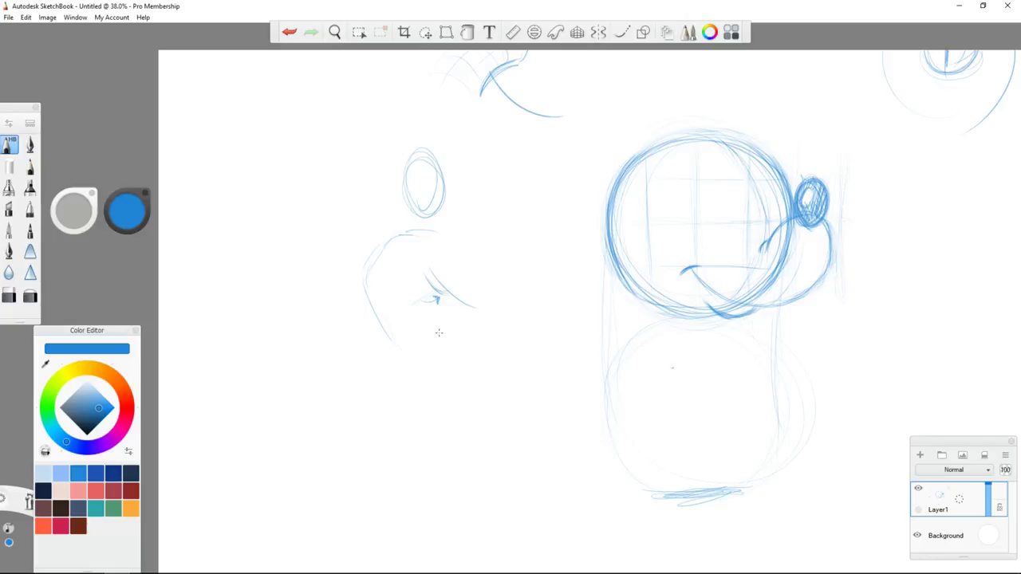
mouse_move(700, 388)
mouse_down()
mouse_move(413, 315)
mouse_move(404, 293)
mouse_up()
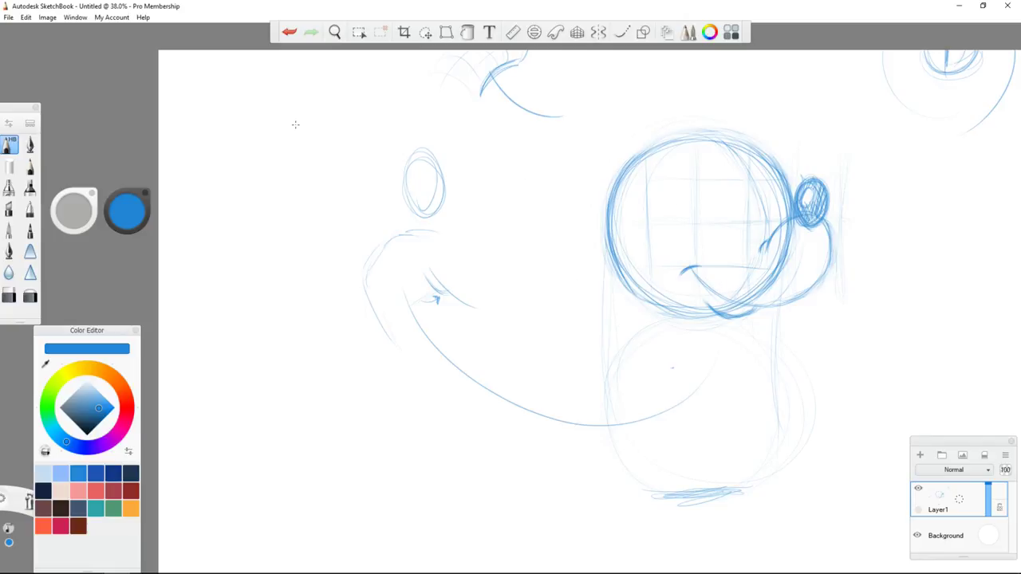
key(ctrl+z)
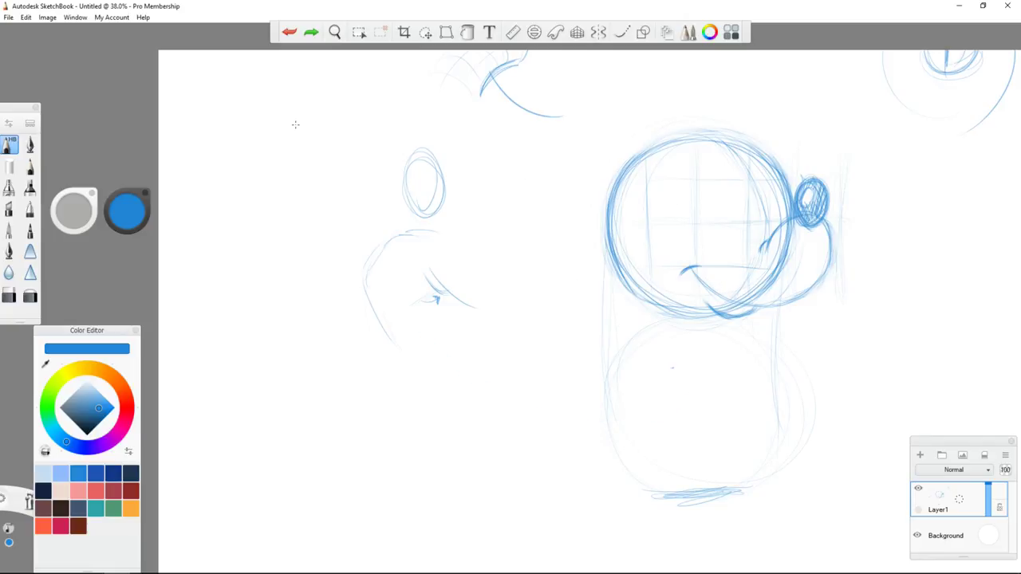
- Draw a slightly slanted line across the lower muzzle and erase the practice sketches left of the head
drag(722, 290, 811, 305)
drag(420, 149, 400, 236)
mouse_move(413, 199)
mouse_down()
mouse_move(420, 211)
mouse_move(443, 199)
mouse_move(423, 300)
mouse_move(477, 309)
mouse_up()
mouse_move(388, 243)
mouse_down()
mouse_move(368, 296)
mouse_move(391, 340)
mouse_up()
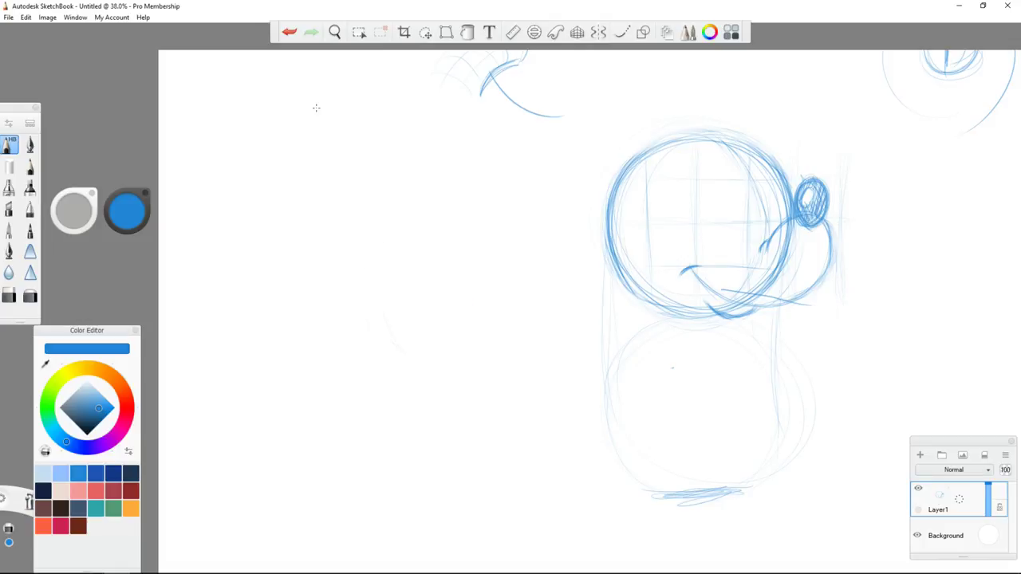
mouse_move(510, 62)
mouse_down()
mouse_move(492, 79)
mouse_move(499, 89)
mouse_move(550, 116)
mouse_up()
mouse_move(526, 49)
mouse_down()
mouse_move(520, 63)
mouse_move(448, 73)
mouse_move(479, 76)
mouse_up()
- Erase the remaining practice sketches above the head and in the canvas area up and right of the nose
mouse_move(994, 62)
mouse_down()
mouse_move(966, 55)
mouse_move(885, 63)
mouse_up()
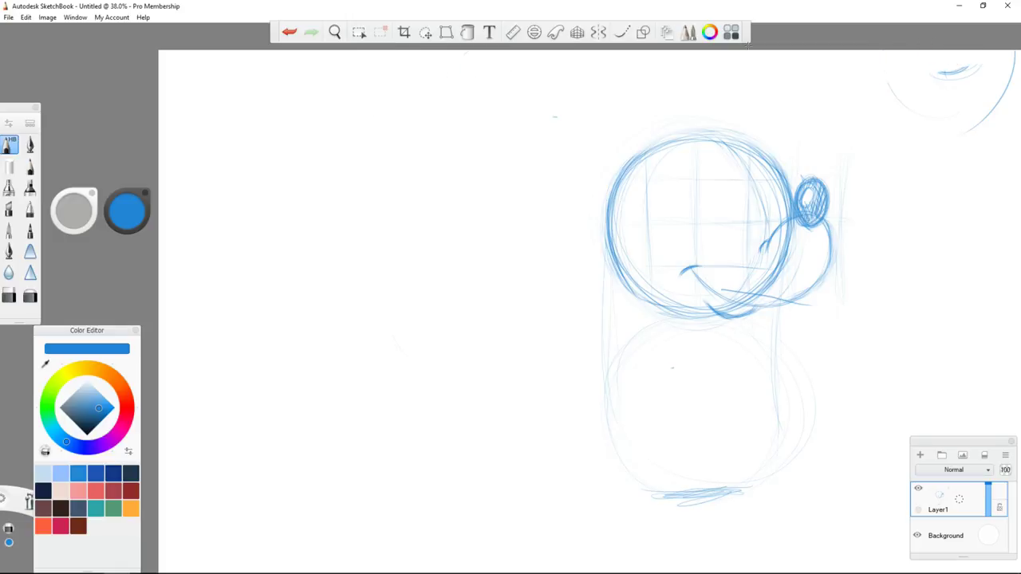
drag(982, 67, 933, 74)
drag(1020, 62, 973, 120)
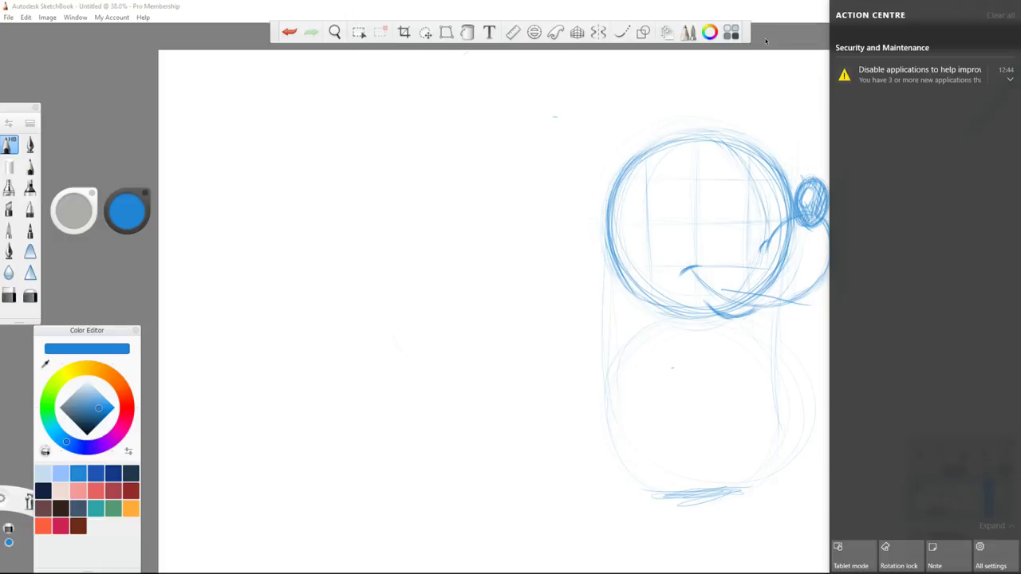
click(804, 87)
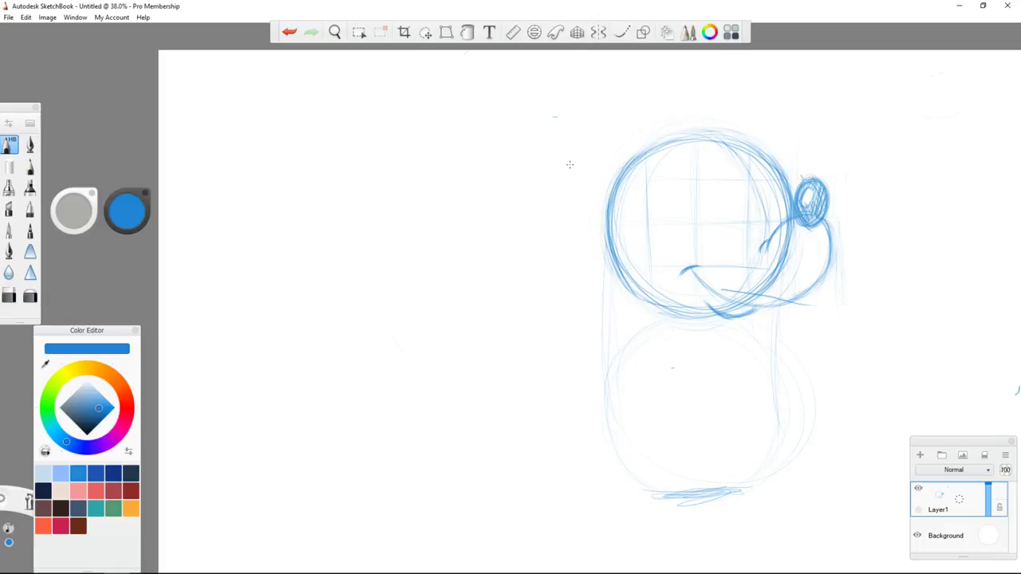
- Draw two tall slanted oval eyes with filled pupils beside the nose, above the muzzle
drag(747, 218, 745, 243)
mouse_move(747, 216)
mouse_down()
mouse_move(765, 218)
mouse_move(749, 214)
mouse_up()
drag(748, 185, 748, 225)
key(ctrl+z)
key(ctrl+z)
key(ctrl+z)
key(ctrl+z)
drag(762, 217, 737, 220)
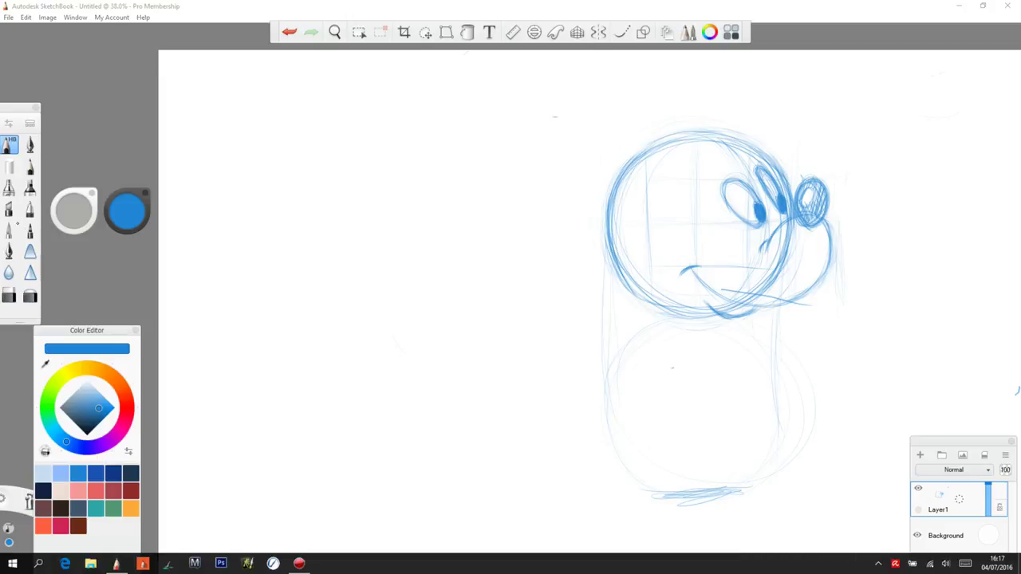
- Erase the slanted line and the head circle's overlap inside the muzzle, and switch back to the HB Pencil
click(30, 296)
mouse_move(764, 296)
mouse_down()
mouse_move(727, 291)
mouse_move(783, 255)
mouse_move(793, 225)
mouse_up()
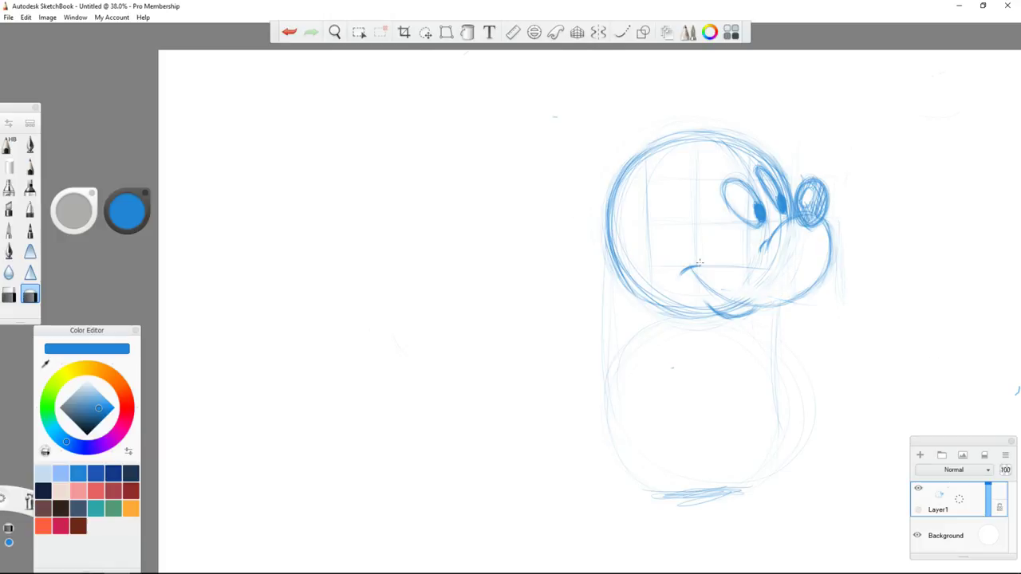
click(9, 144)
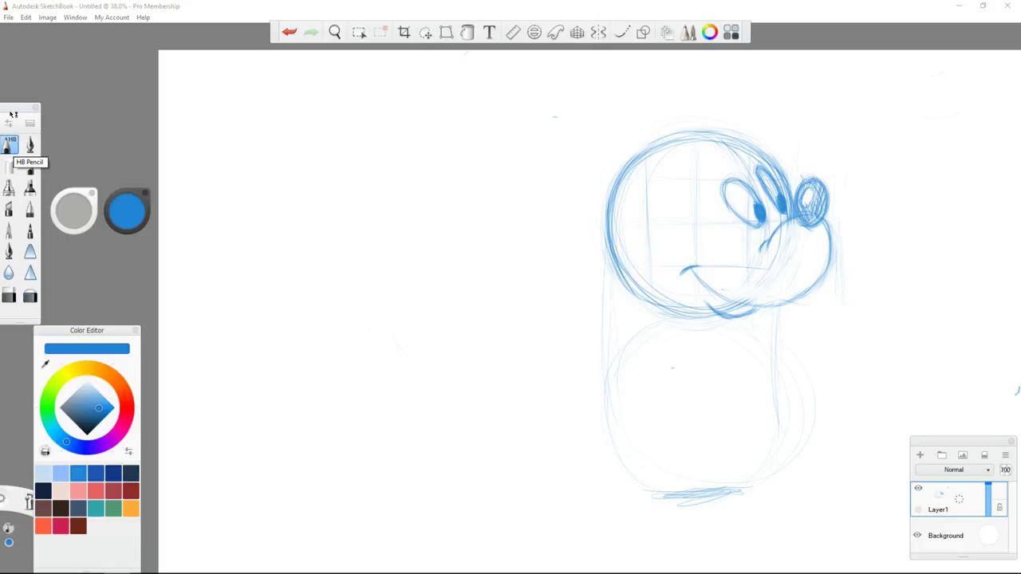
mouse_move(646, 182)
mouse_down()
mouse_move(678, 128)
mouse_move(630, 180)
mouse_up()
mouse_move(664, 138)
mouse_down()
mouse_move(739, 132)
mouse_move(690, 152)
mouse_up()
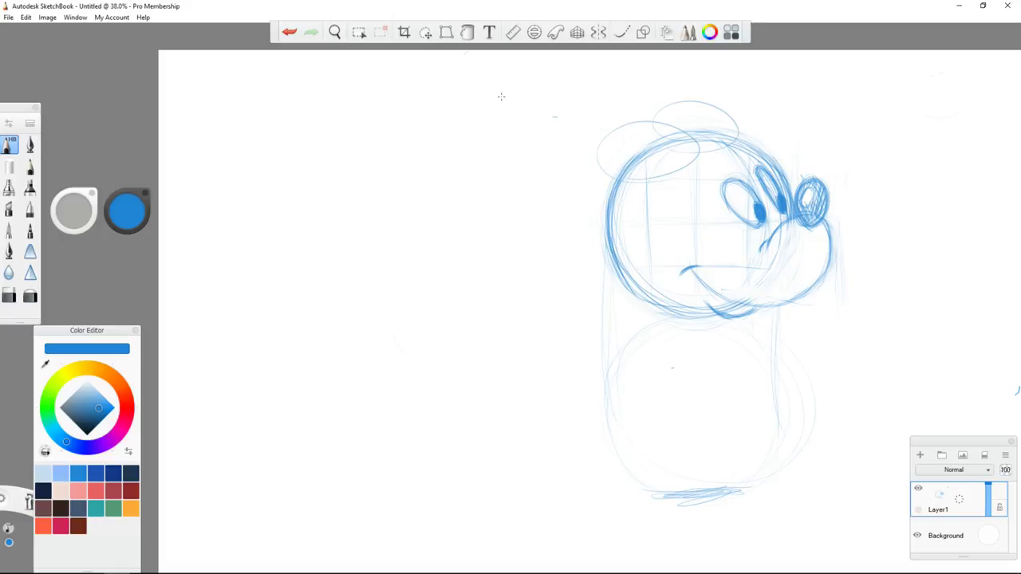
key(ctrl+z)
key(ctrl+z)
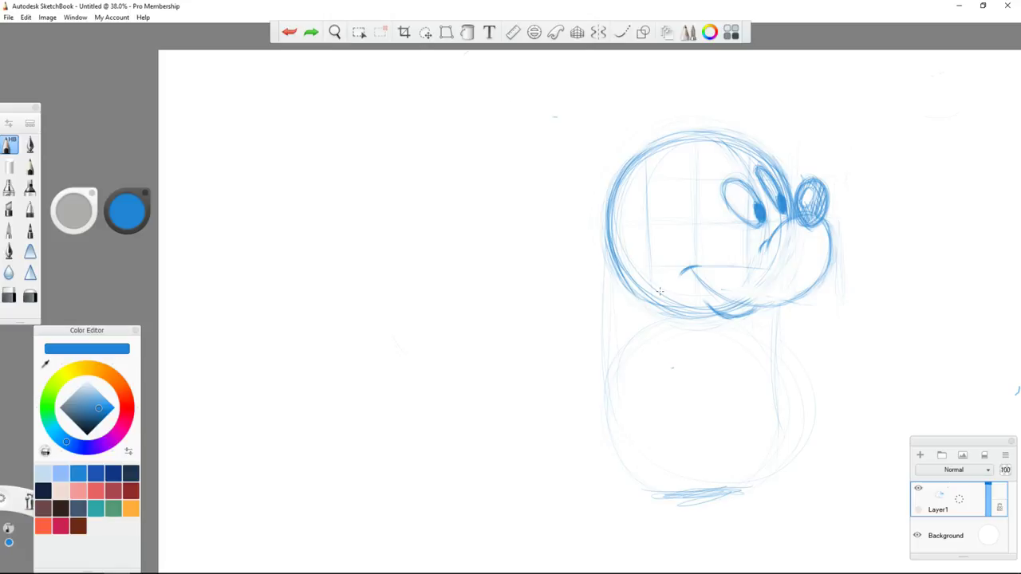
- Mark the character's full height with long horizontal strokes well above the head
key(space)
drag(635, 245, 612, 319)
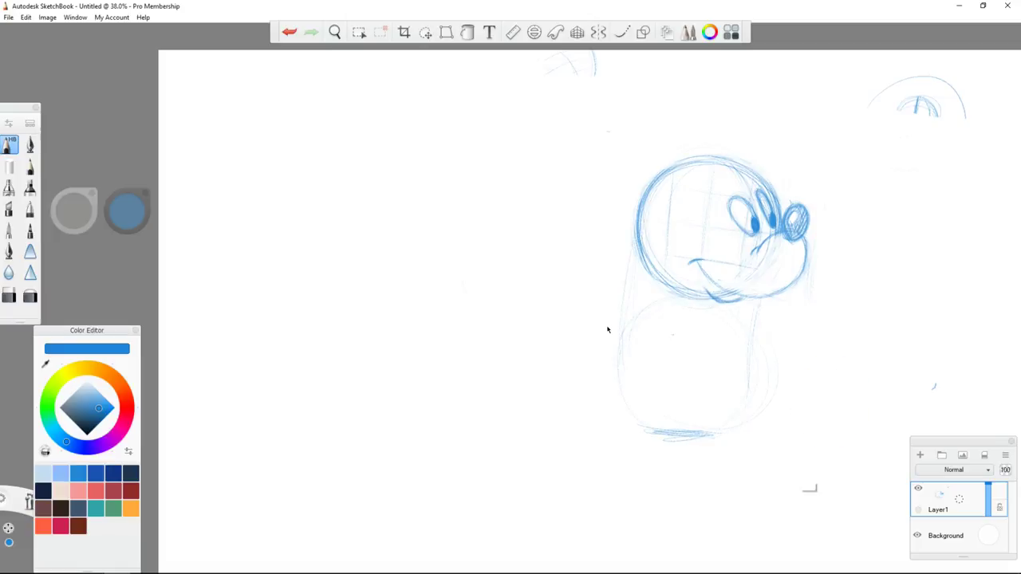
key(ctrl+z)
key(v)
scroll(622, 295, down, 2)
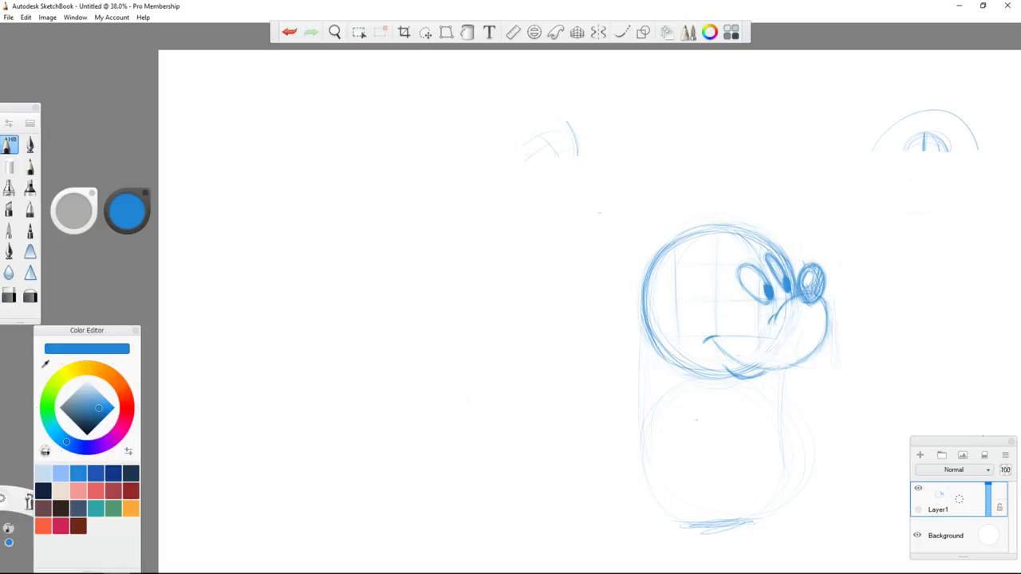
drag(673, 70, 750, 66)
drag(627, 63, 689, 74)
drag(601, 65, 807, 59)
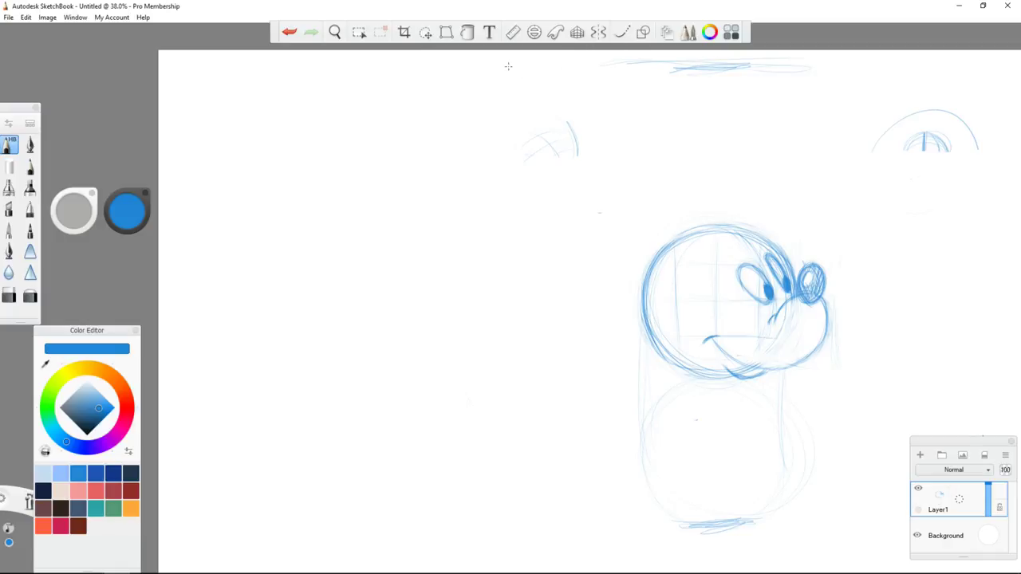
- Draw light vertical guidelines from the upper height mark down to the body base, and start the tall ear's tip with a short arc
drag(640, 64, 640, 559)
mouse_move(669, 92)
mouse_down()
mouse_move(670, 230)
mouse_move(662, 211)
mouse_up()
key(ctrl+z)
key(ctrl+z)
drag(639, 105, 625, 144)
mouse_move(415, 150)
mouse_down()
mouse_move(345, 188)
mouse_move(431, 171)
mouse_move(419, 160)
mouse_up()
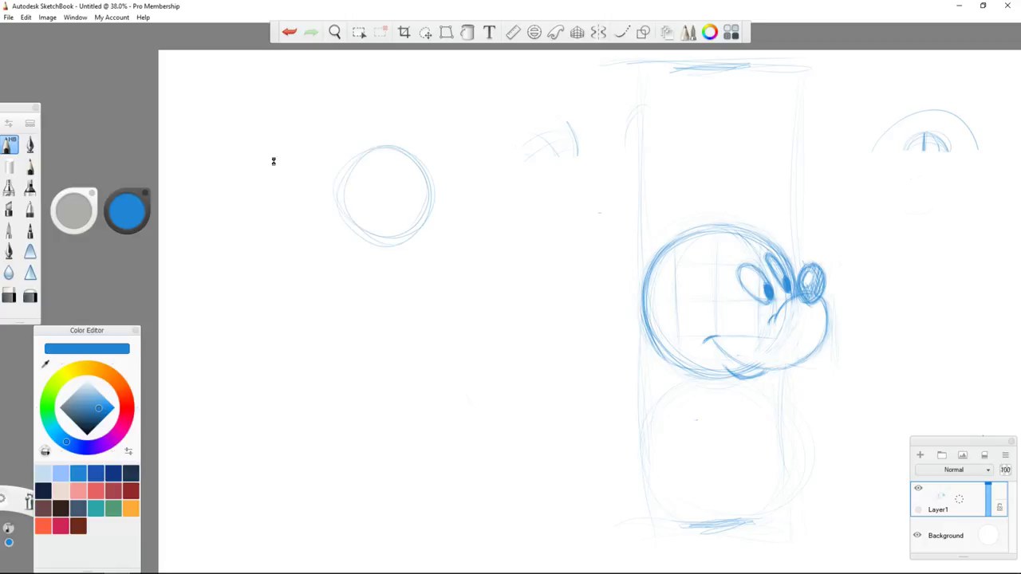
key(ctrl+z)
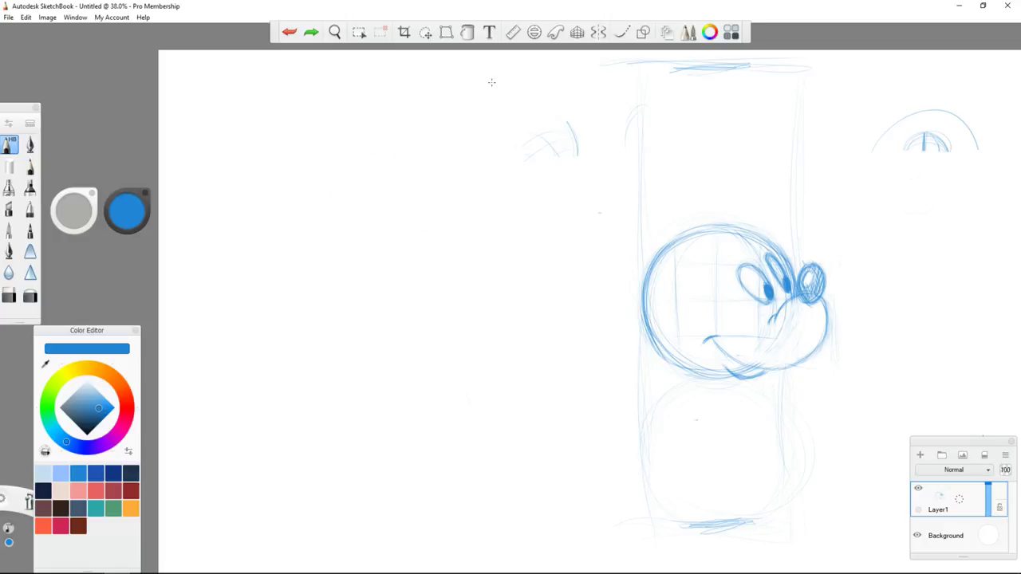
key(ctrl+y)
drag(479, 87, 473, 150)
- Sketch and darken the tall ear's back edge, curving from its tip down to the head circle
mouse_move(620, 195)
mouse_down()
mouse_move(650, 241)
mouse_move(647, 266)
mouse_move(675, 264)
mouse_up()
drag(673, 264, 648, 269)
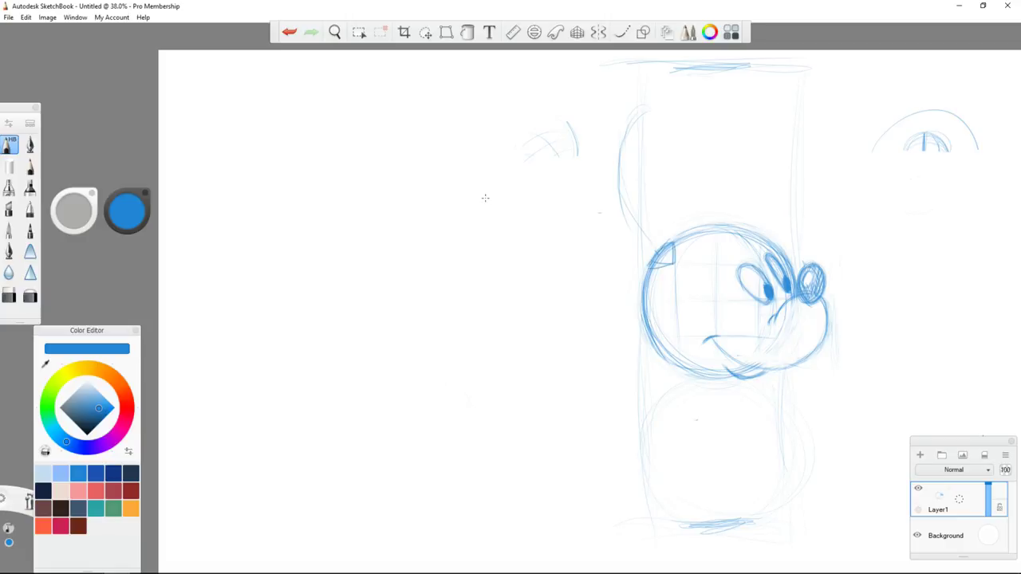
key(ctrl+z)
key(ctrl+z)
mouse_move(652, 243)
mouse_down()
mouse_move(631, 214)
mouse_move(640, 225)
mouse_up()
drag(620, 166, 628, 214)
mouse_move(639, 119)
mouse_down()
mouse_move(625, 207)
mouse_move(637, 216)
mouse_up()
drag(621, 179, 649, 237)
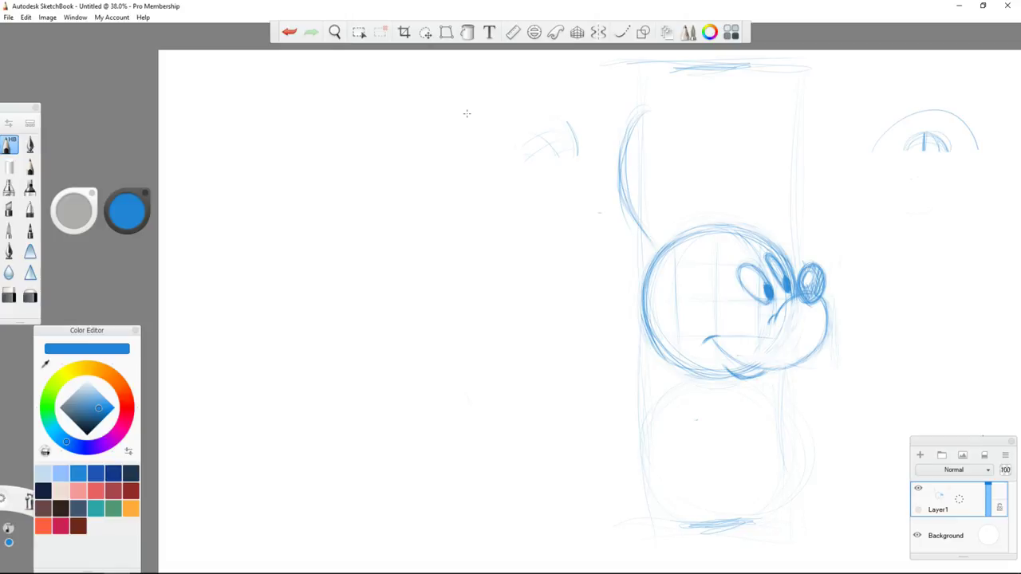
mouse_move(645, 106)
mouse_down()
mouse_move(668, 124)
mouse_move(689, 174)
mouse_up()
mouse_move(694, 228)
mouse_down()
mouse_move(695, 239)
mouse_move(719, 228)
mouse_up()
key(ctrl+z)
key(ctrl+z)
key(ctrl+z)
- Sketch and darken the tall ear's front edge down to the head, and start the hairline notch above the eyes
drag(670, 119, 688, 160)
drag(671, 122, 692, 178)
drag(681, 139, 700, 223)
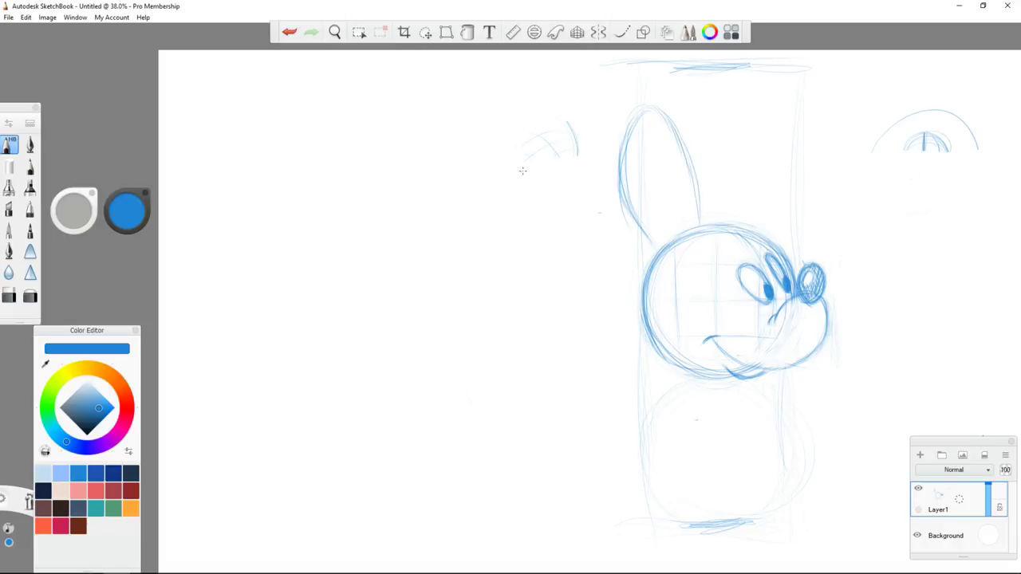
drag(696, 151, 700, 204)
mouse_move(687, 155)
mouse_down()
mouse_move(671, 124)
mouse_move(638, 107)
mouse_move(620, 167)
mouse_move(632, 217)
mouse_up()
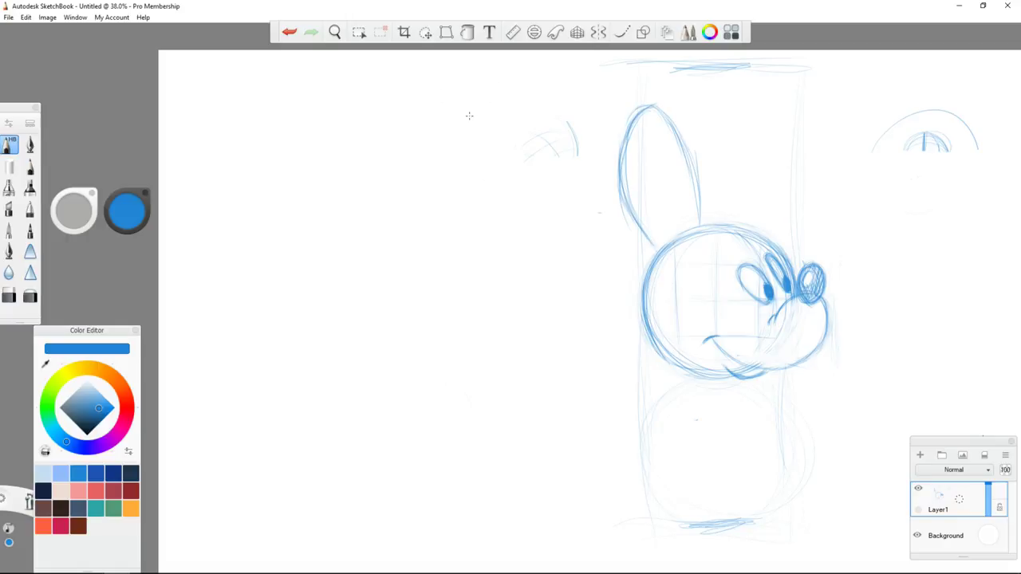
drag(668, 110, 699, 203)
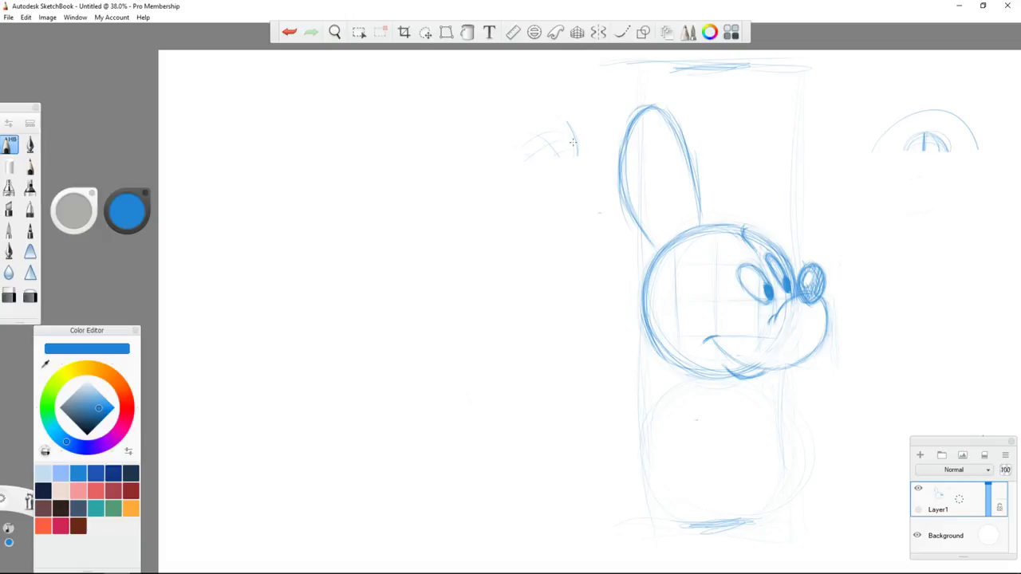
- Draw a large curved face-mask study in the empty canvas left of the character, with a small head study below it
mouse_move(370, 105)
mouse_down()
mouse_move(392, 173)
mouse_move(338, 143)
mouse_move(337, 243)
mouse_move(289, 326)
mouse_move(360, 343)
mouse_up()
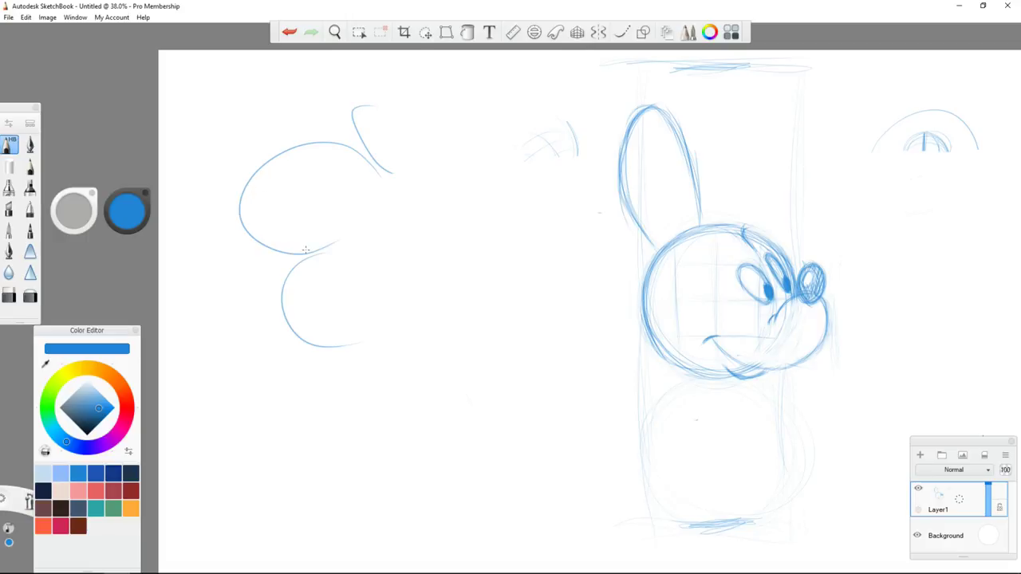
mouse_move(423, 373)
mouse_down()
mouse_move(469, 384)
mouse_move(473, 422)
mouse_move(405, 368)
mouse_move(449, 418)
mouse_move(435, 426)
mouse_move(407, 375)
mouse_move(412, 437)
mouse_move(381, 455)
mouse_move(391, 473)
mouse_move(402, 443)
mouse_move(453, 467)
mouse_up()
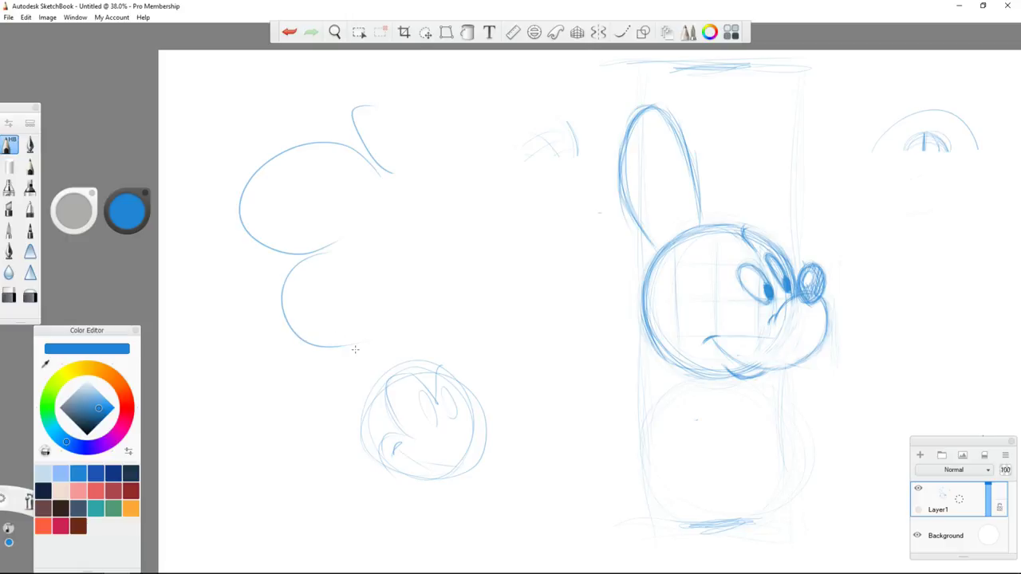
mouse_move(463, 416)
mouse_down()
mouse_move(499, 408)
mouse_move(477, 472)
mouse_move(501, 390)
mouse_up()
drag(501, 399, 488, 423)
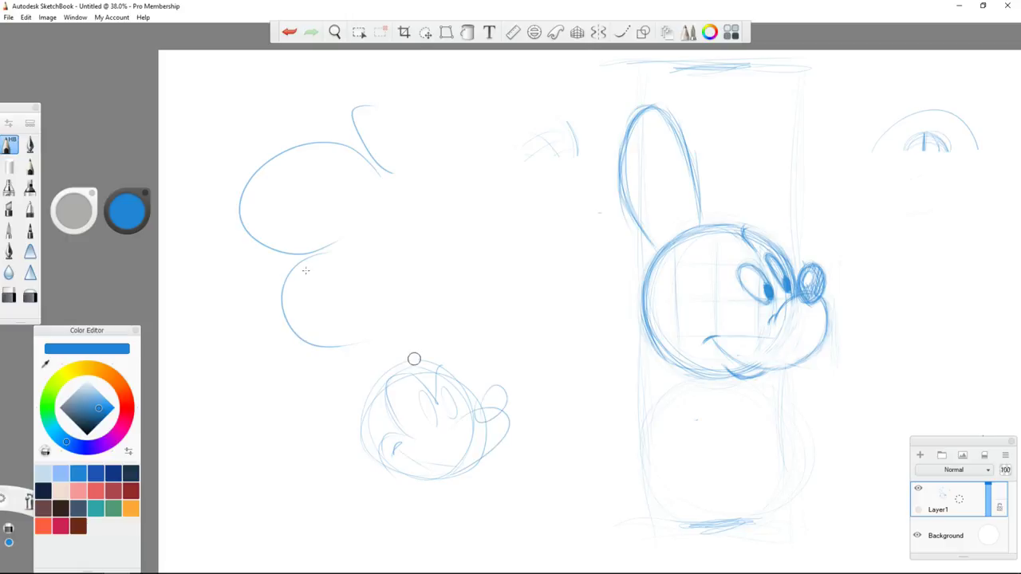
- Erase the small head study and trim the crossing strokes at the upper end of the large curved study
mouse_move(414, 359)
mouse_down()
mouse_move(365, 421)
mouse_move(391, 400)
mouse_move(389, 463)
mouse_move(435, 399)
mouse_move(456, 395)
mouse_move(469, 410)
mouse_move(464, 468)
mouse_up()
drag(502, 403, 472, 466)
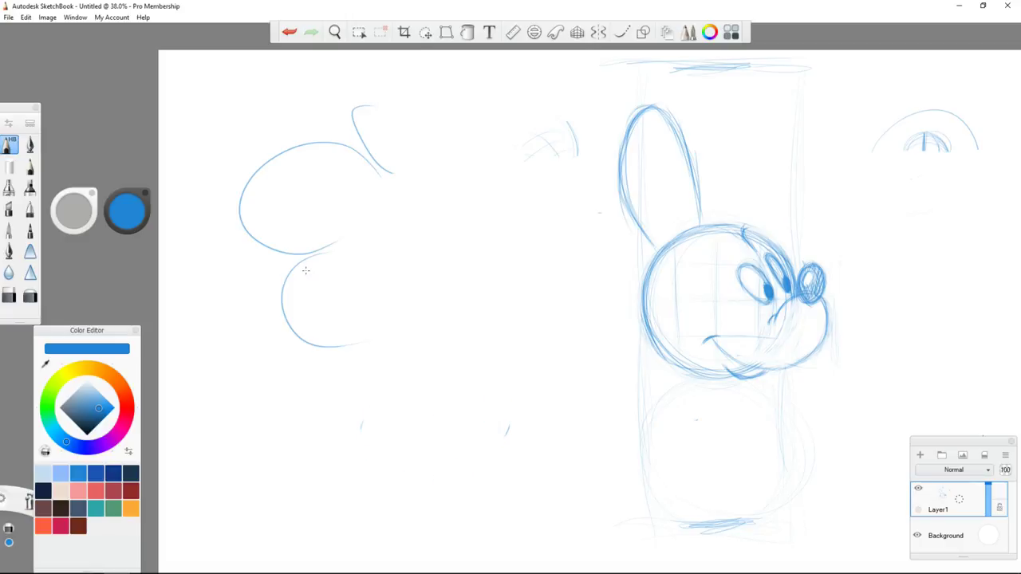
drag(507, 424, 507, 435)
drag(385, 156, 373, 174)
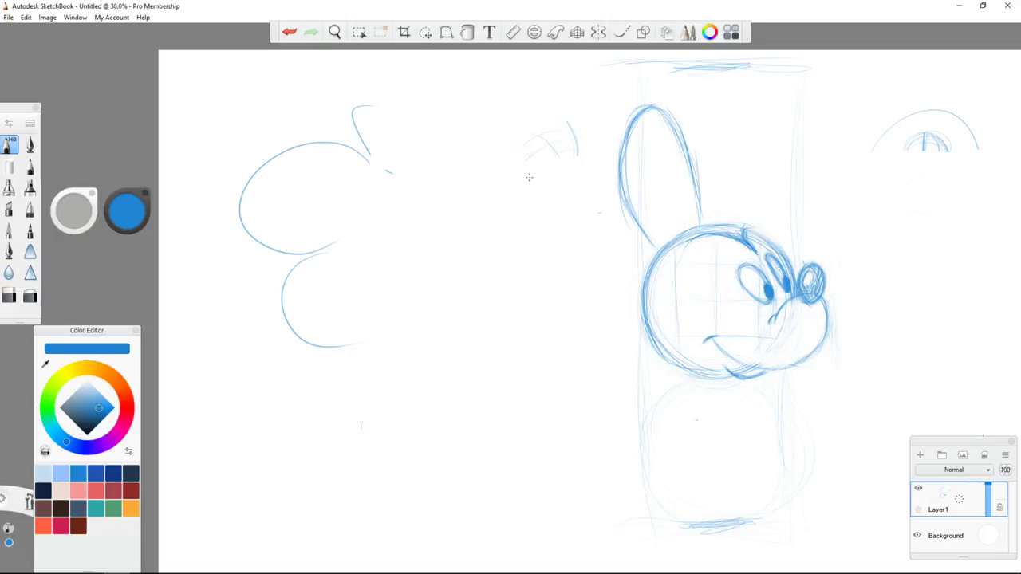
- Draw the face-mask line inside the head, sweeping from the hairline to the cheek and around the mouth corner, and lightly sketch an oval ear behind the head
mouse_move(702, 232)
mouse_down()
mouse_move(674, 261)
mouse_move(675, 296)
mouse_move(676, 263)
mouse_up()
key(ctrl+z)
key(ctrl+z)
click(559, 233)
key(ctrl+z)
key(ctrl+y)
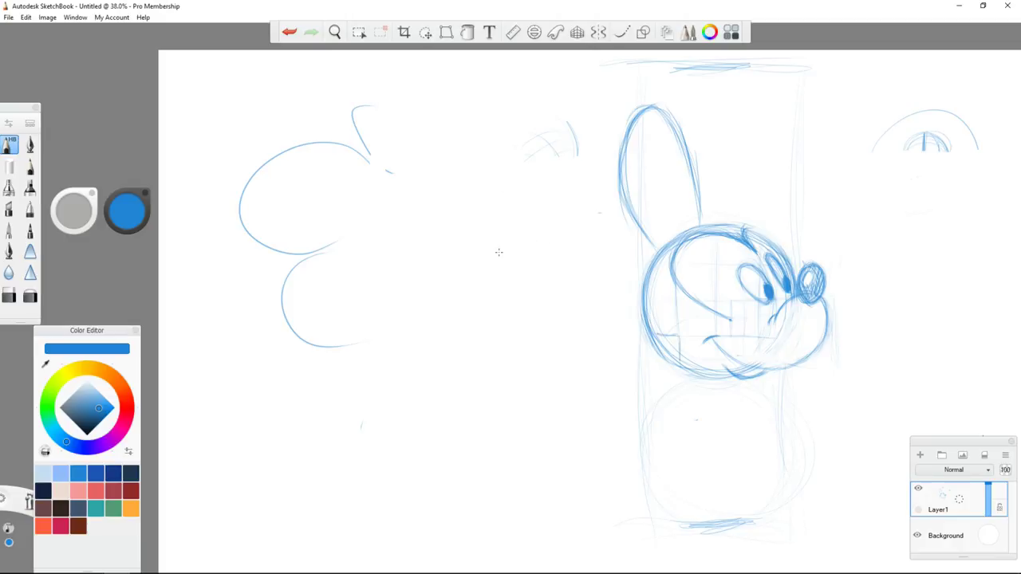
key(ctrl+z)
click(510, 271)
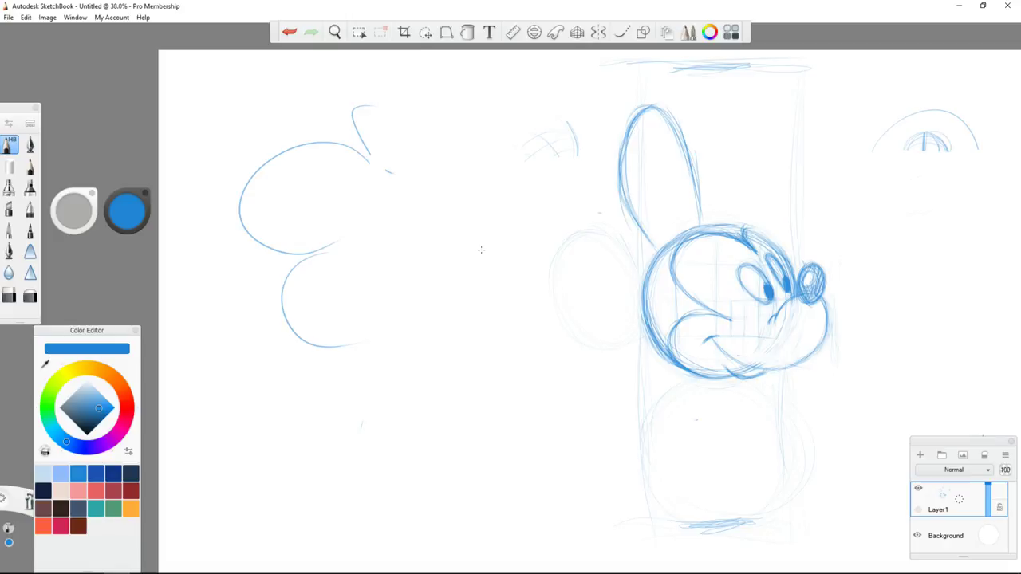
- Darken the outline of the oval ear behind the head
drag(435, 320, 423, 209)
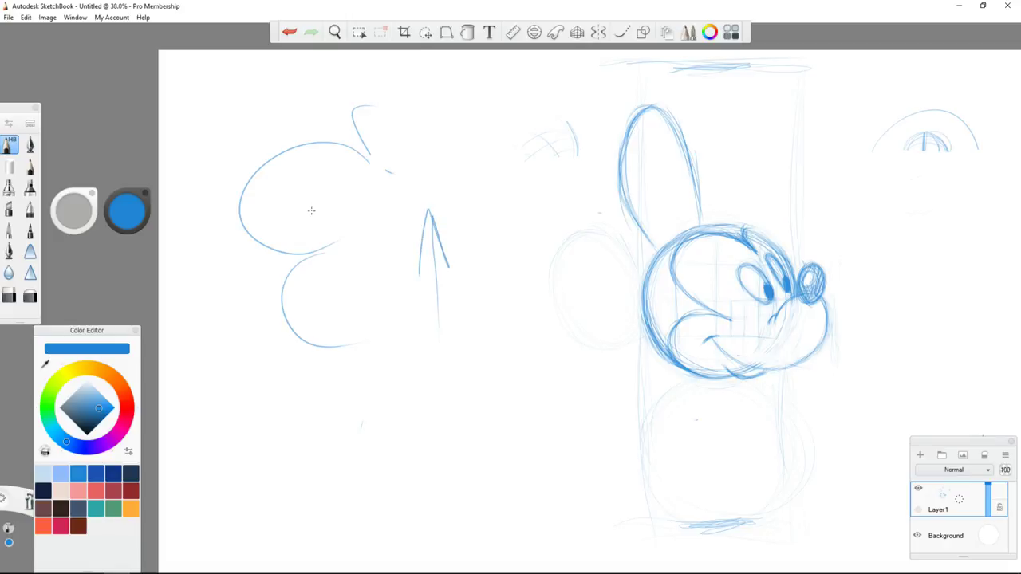
key(ctrl+z)
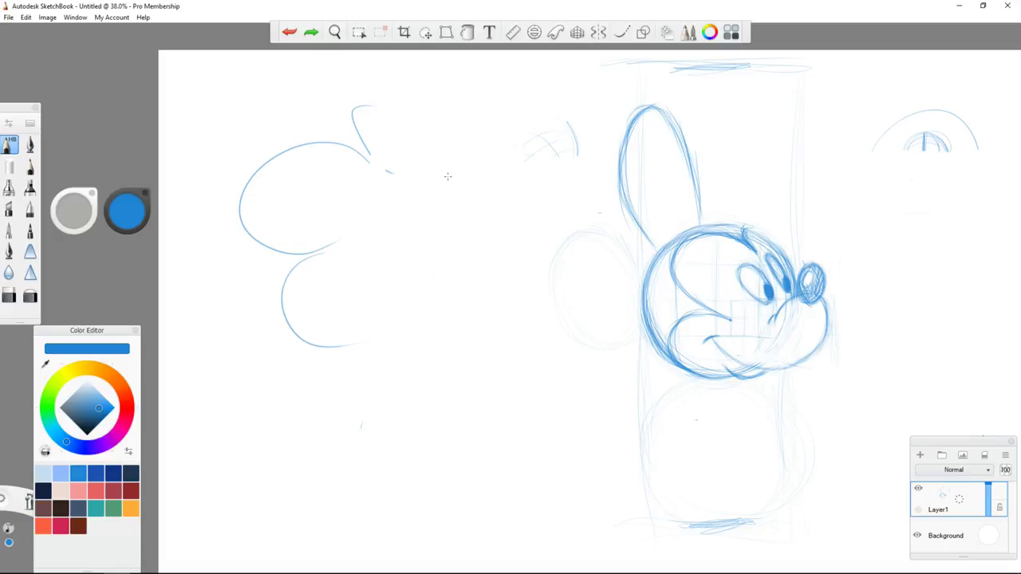
click(480, 207)
drag(559, 251, 560, 319)
drag(554, 271, 593, 356)
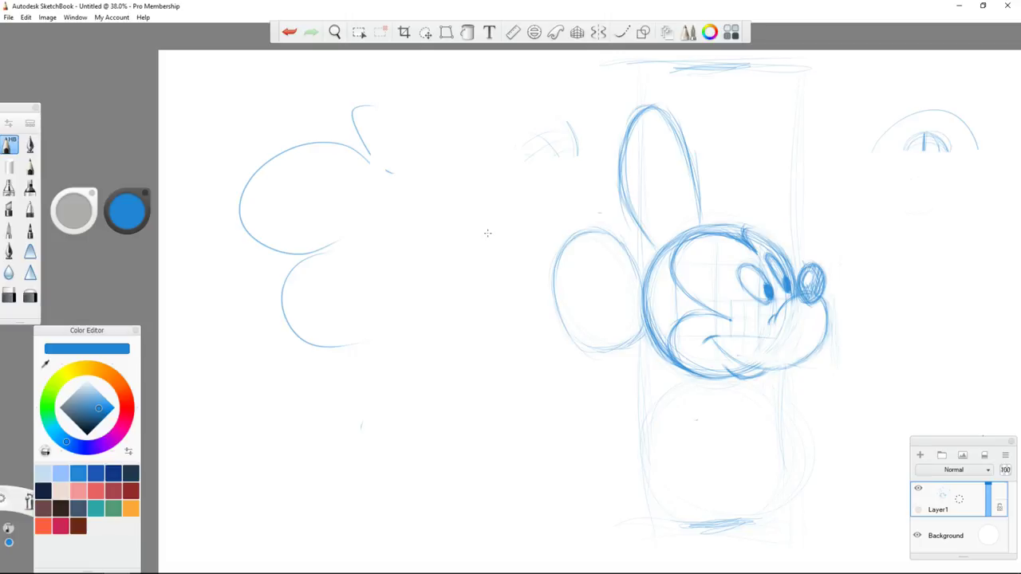
- Sketch a long curve behind the tall ear and a light sweeping arc below the oval ear toward the body
key(space)
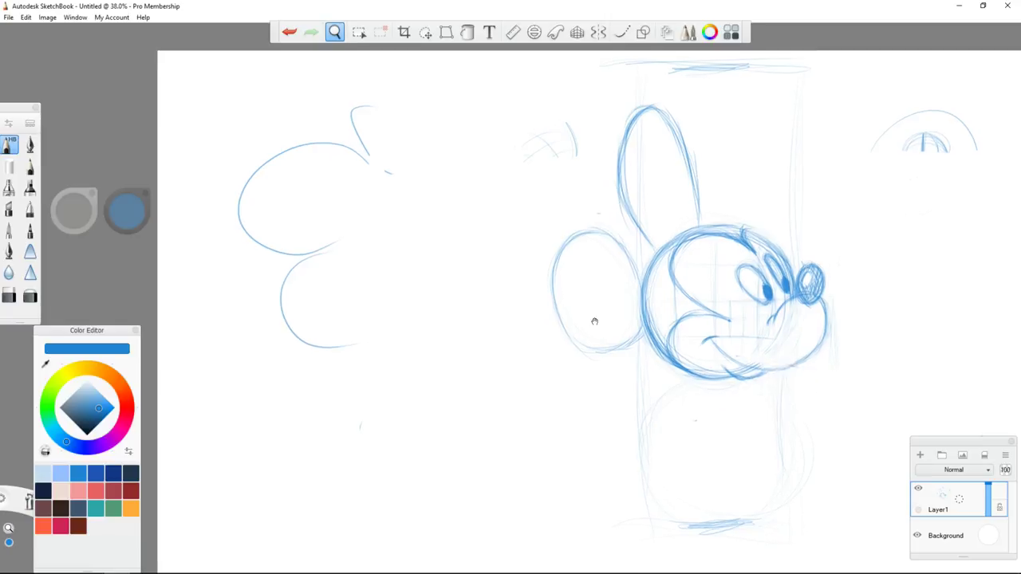
drag(594, 321, 549, 405)
drag(520, 146, 545, 291)
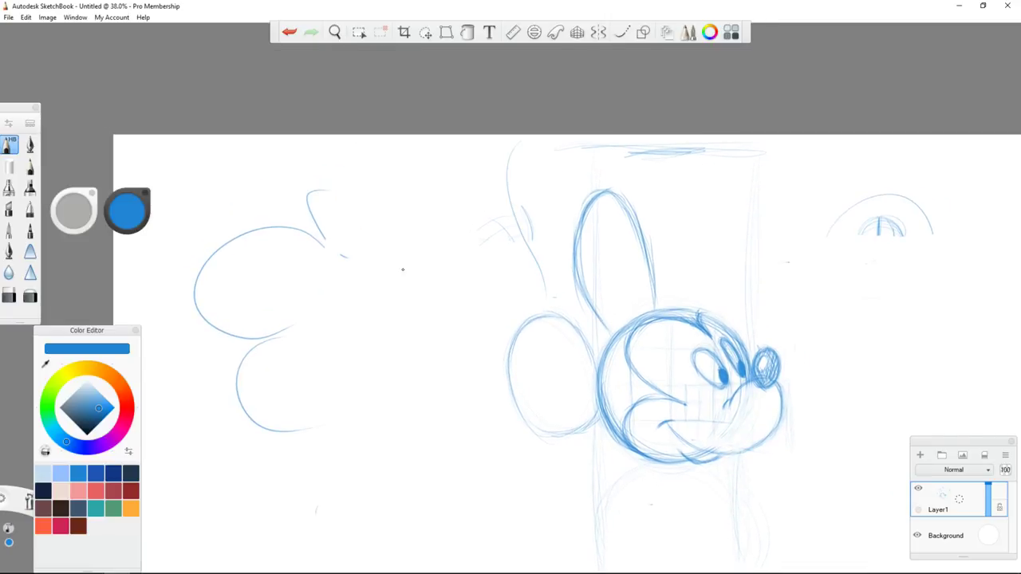
key(space)
drag(553, 406, 584, 294)
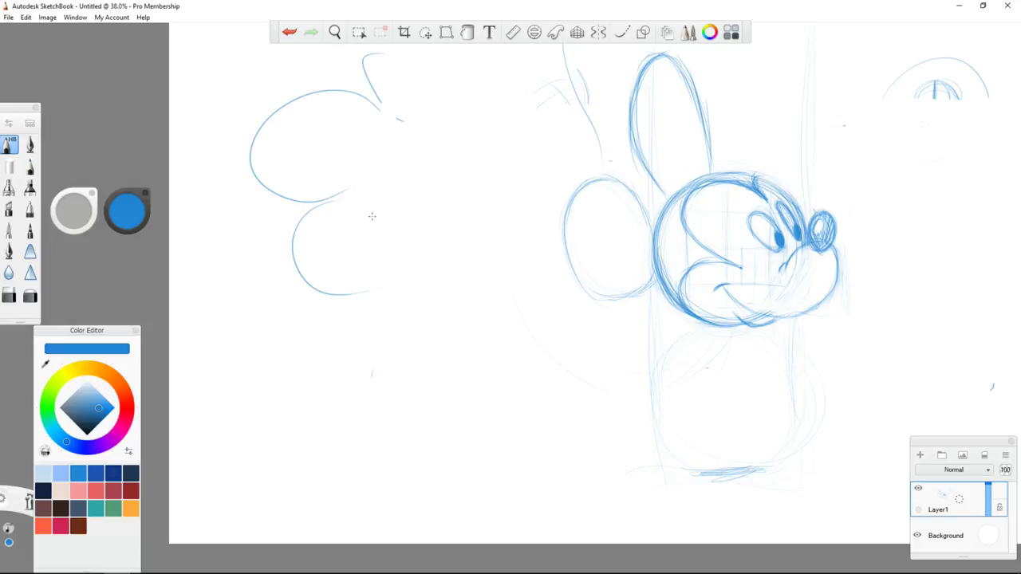
mouse_move(451, 275)
mouse_down()
mouse_move(561, 224)
mouse_move(465, 288)
mouse_up()
- Add a pointed wedge and several sweeping curved strokes beneath the large curved study
mouse_move(252, 452)
mouse_down()
mouse_move(426, 341)
mouse_move(382, 424)
mouse_up()
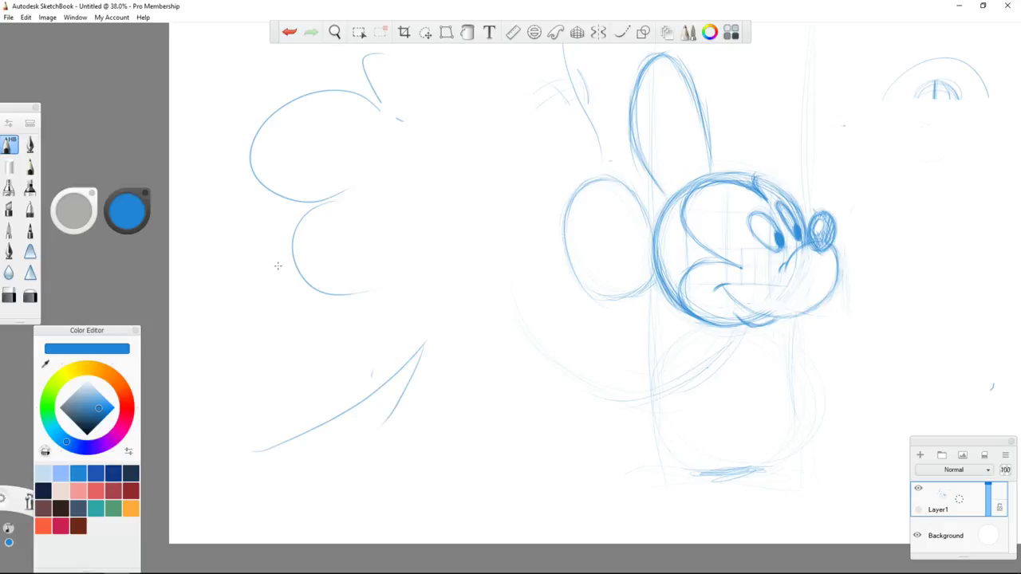
drag(374, 301, 336, 410)
mouse_move(293, 364)
mouse_down()
mouse_move(413, 289)
mouse_move(367, 354)
mouse_up()
mouse_move(342, 293)
mouse_down()
mouse_move(365, 351)
mouse_move(359, 386)
mouse_move(312, 427)
mouse_up()
- Draw a long bulging curve on the right side of the study, with short pointed tuft strokes beside it
drag(421, 130, 402, 257)
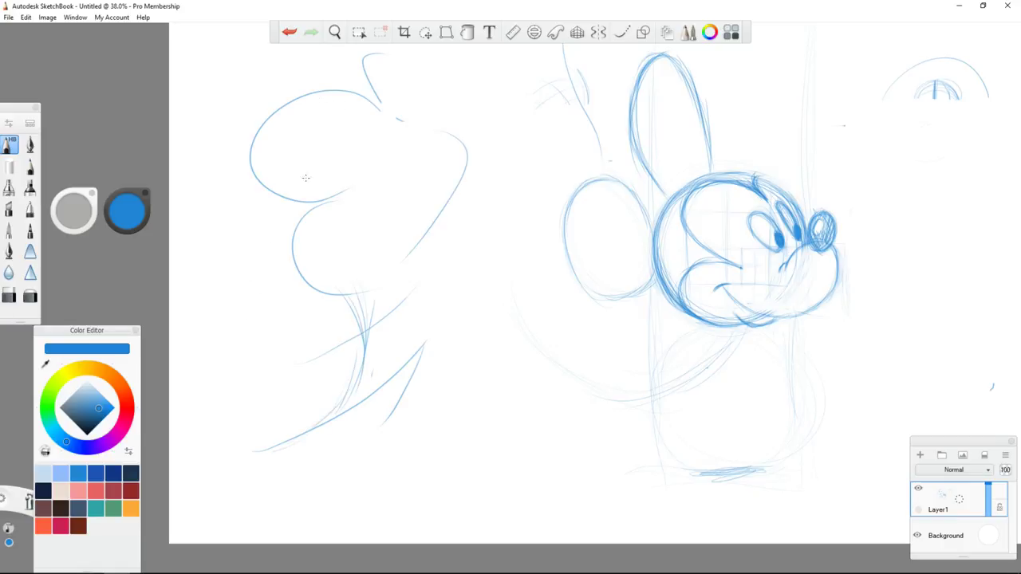
mouse_move(464, 182)
mouse_down()
mouse_move(500, 158)
mouse_move(474, 210)
mouse_move(502, 199)
mouse_up()
drag(418, 241, 398, 260)
drag(477, 201, 454, 226)
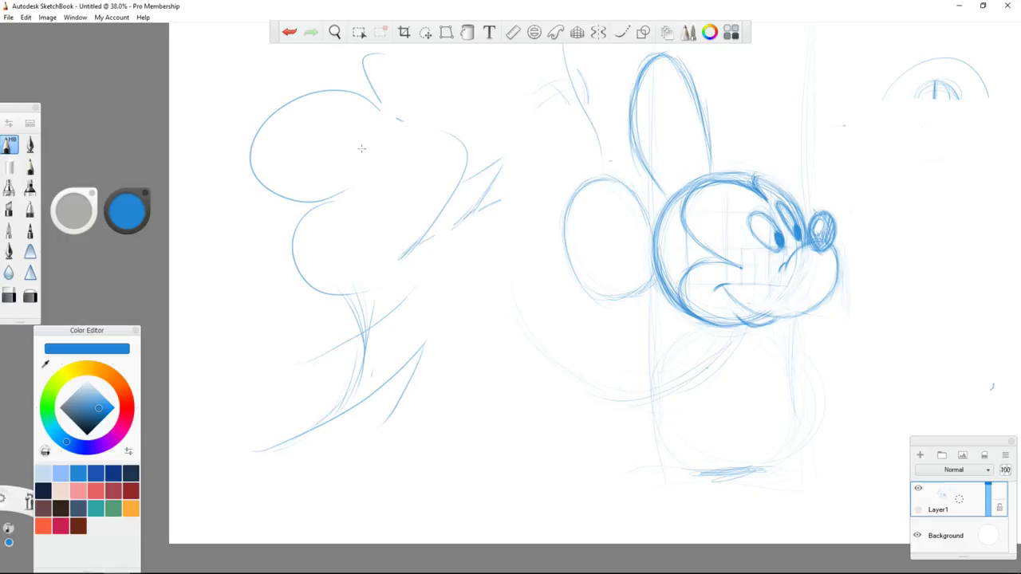
- Add a small circle at the top of the study's bulging curve and light diagonal strokes beneath it
drag(448, 115, 443, 113)
drag(445, 150, 411, 202)
drag(455, 144, 440, 180)
drag(447, 141, 405, 204)
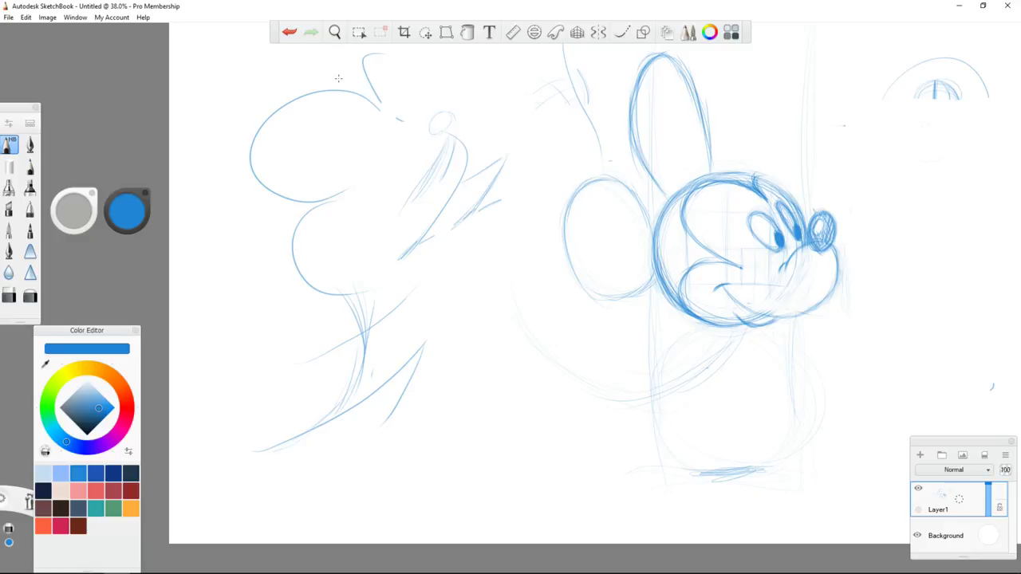
- Undo the recent strokes of the side study, removing the small circle, bulging curve, tufts, wedge and sweeping lines
key(ctrl+z)
key(ctrl+z)
key(ctrl+z)
key(ctrl+z)
key(ctrl+z)
key(ctrl+z)
key(ctrl+z)
key(ctrl+z)
key(ctrl+z)
key(ctrl+z)
key(ctrl+z)
key(ctrl+z)
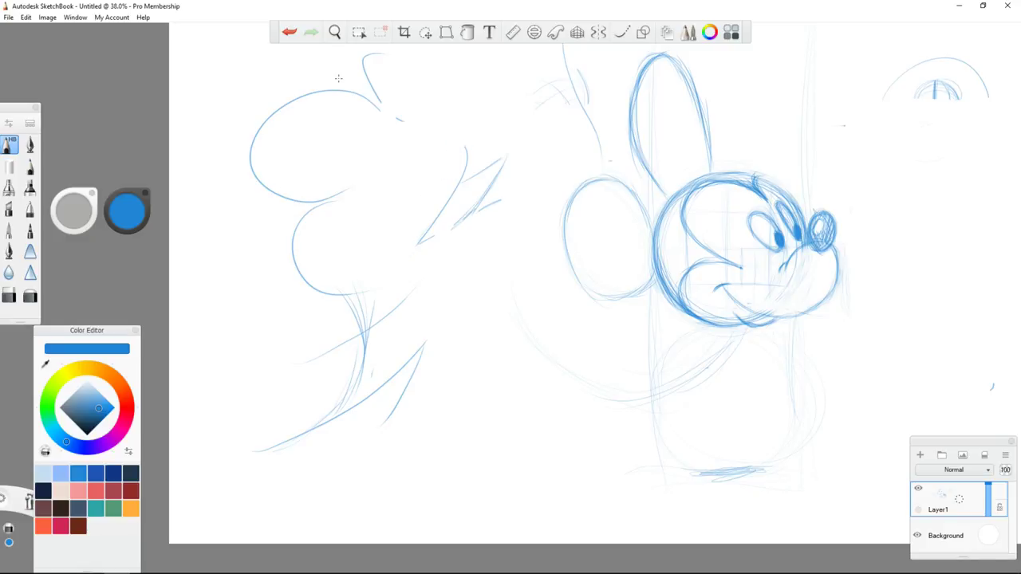
key(ctrl+z)
key(ctrl+z)
key(ctrl+z)
key(ctrl+z)
key(ctrl+z)
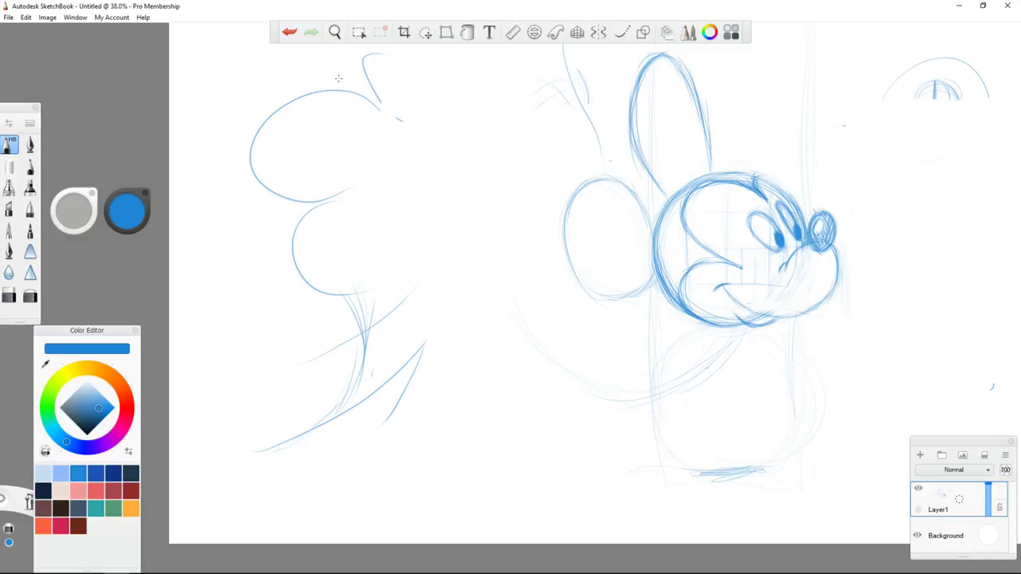
key(ctrl+z)
key(ctrl+z)
key(ctrl+z)
key(ctrl+z)
key(ctrl+z)
key(ctrl+z)
key(ctrl+z)
key(ctrl+z)
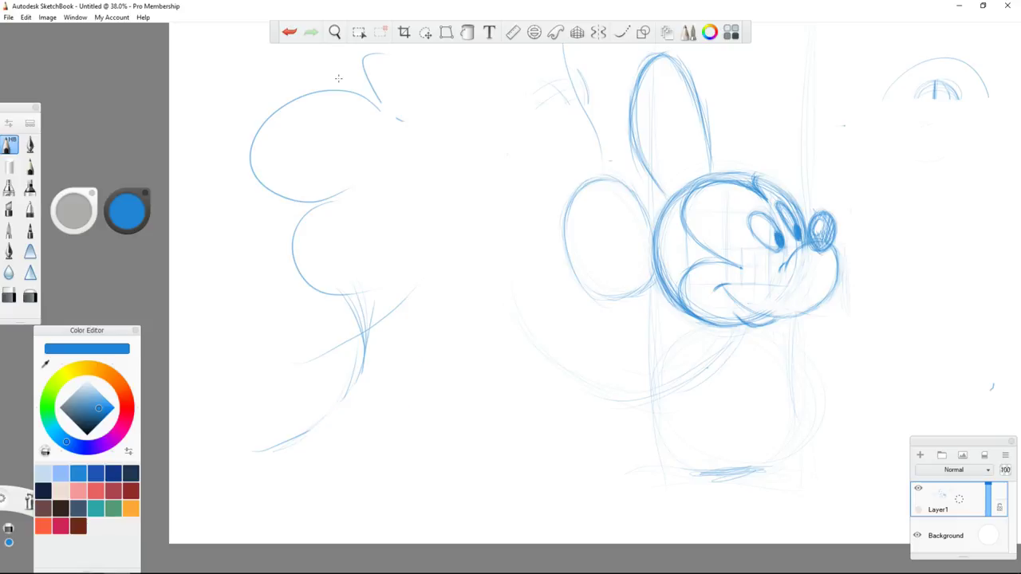
key(ctrl+z)
key(ctrl+z)
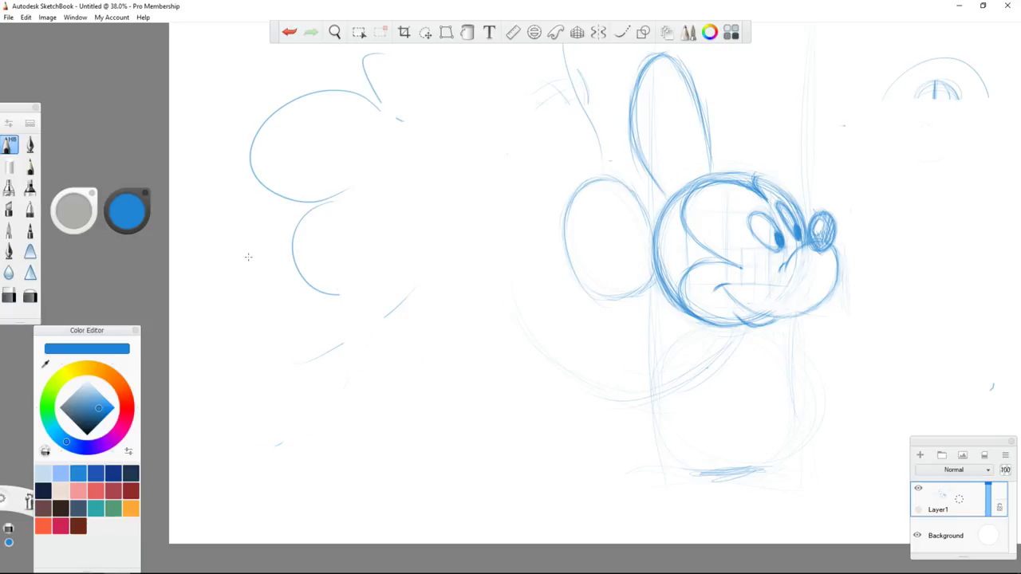
- Sketch a small circle joined to a U-shaped curve below the side study, with direction arrows above and beneath it
mouse_move(434, 302)
mouse_down()
mouse_move(419, 321)
mouse_move(449, 343)
mouse_up()
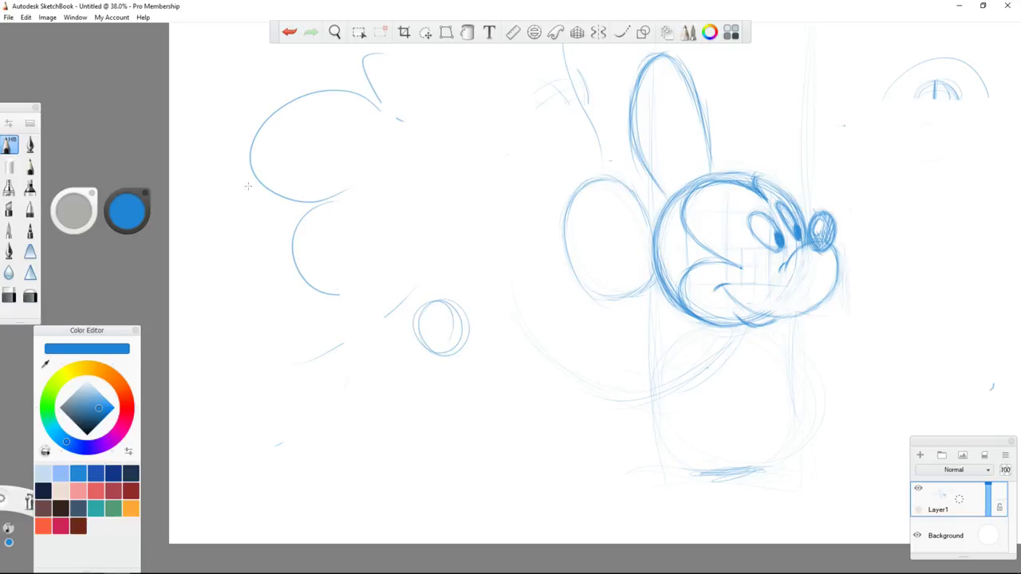
mouse_move(341, 328)
mouse_down()
mouse_move(389, 381)
mouse_move(439, 360)
mouse_up()
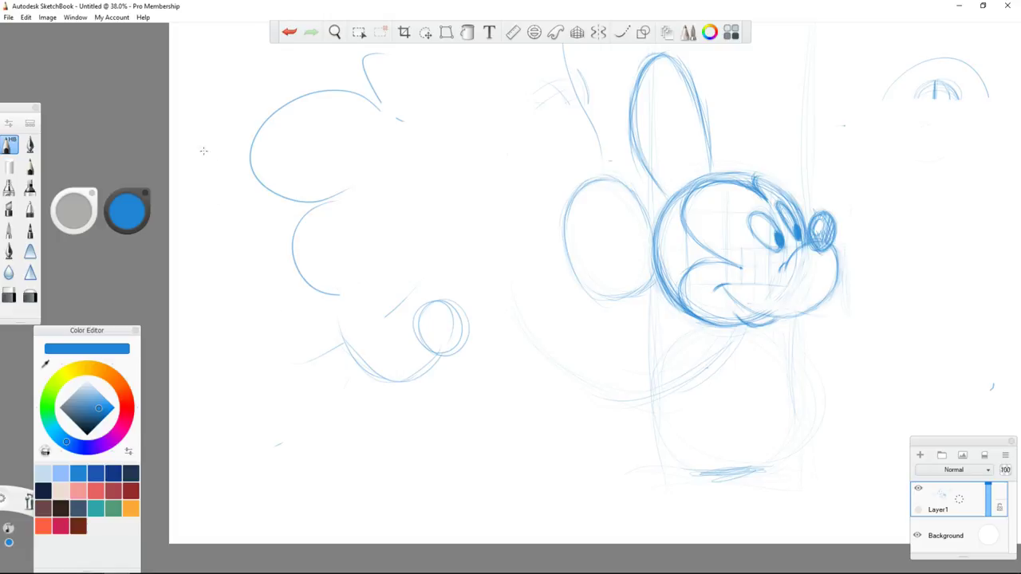
drag(395, 122, 393, 235)
mouse_move(373, 195)
mouse_down()
mouse_move(389, 235)
mouse_move(368, 292)
mouse_up()
mouse_move(307, 319)
mouse_down()
mouse_move(348, 388)
mouse_move(333, 453)
mouse_up()
drag(330, 383, 327, 449)
mouse_move(332, 370)
mouse_down()
mouse_move(330, 464)
mouse_move(339, 407)
mouse_move(331, 372)
mouse_up()
mouse_move(429, 381)
mouse_down()
mouse_move(429, 460)
mouse_move(442, 417)
mouse_move(421, 417)
mouse_up()
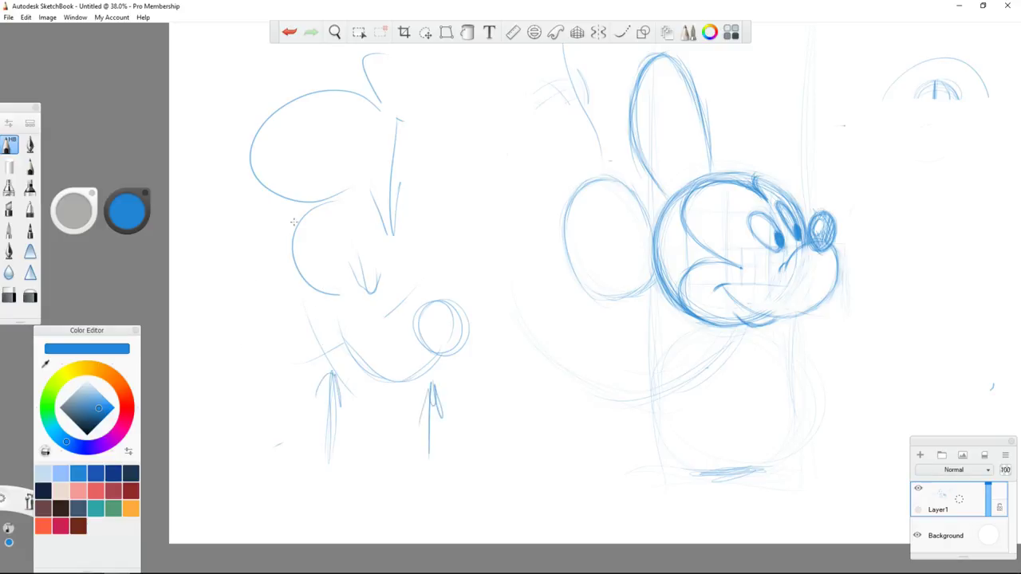
- Add two downward arrows to the side study, one inside the U-shaped curve and one beneath it
drag(386, 288, 387, 349)
drag(376, 327, 382, 346)
drag(391, 326, 385, 347)
drag(391, 381, 389, 433)
drag(378, 417, 390, 433)
drag(384, 414, 390, 433)
drag(391, 391, 392, 460)
- Erase the entire side study beside the character
click(9, 296)
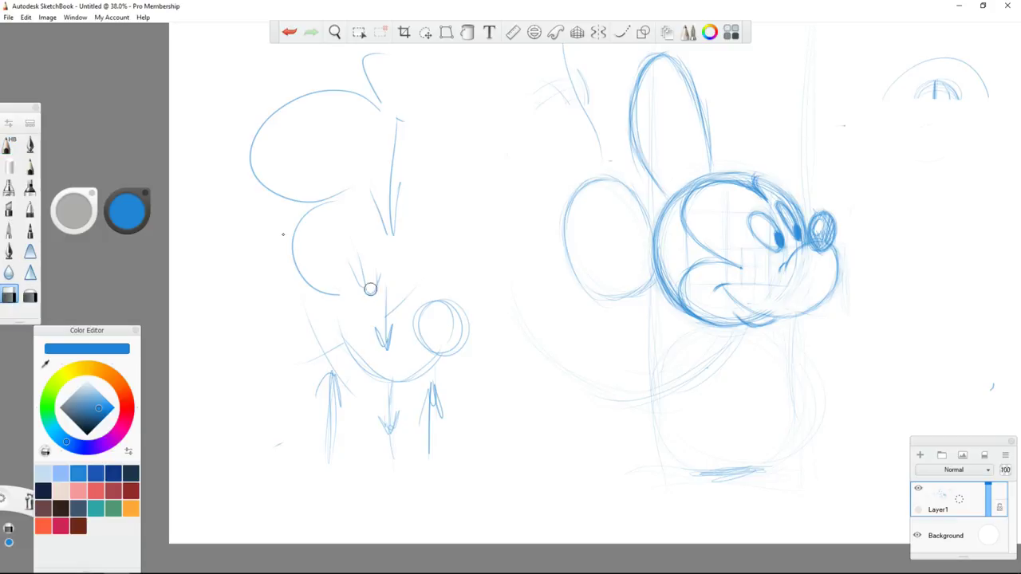
drag(388, 335, 435, 295)
drag(444, 289, 335, 212)
mouse_move(446, 319)
mouse_down()
mouse_move(423, 378)
mouse_move(383, 343)
mouse_move(339, 391)
mouse_move(319, 327)
mouse_up()
mouse_move(336, 211)
mouse_down()
mouse_move(301, 275)
mouse_move(267, 187)
mouse_move(335, 211)
mouse_up()
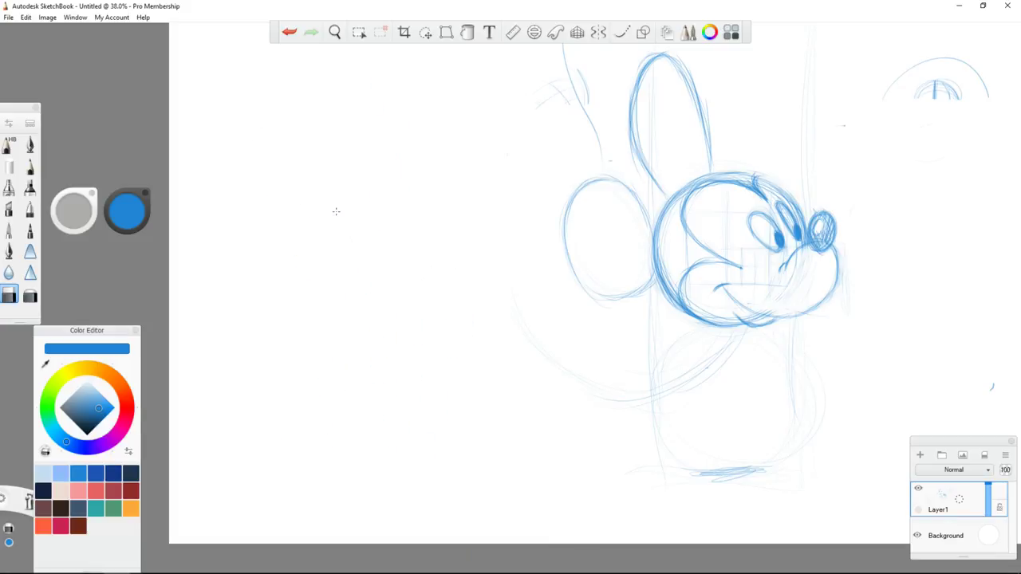
- Erase the loose curved strokes behind the tall ear and set the eraser size to 69.5
drag(597, 145, 582, 80)
key(bracketright)
key(bracketleft)
key(bracketleft)
key(bracketleft)
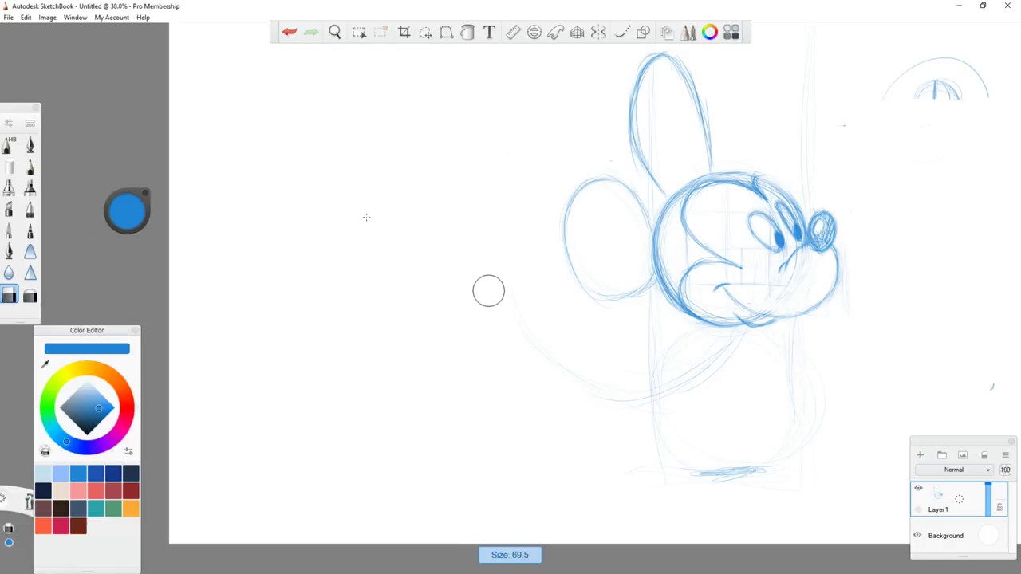
- Sketch a long vertical pencil guide beyond the oval ear, one head width away from the head, reinforcing it with repeated strokes
click(8, 144)
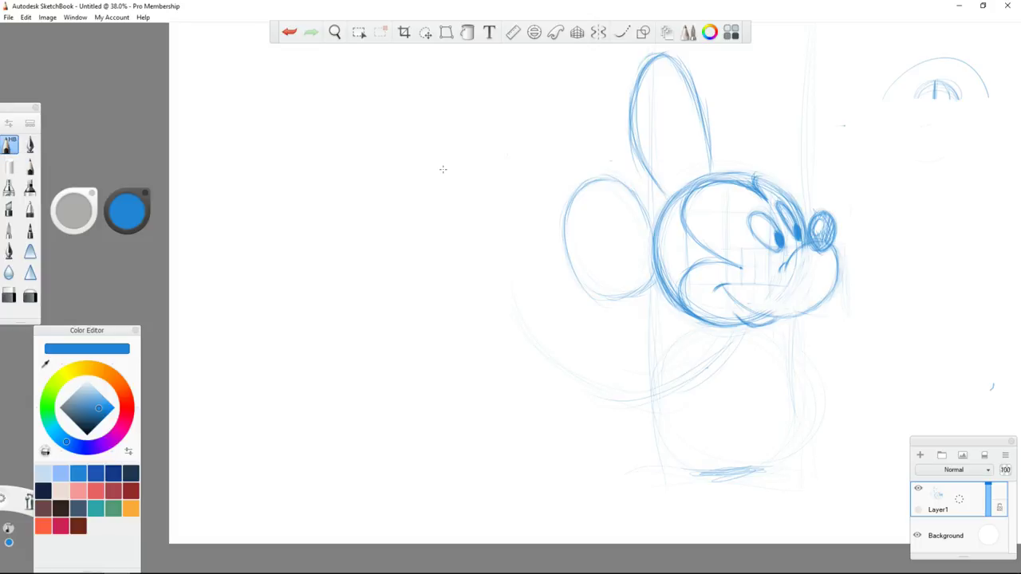
drag(472, 179, 469, 407)
mouse_move(476, 167)
mouse_down()
mouse_move(481, 469)
mouse_move(472, 407)
mouse_up()
drag(478, 192, 487, 379)
drag(476, 195, 480, 434)
drag(478, 199, 480, 410)
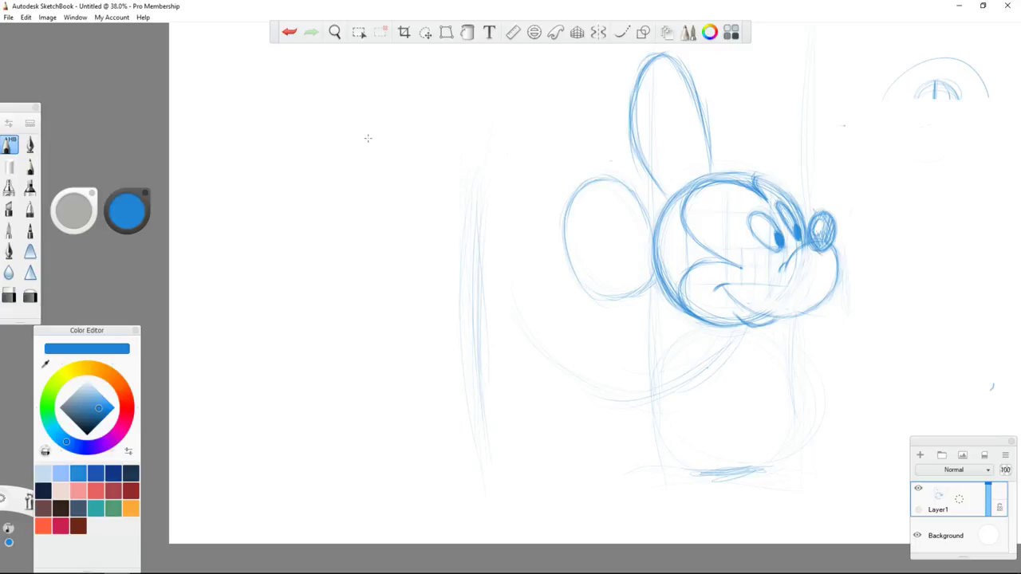
drag(484, 168, 483, 455)
drag(662, 257, 807, 253)
drag(483, 204, 483, 348)
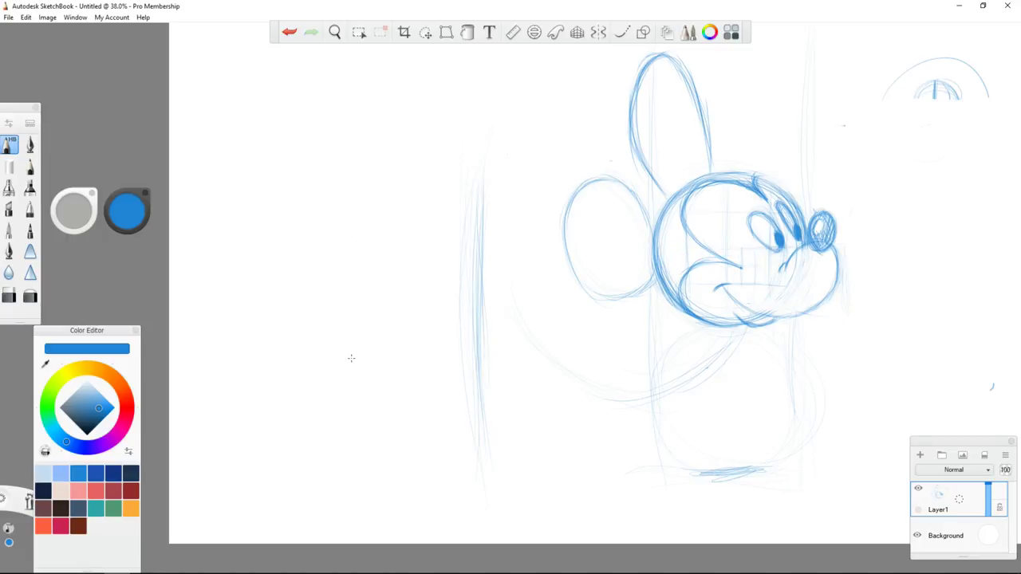
- Extend the vertical guide, add horizontal guides at head-top and body-base level, and sketch construction circles in the box behind the character
scroll(351, 358, up, 1)
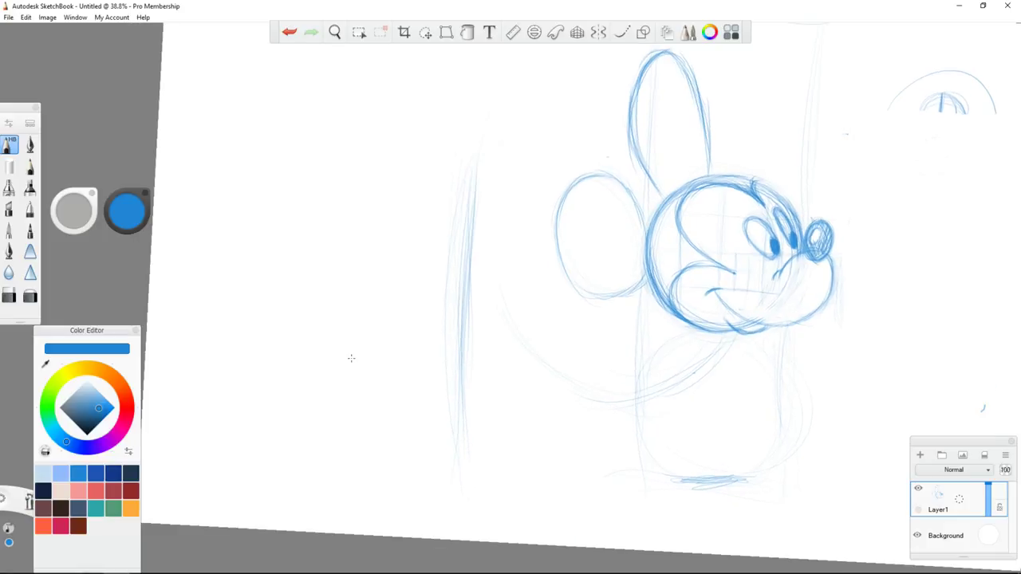
scroll(350, 358, down, 1)
scroll(351, 358, up, 1)
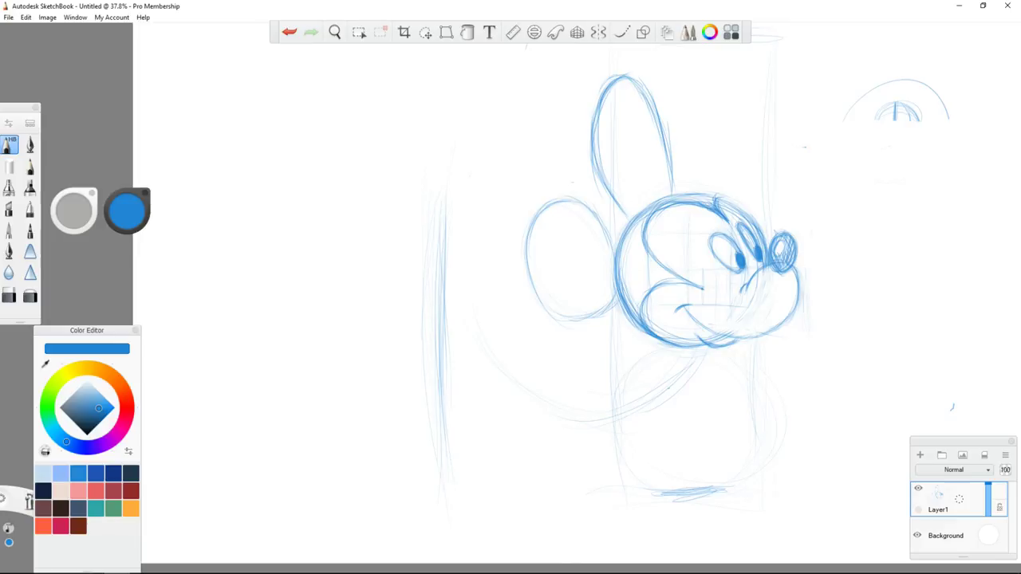
drag(443, 343, 443, 509)
drag(883, 557, 896, 560)
drag(474, 494, 628, 492)
drag(626, 200, 467, 200)
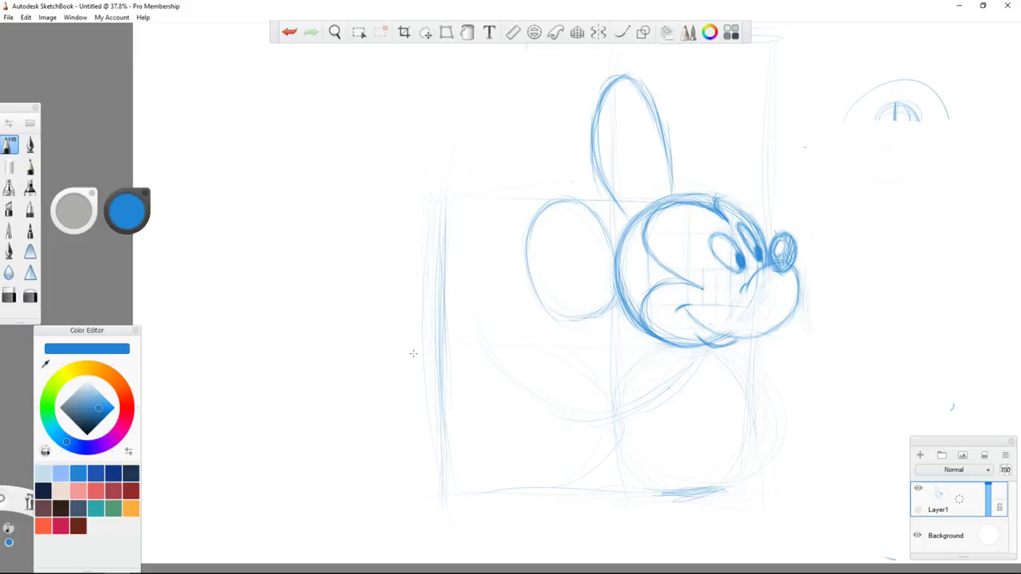
mouse_move(563, 469)
mouse_down()
mouse_move(463, 445)
mouse_move(601, 413)
mouse_move(604, 379)
mouse_up()
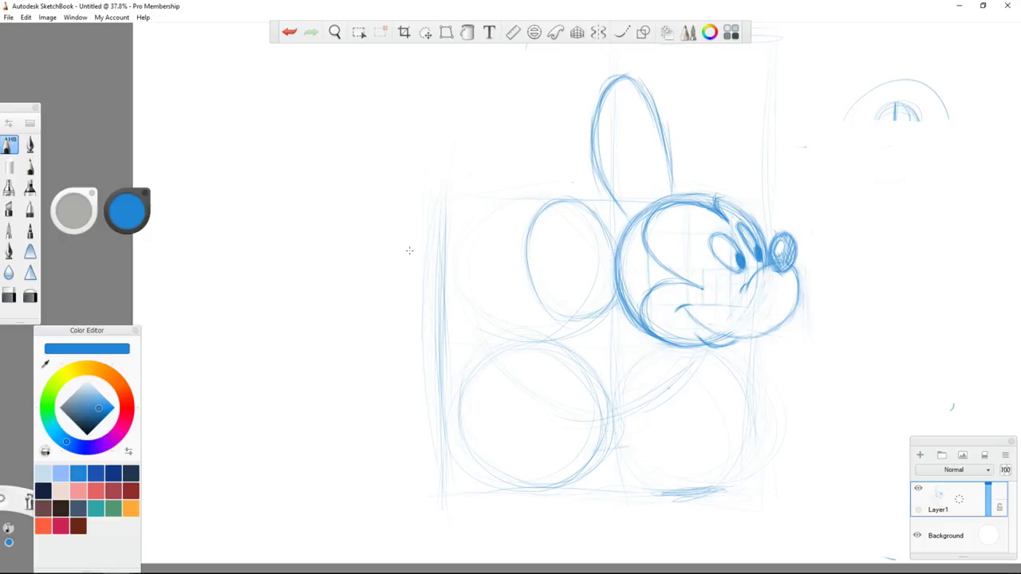
- Sketch the torso's curved underside from the chin to the rear, with the back contour beneath the oval ear
key(super+a)
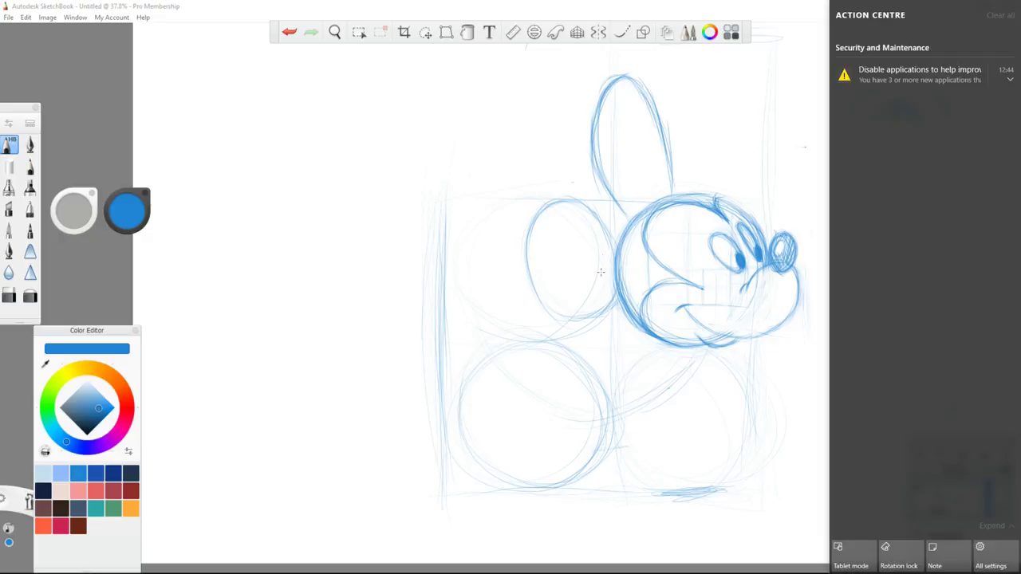
click(593, 289)
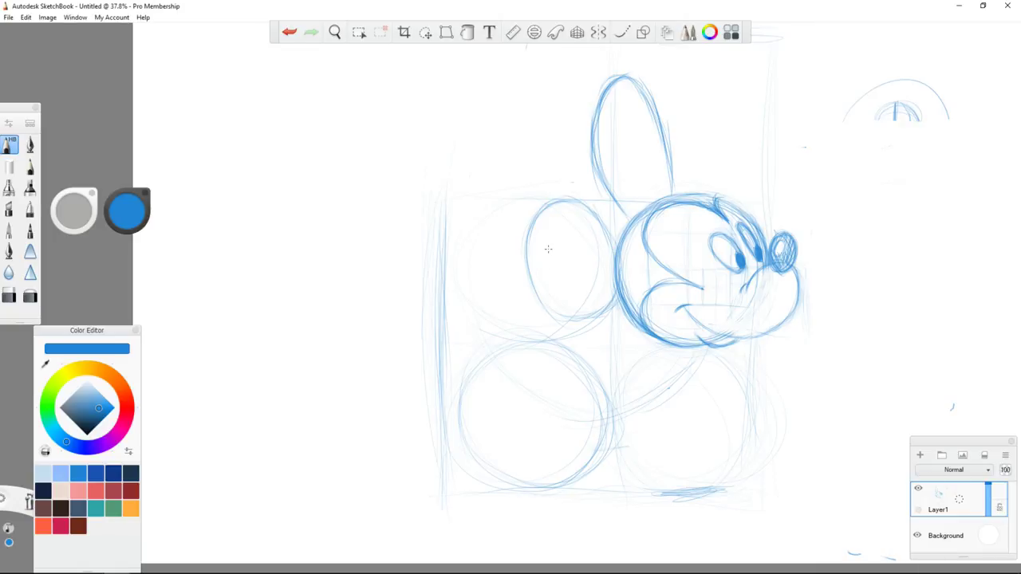
drag(723, 347, 720, 404)
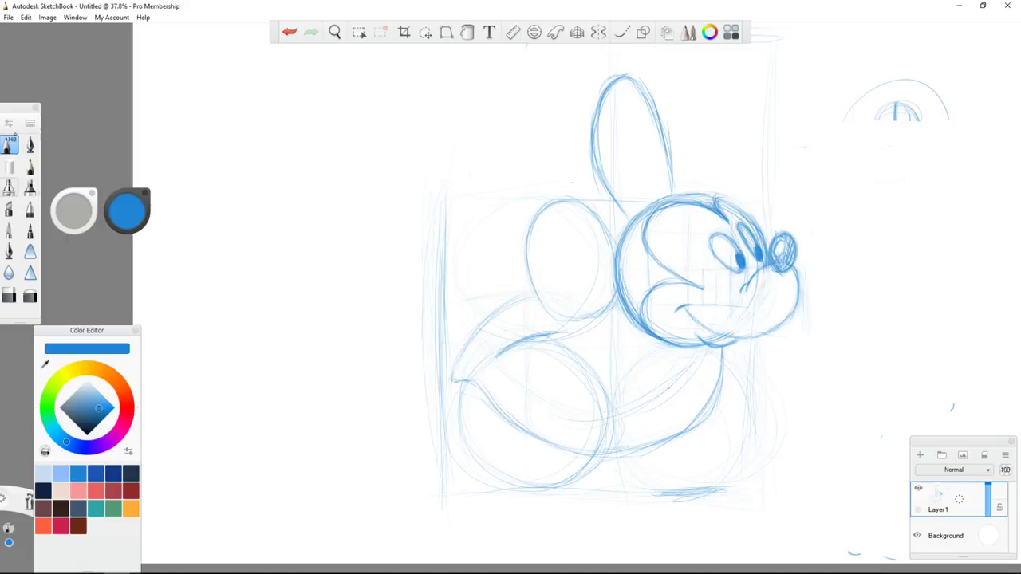
click(29, 296)
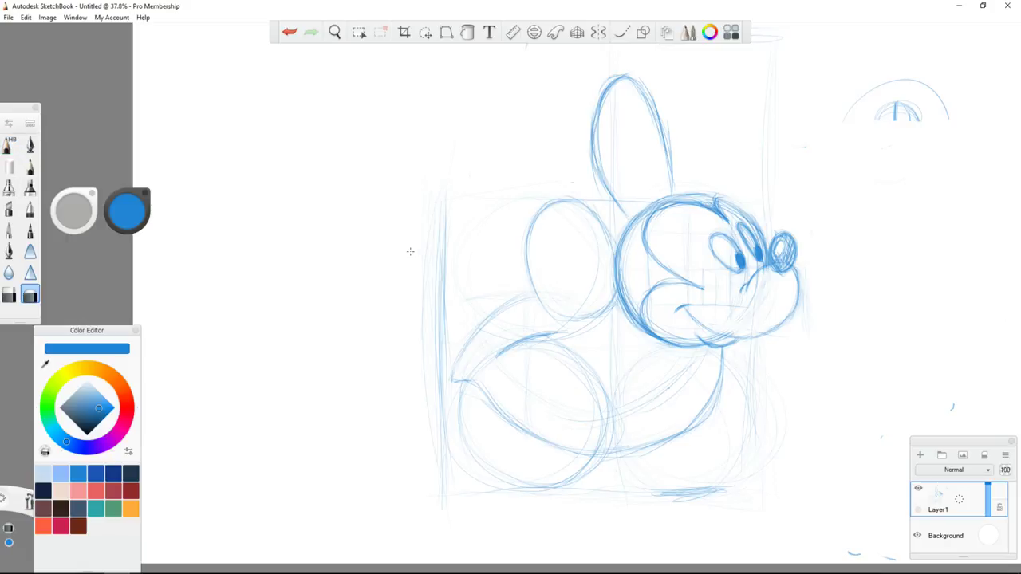
key(e)
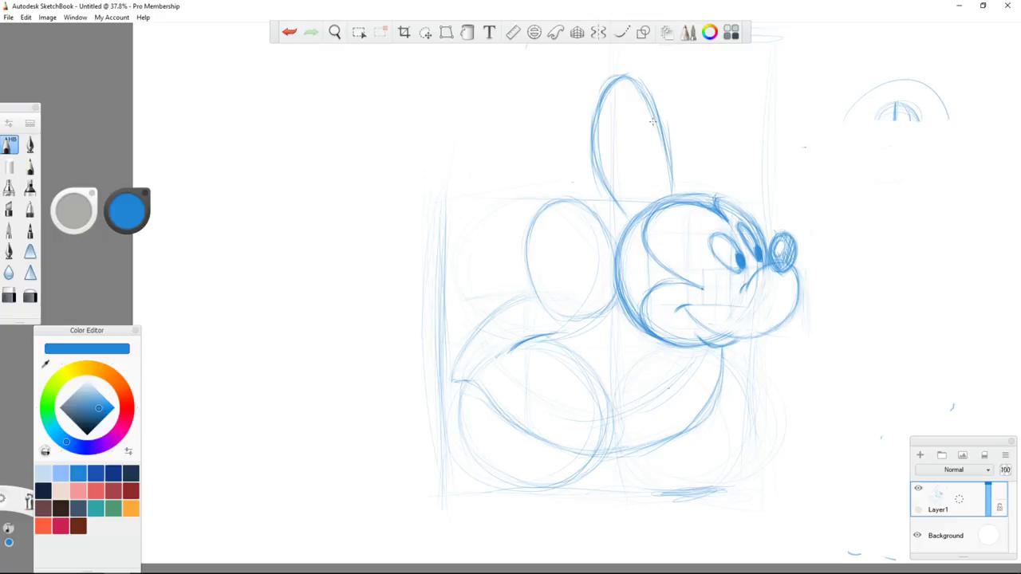
- Sketch a small study of two rounded curves beneath the arc study in front of the character
mouse_move(866, 166)
mouse_down()
mouse_move(899, 180)
mouse_move(876, 148)
mouse_up()
drag(727, 276, 737, 284)
key(ctrl+z)
click(379, 259)
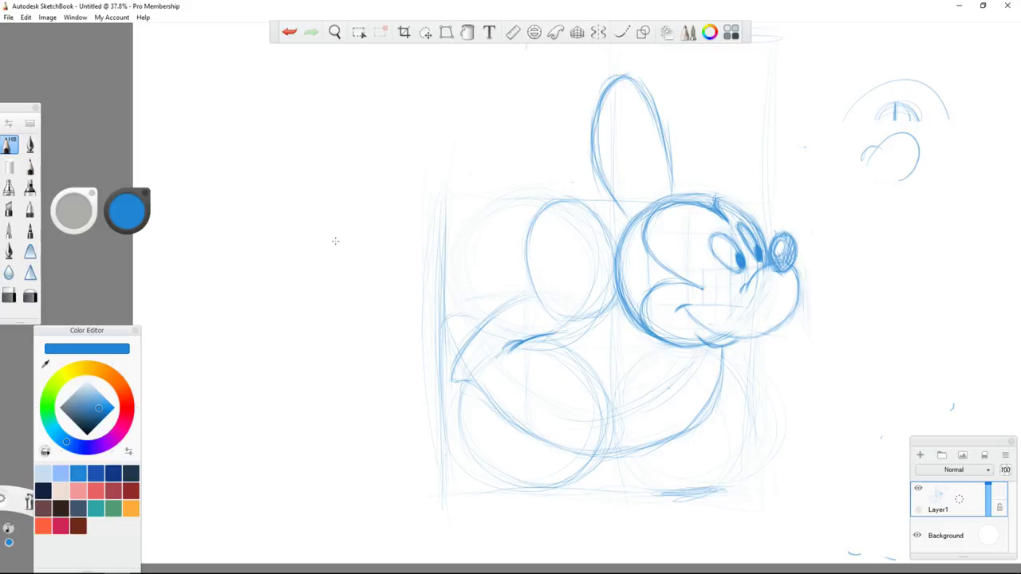
- Round off the rear end of the body shape and block in a rectangular frame for the shoe behind it
drag(442, 321, 456, 353)
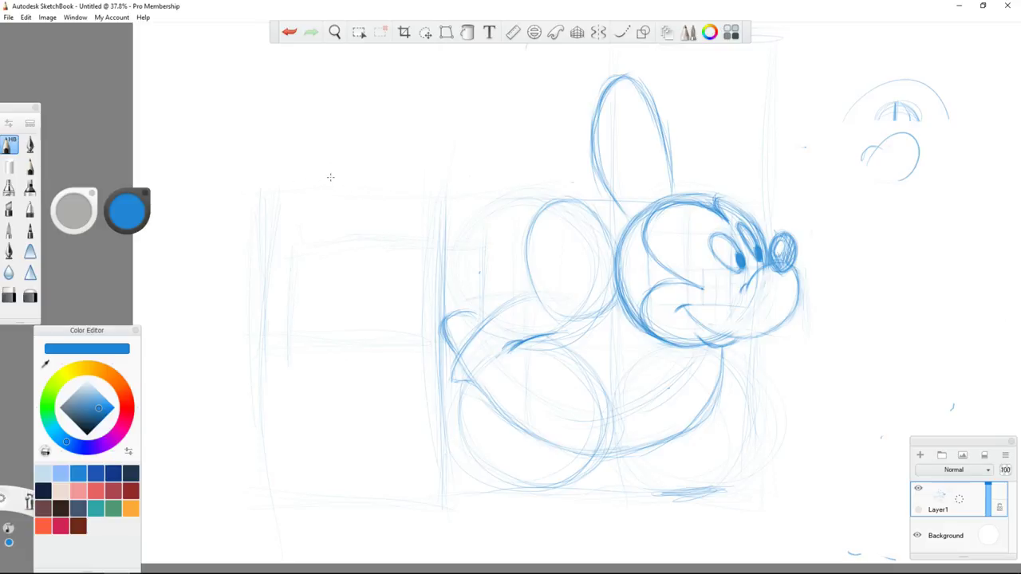
drag(423, 267, 441, 264)
drag(299, 248, 299, 355)
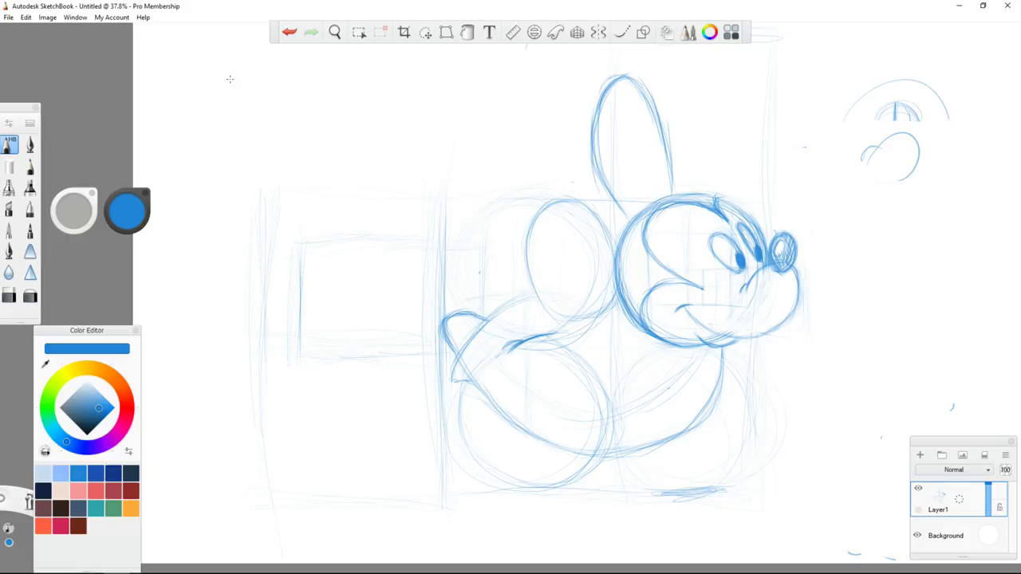
- Sketch a small shoe study above the frame with an oval ankle opening, rounded toe, sole and two leg lines
mouse_move(335, 74)
mouse_down()
mouse_move(351, 102)
mouse_move(365, 77)
mouse_move(267, 134)
mouse_up()
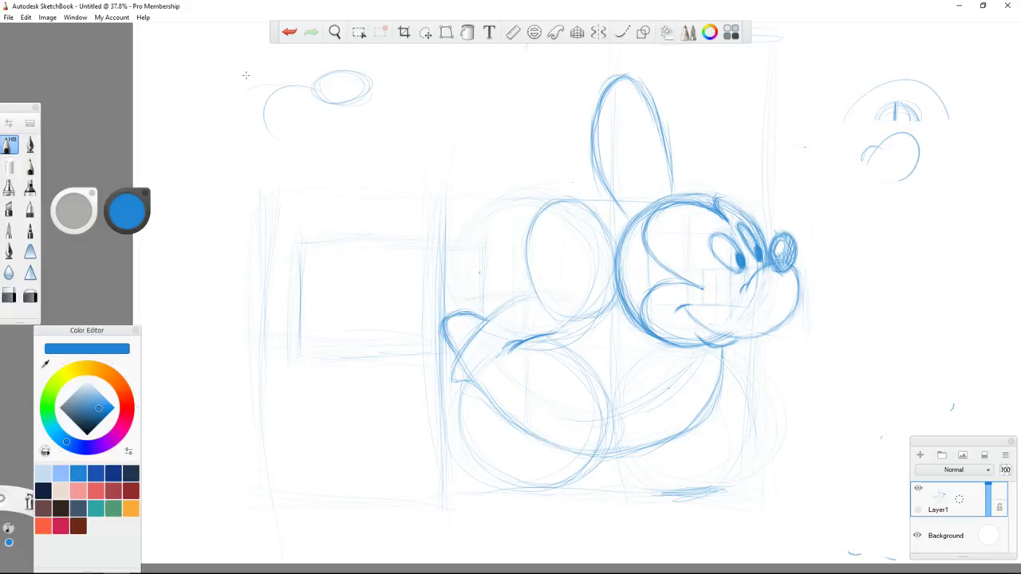
drag(275, 83, 239, 142)
drag(235, 105, 372, 126)
drag(266, 124, 345, 139)
mouse_move(371, 97)
mouse_down()
mouse_move(368, 131)
mouse_move(347, 136)
mouse_up()
mouse_move(329, 85)
mouse_down()
mouse_move(355, 86)
mouse_move(335, 51)
mouse_up()
mouse_move(347, 54)
mouse_down()
mouse_move(352, 102)
mouse_move(367, 97)
mouse_up()
drag(311, 79, 237, 119)
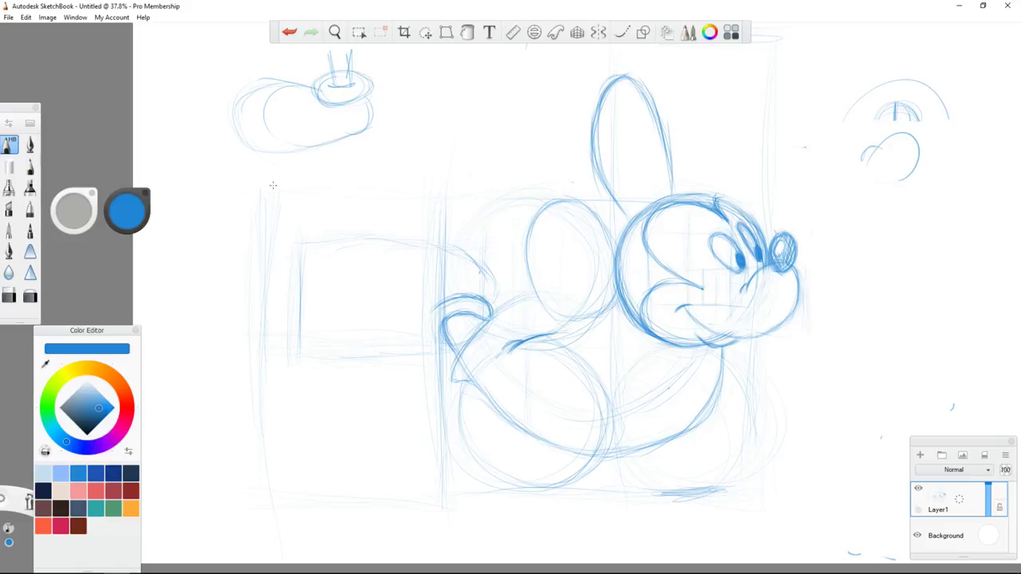
- Draw the large shoe's rounded outline inside the rectangular frame, curving the toe, sole and heel
drag(365, 244, 309, 277)
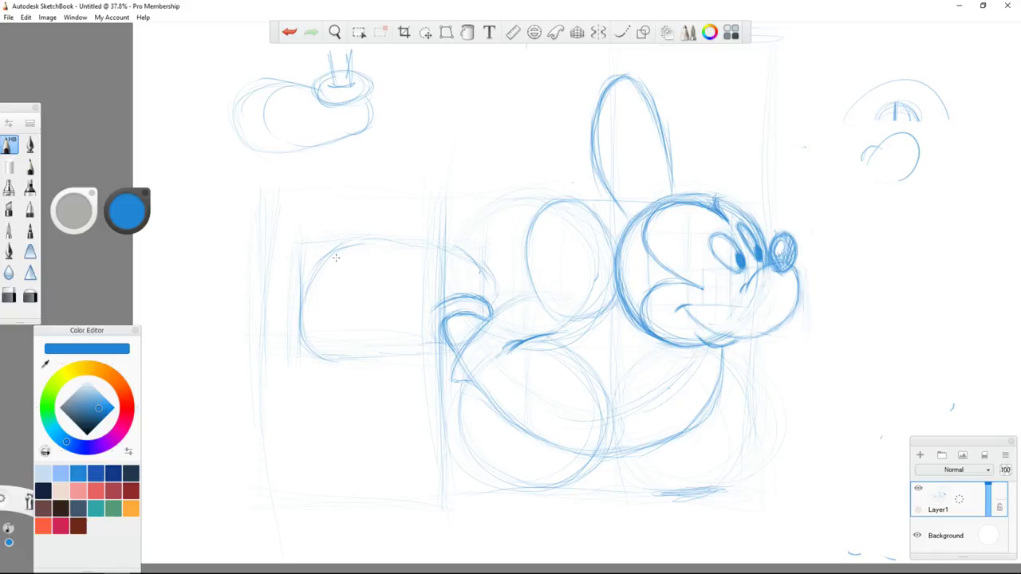
mouse_move(412, 343)
mouse_down()
mouse_move(321, 356)
mouse_move(343, 359)
mouse_up()
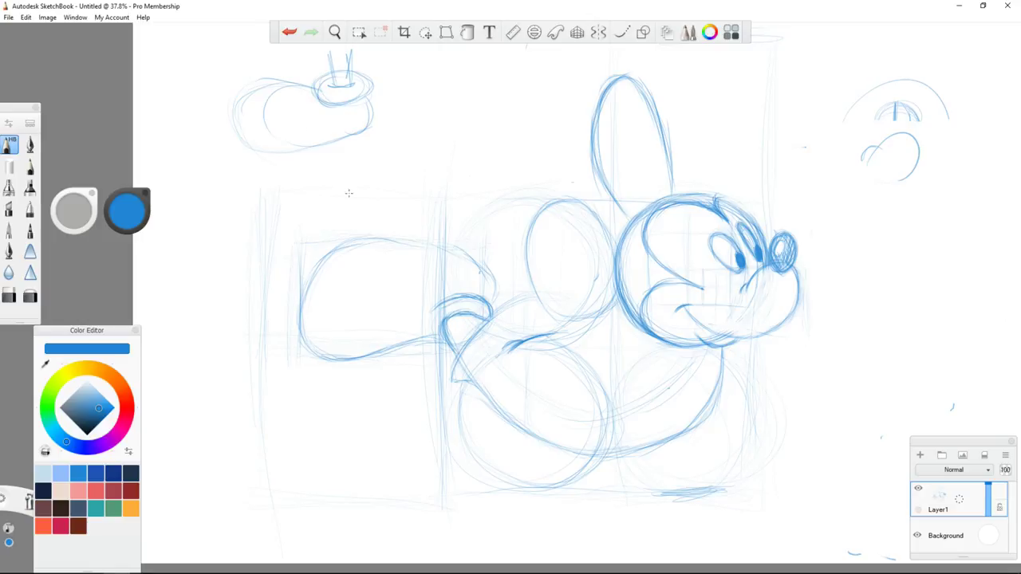
drag(418, 237, 477, 266)
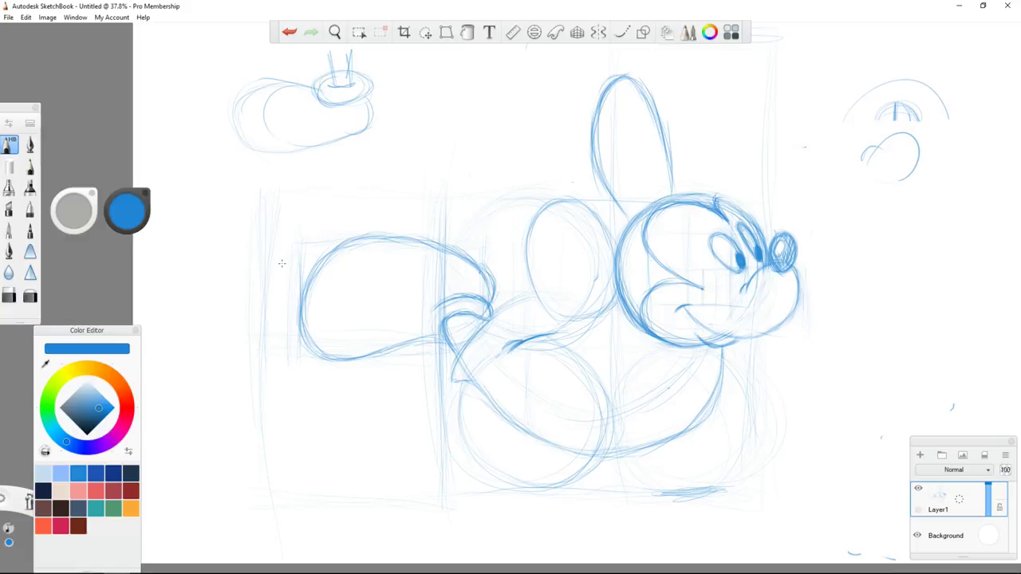
- Add two short curved detail lines on the middle of the large shoe
drag(408, 271, 395, 309)
drag(405, 271, 395, 321)
drag(395, 282, 393, 320)
drag(373, 285, 370, 330)
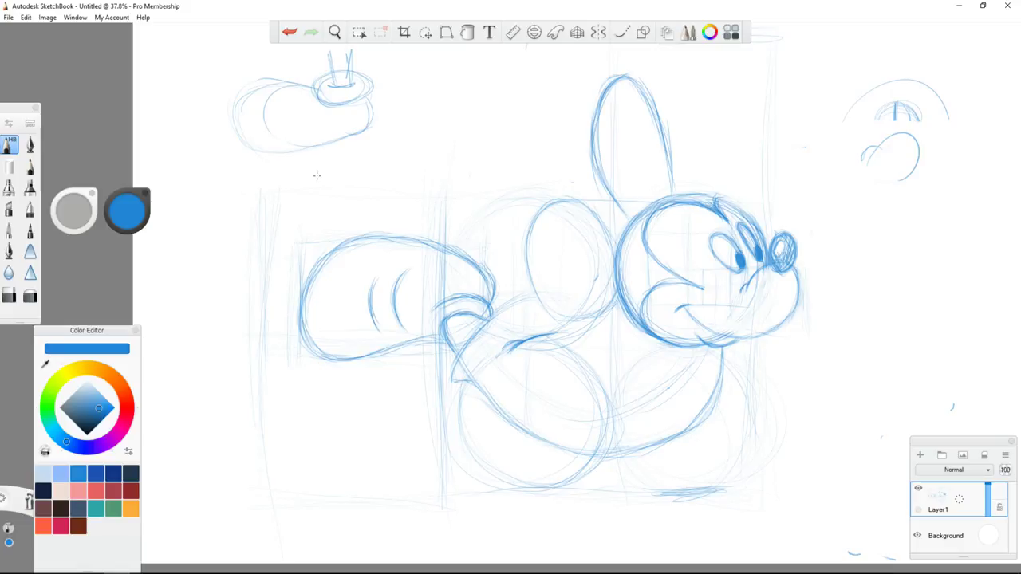
- Mark the widths of the shoe and head with bold vertical strokes at their sides to compare proportions
drag(502, 230, 490, 314)
drag(304, 254, 300, 356)
drag(304, 256, 300, 339)
drag(625, 185, 612, 310)
drag(615, 200, 610, 317)
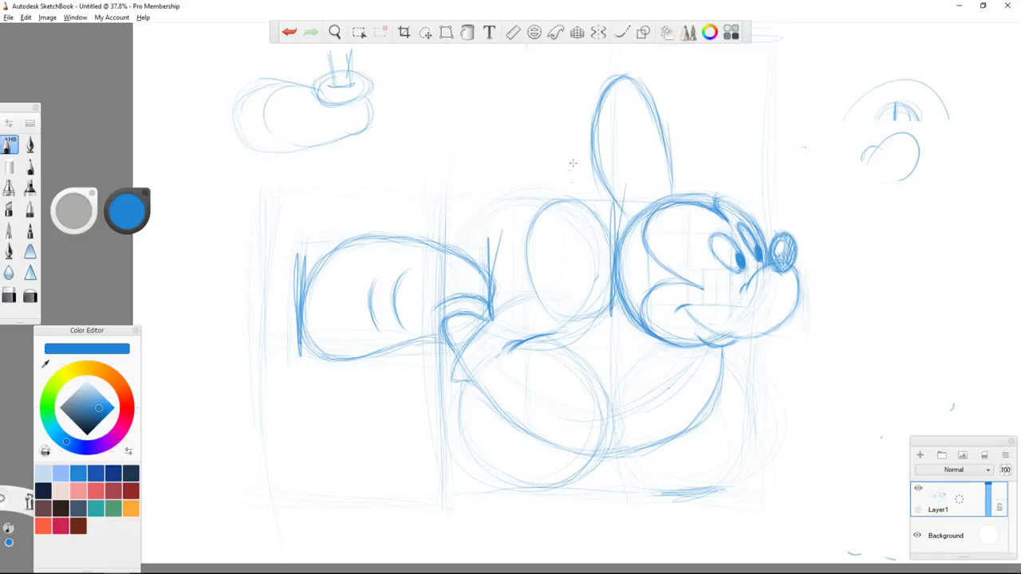
mouse_move(769, 197)
mouse_down()
mouse_move(756, 344)
mouse_move(759, 316)
mouse_up()
- Undo the vertical comparison marks beside the shoe and head
key(ctrl+z)
key(ctrl+z)
key(ctrl+z)
key(ctrl+z)
key(ctrl+z)
key(ctrl+z)
key(ctrl+z)
key(ctrl+z)
key(ctrl+z)
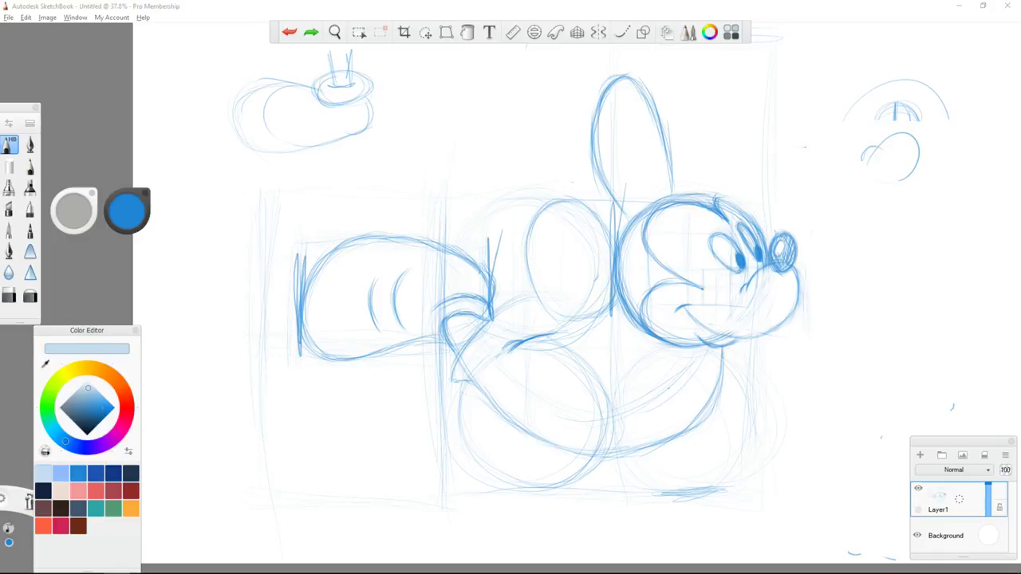
- Sketch a loose light blue zigzag below the shoe and a small oval on the lower torso
click(469, 176)
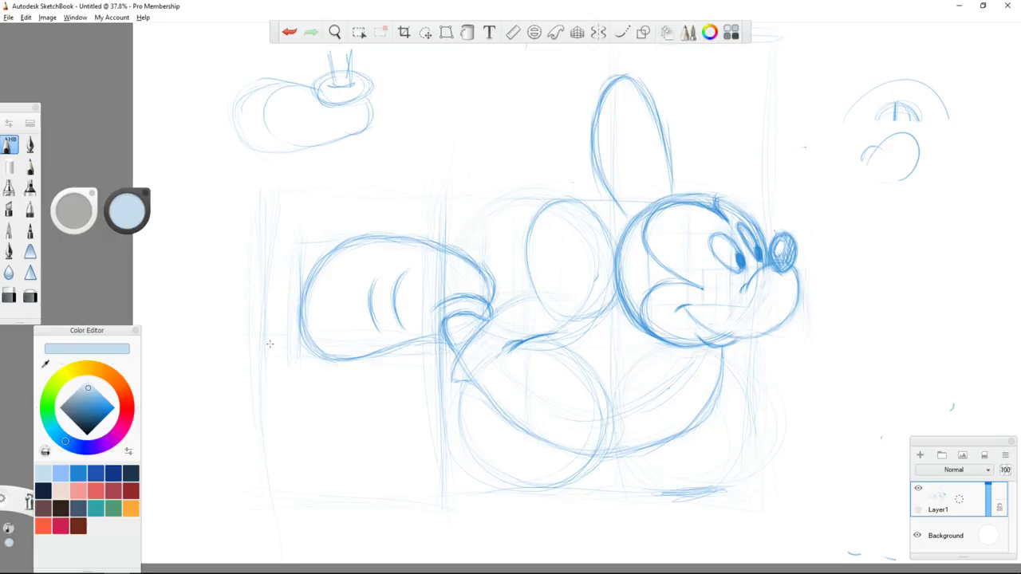
drag(381, 430, 425, 475)
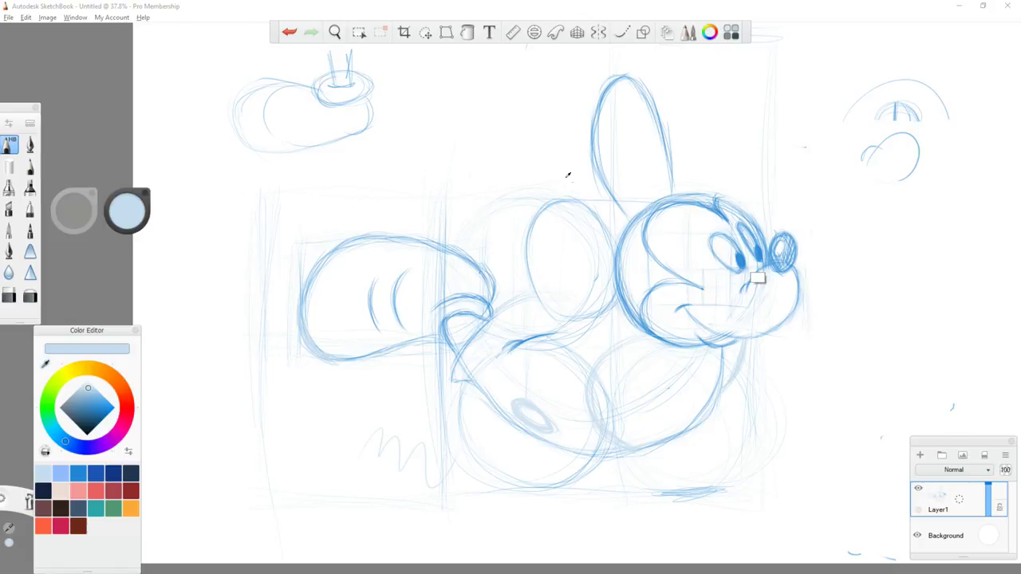
- Sample the stronger blue from the sketch and darken the oval on the lower torso with it
alt+click(748, 285)
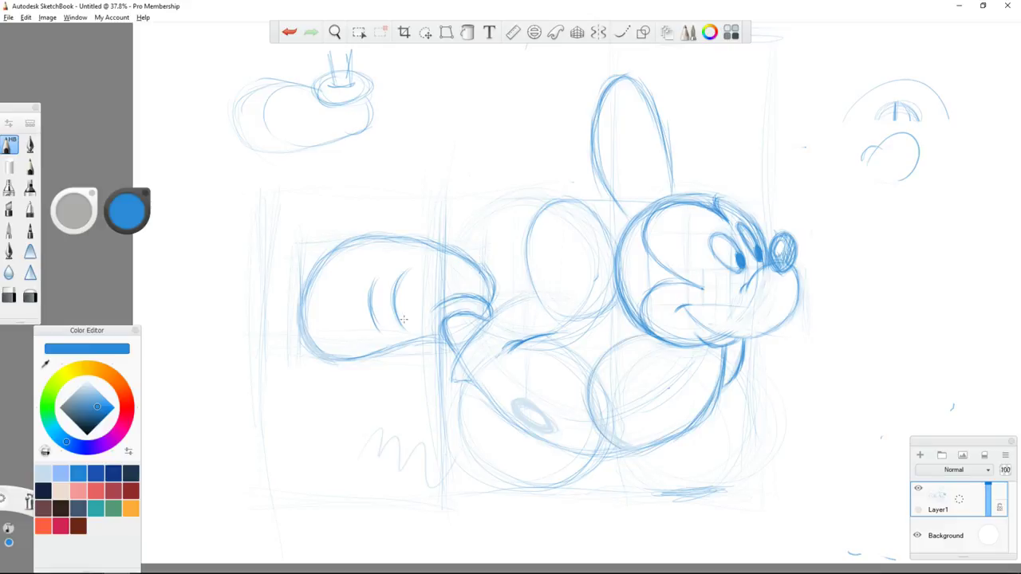
mouse_move(537, 411)
mouse_down()
mouse_move(518, 416)
mouse_move(545, 420)
mouse_move(541, 433)
mouse_up()
- Add two guide boxes, one beside the face and one above it, and sketch loose circles inside them
drag(914, 191, 914, 337)
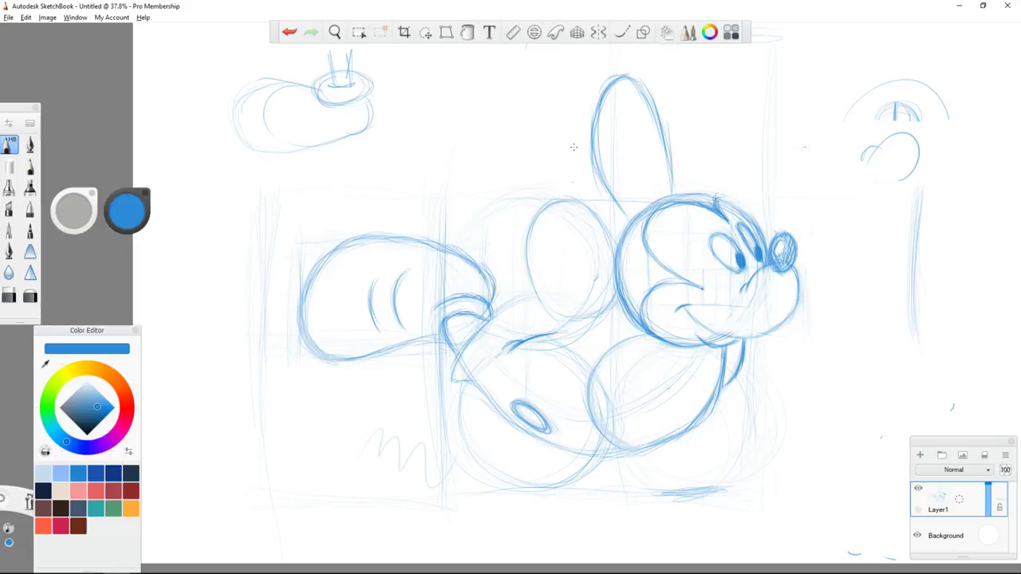
drag(930, 53, 919, 150)
drag(750, 346, 918, 344)
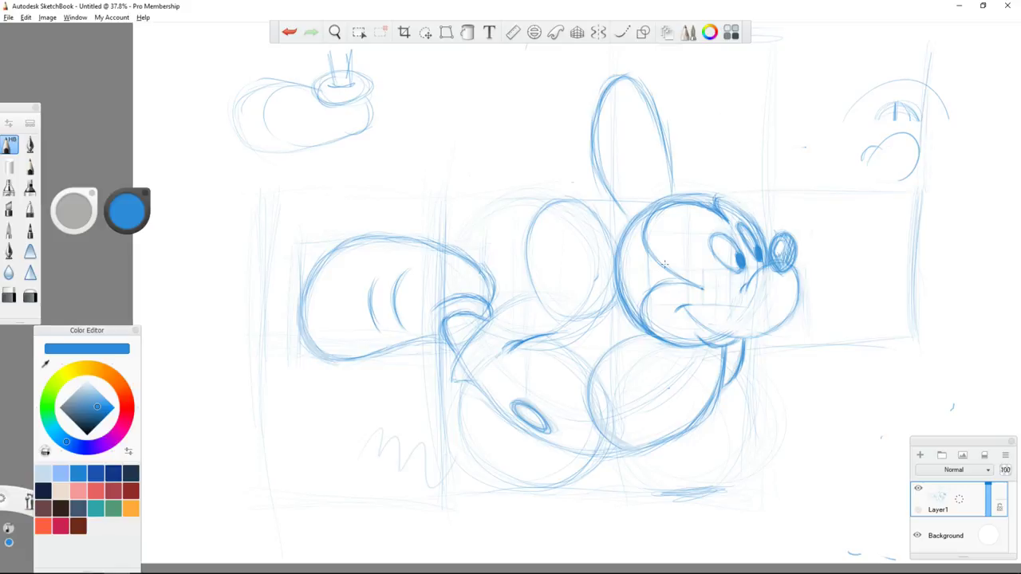
mouse_move(764, 40)
mouse_down()
mouse_move(885, 37)
mouse_move(655, 50)
mouse_up()
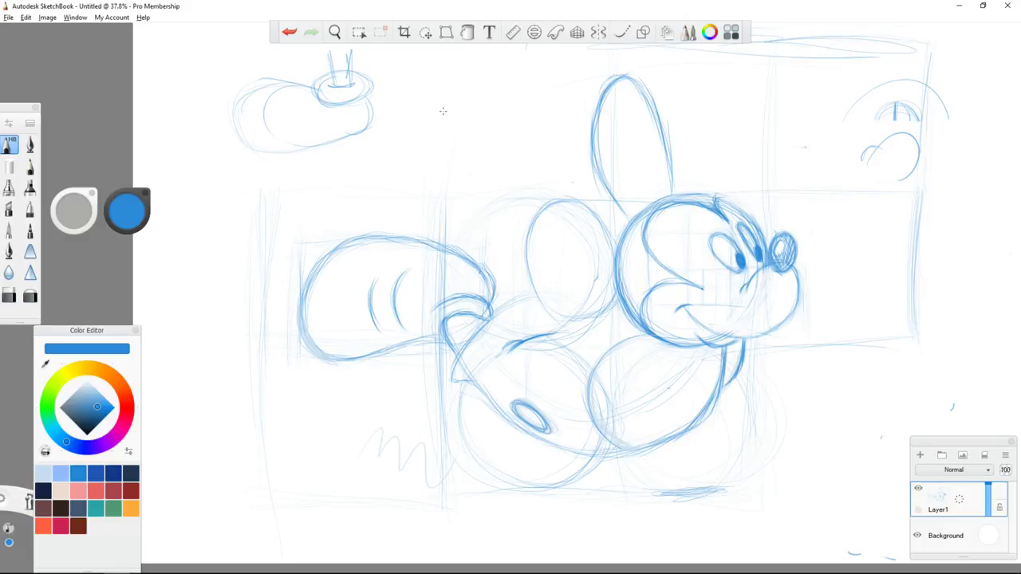
mouse_move(885, 36)
mouse_down()
mouse_move(785, 147)
mouse_move(829, 182)
mouse_move(929, 111)
mouse_move(913, 152)
mouse_move(837, 195)
mouse_move(867, 177)
mouse_up()
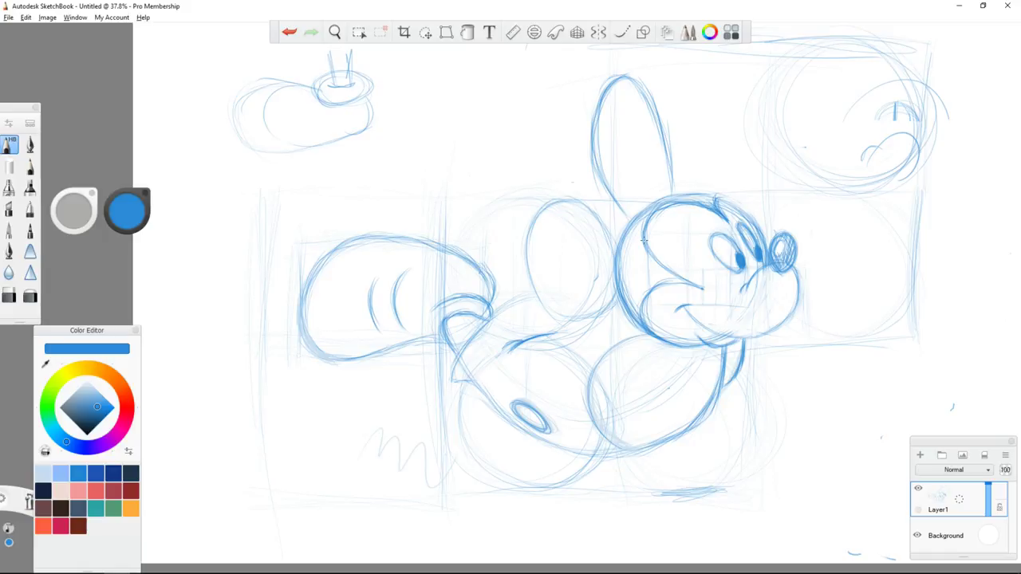
mouse_move(904, 244)
mouse_down()
mouse_move(892, 327)
mouse_move(850, 332)
mouse_up()
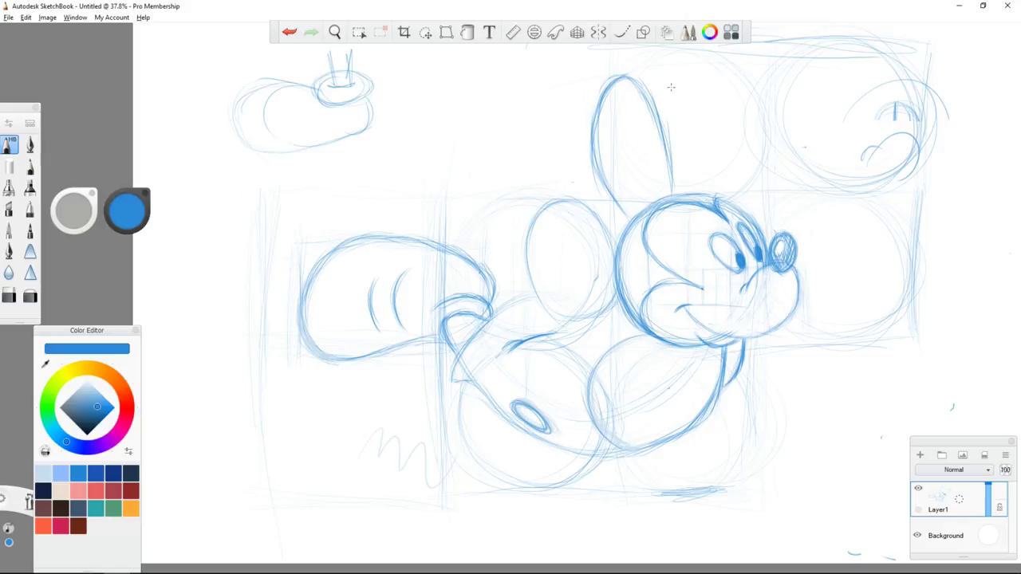
- Outline the raised gloved hand's tall finger mass inside the upper guide box, with a horizontal guideline at its top
drag(812, 94, 923, 97)
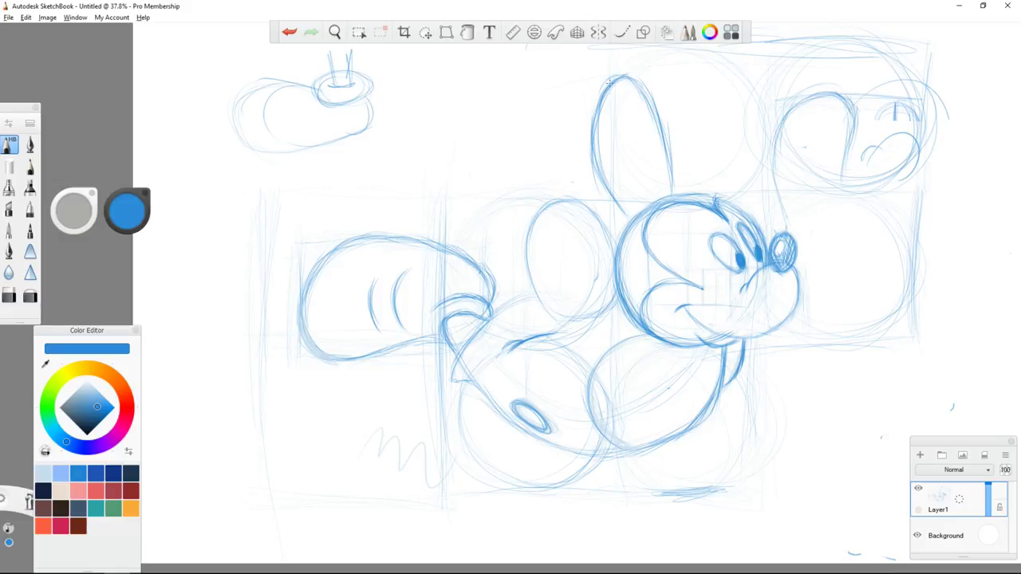
drag(772, 134, 779, 205)
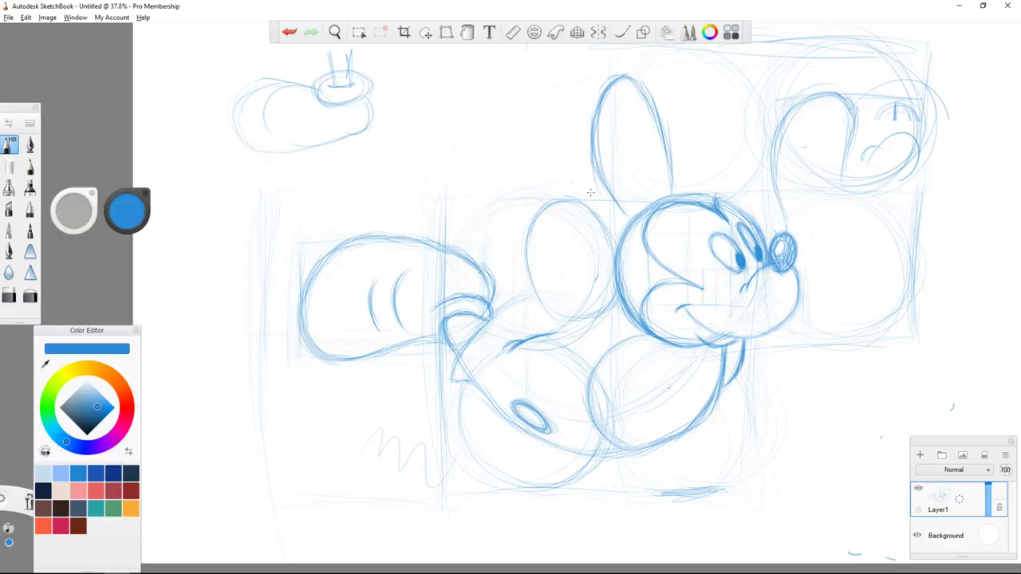
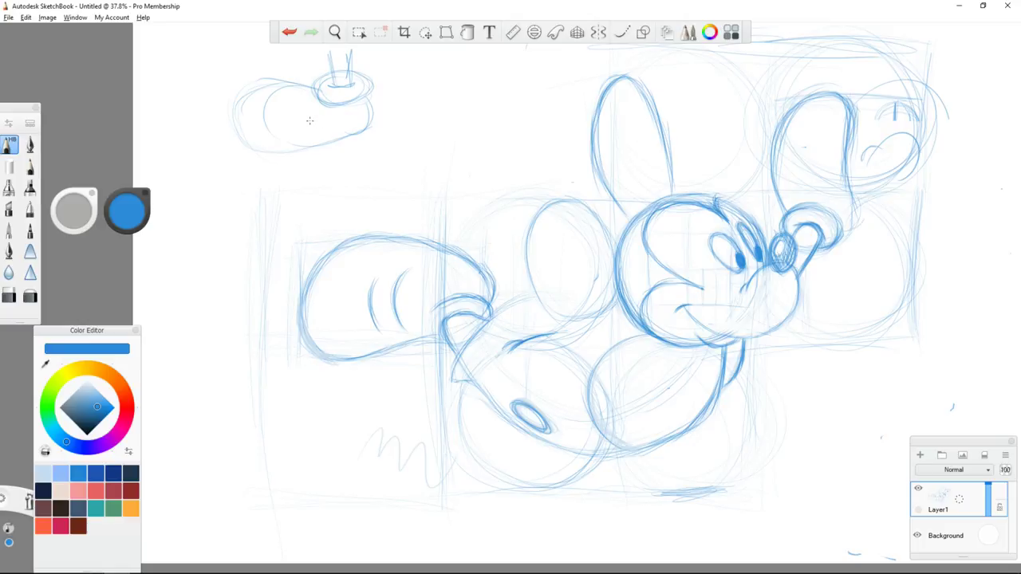
- Draw a curved thumb study and a loose S-curve above the shoe, and rough in the thumb of the raised hand
mouse_move(408, 168)
mouse_down()
mouse_move(508, 101)
mouse_move(396, 148)
mouse_move(528, 116)
mouse_move(512, 80)
mouse_move(418, 120)
mouse_up()
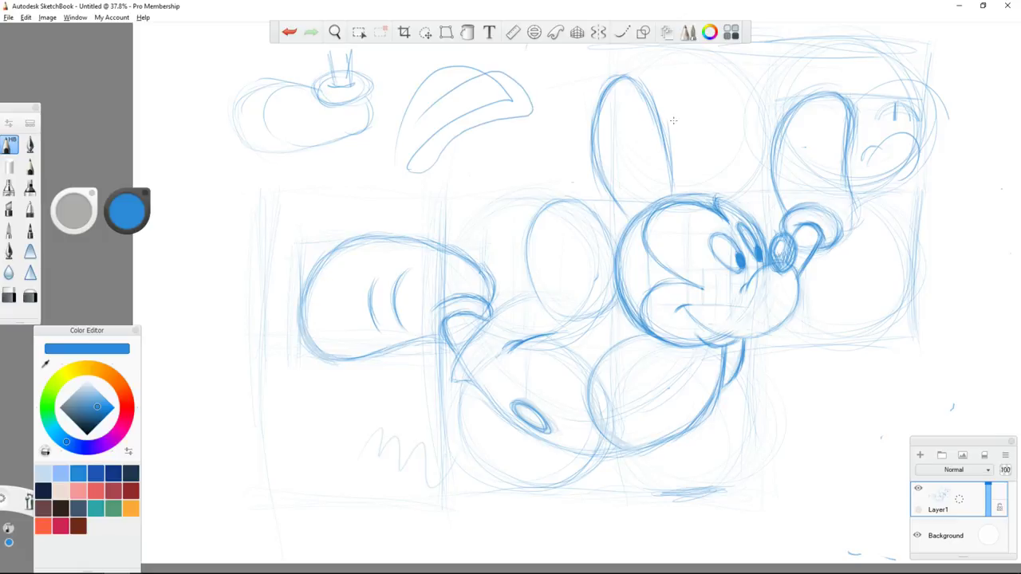
mouse_move(891, 139)
mouse_down()
mouse_move(866, 155)
mouse_move(909, 133)
mouse_move(906, 180)
mouse_move(894, 108)
mouse_move(912, 95)
mouse_move(947, 105)
mouse_up()
drag(870, 59, 810, 56)
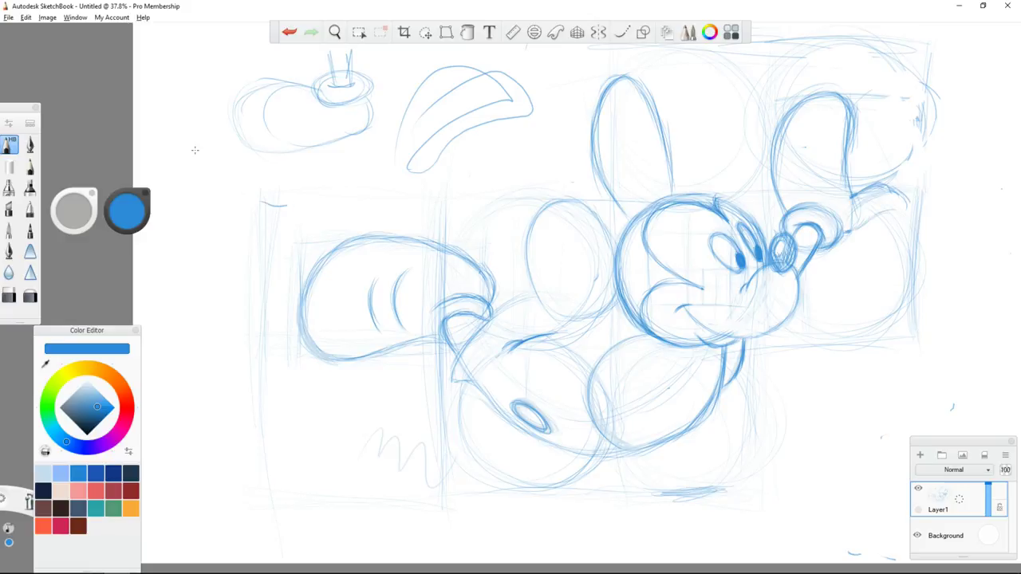
mouse_move(262, 205)
mouse_down()
mouse_move(393, 120)
mouse_move(444, 113)
mouse_up()
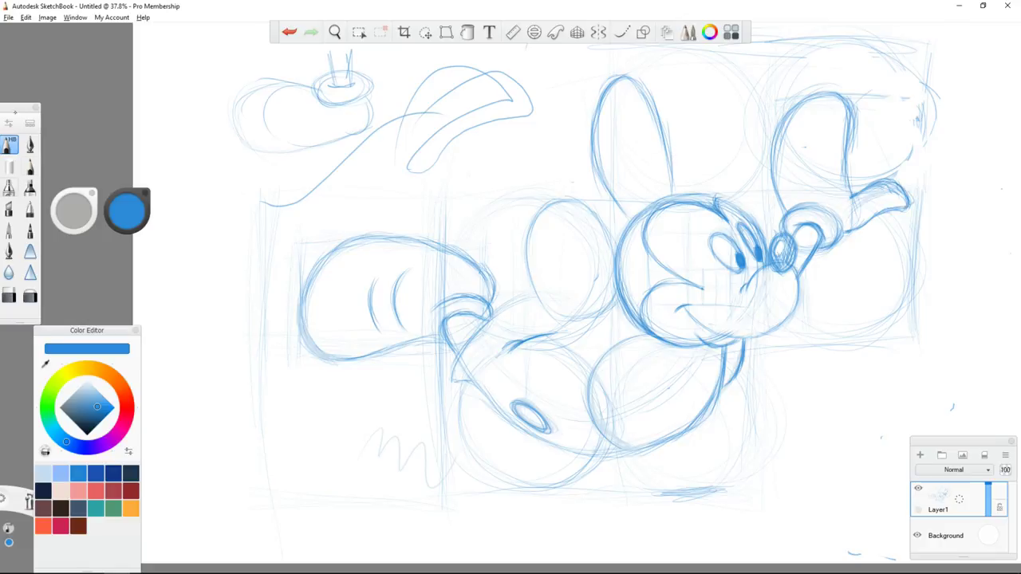
- Soften the raised hand's thumb lines with the soft eraser and redraw the thumb outline cleanly in pencil
click(29, 296)
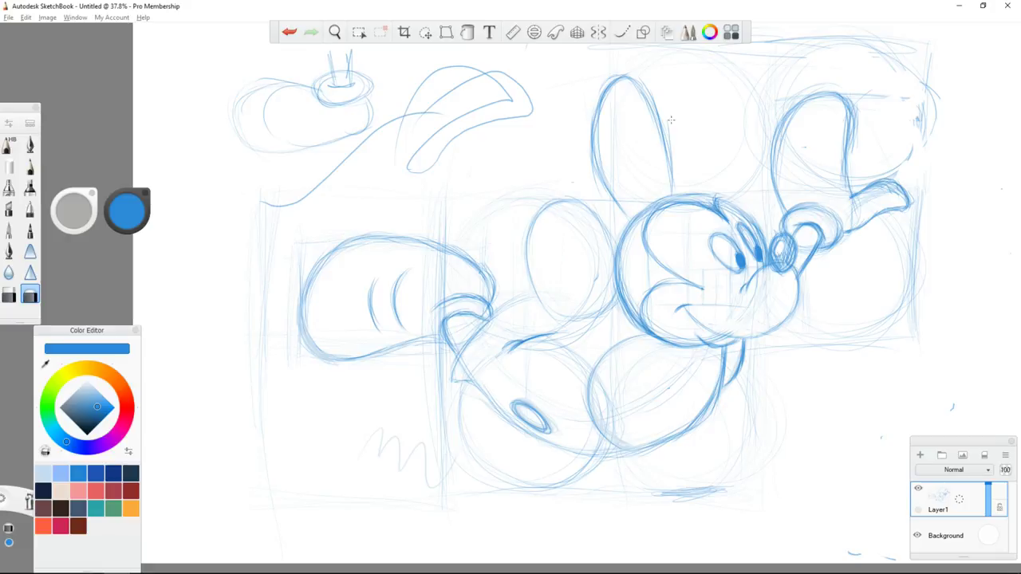
mouse_move(892, 180)
mouse_down()
mouse_move(882, 186)
mouse_move(904, 196)
mouse_move(904, 209)
mouse_move(874, 218)
mouse_up()
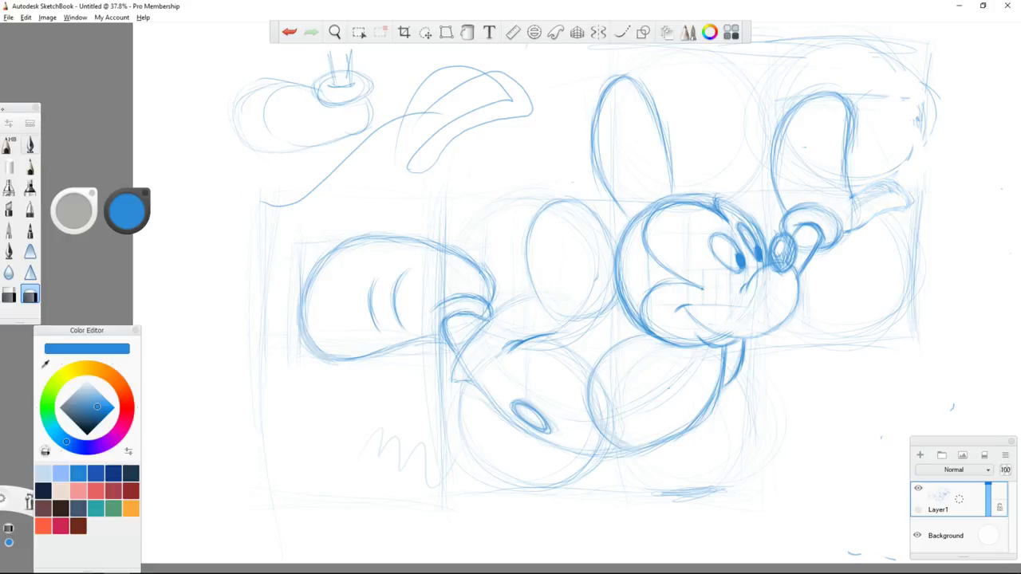
click(9, 145)
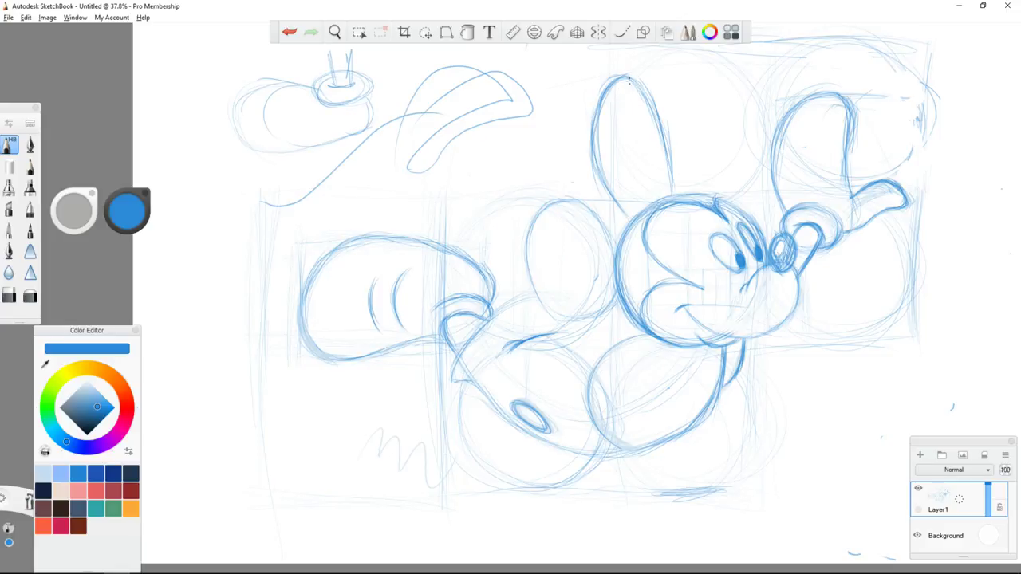
- Draw the inner contour of the finger nearest the thumb on the raised hand
drag(839, 105, 815, 163)
drag(821, 122, 814, 174)
- Sketch a side study of the hand's overlapping rounded fingers in the empty area below the raised hand
drag(779, 474, 847, 483)
mouse_move(842, 363)
mouse_down()
mouse_move(826, 392)
mouse_move(827, 440)
mouse_up()
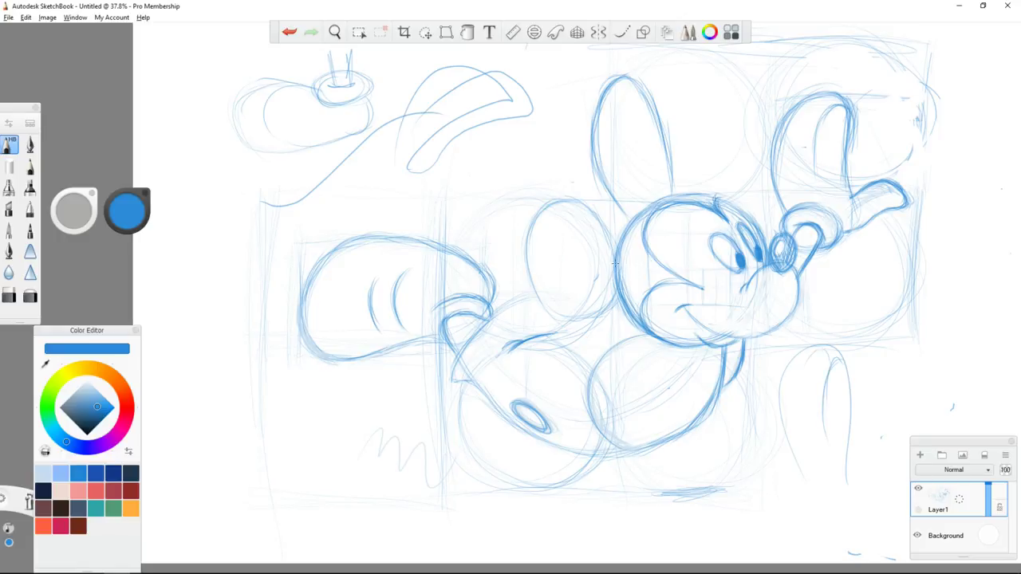
mouse_move(815, 347)
mouse_down()
mouse_move(801, 379)
mouse_move(800, 423)
mouse_up()
mouse_move(806, 378)
mouse_down()
mouse_move(830, 364)
mouse_move(791, 415)
mouse_move(789, 452)
mouse_up()
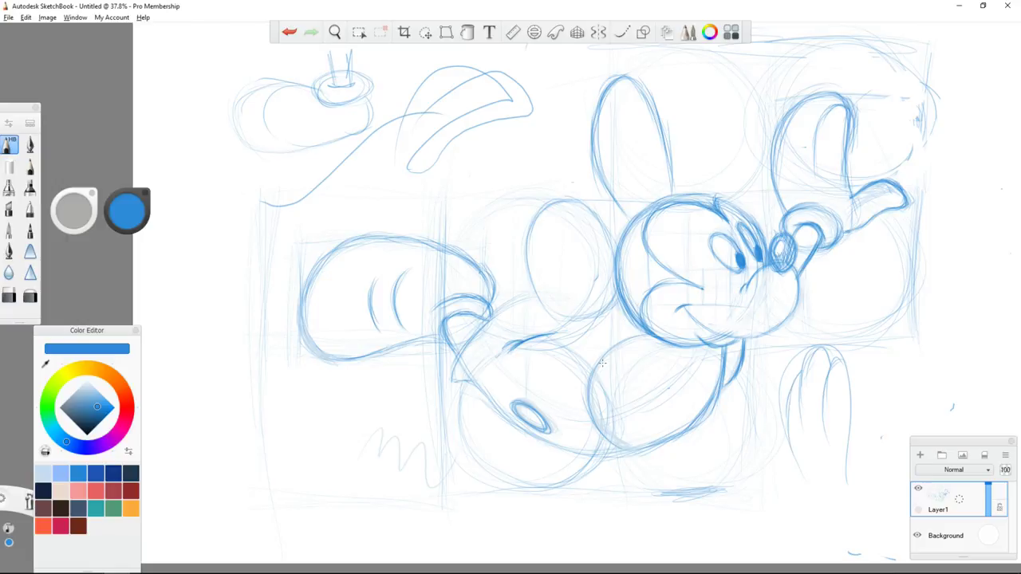
- Undo the finger study strokes below the raised hand
key(ctrl+z)
key(ctrl+z)
key(ctrl+z)
key(ctrl+z)
key(ctrl+z)
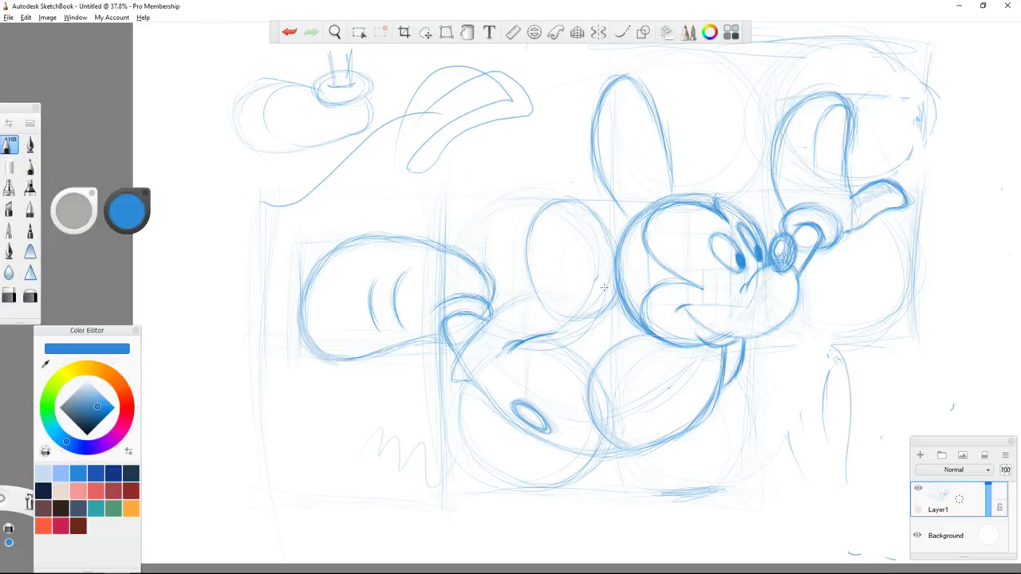
key(ctrl+z)
key(ctrl+z)
key(ctrl+z)
key(ctrl+z)
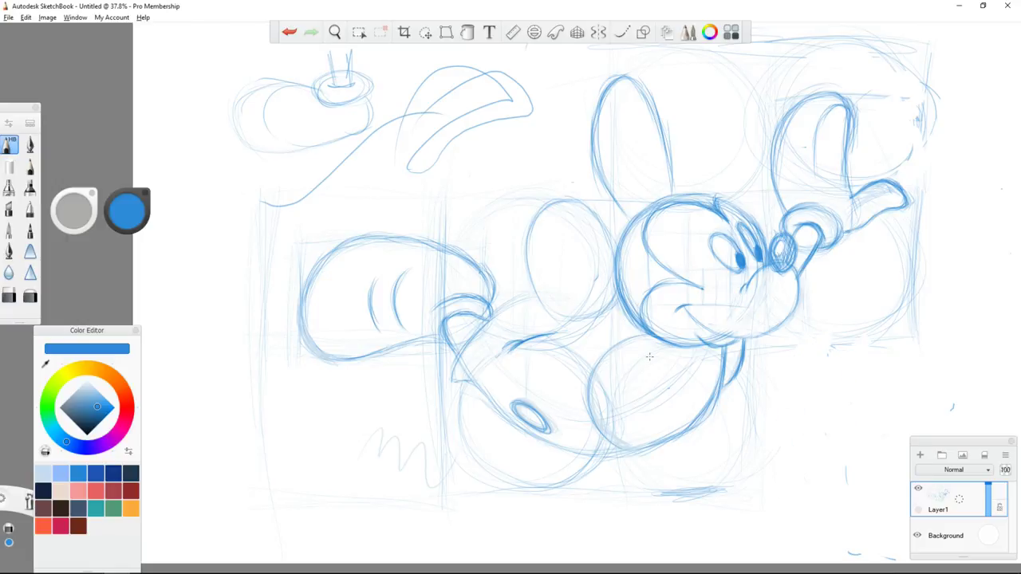
- Add another finger contour and short crease lines to the raised glove, with small horizontal marks beside the fingertips
key(super+a)
key(super+a)
mouse_move(829, 110)
mouse_down()
mouse_move(814, 174)
mouse_move(846, 105)
mouse_up()
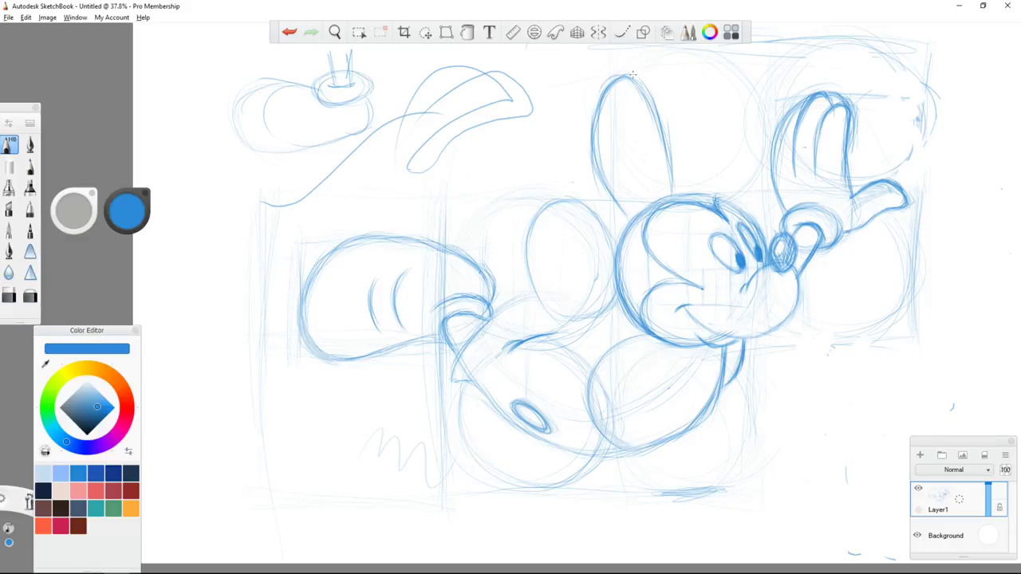
mouse_move(936, 81)
mouse_down()
mouse_move(953, 81)
mouse_move(937, 80)
mouse_move(931, 61)
mouse_up()
drag(885, 95, 903, 95)
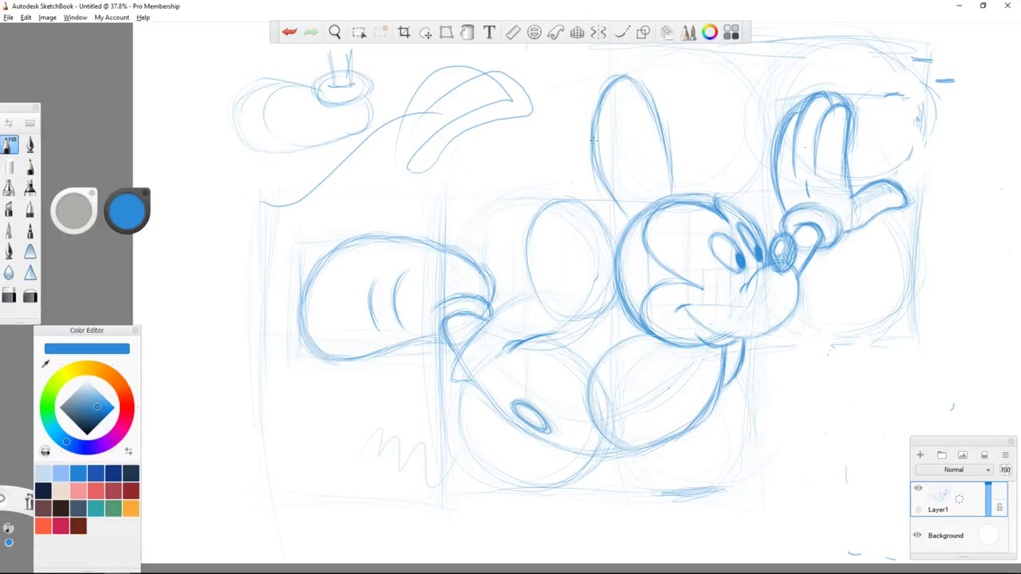
drag(793, 189, 820, 197)
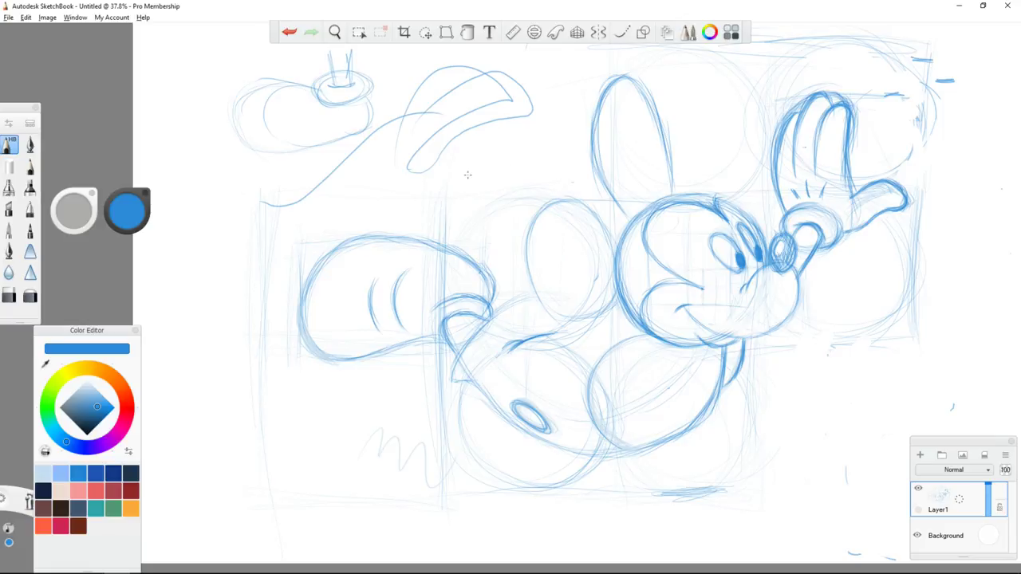
- Sketch goggle lens ellipses on top of the head and a bold horizontal line in the empty area below the raised hand
mouse_move(625, 237)
mouse_down()
mouse_move(683, 214)
mouse_move(612, 216)
mouse_move(684, 206)
mouse_up()
drag(632, 194, 662, 190)
drag(643, 241, 684, 216)
drag(636, 193, 662, 190)
drag(614, 234, 681, 219)
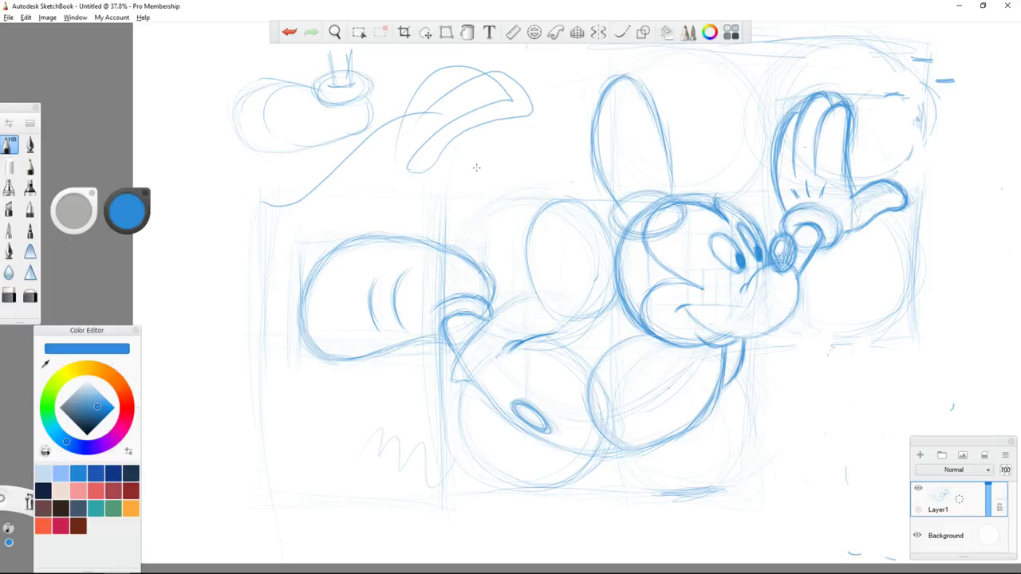
mouse_move(847, 378)
mouse_down()
mouse_move(936, 381)
mouse_move(871, 384)
mouse_up()
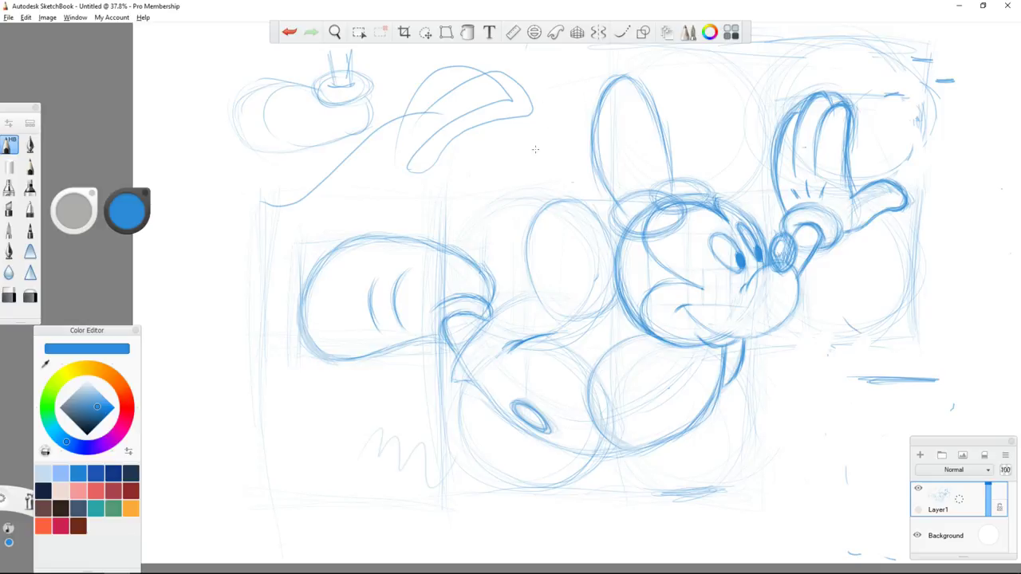
- Undo the far goggle lens ellipse on the head, stepping back and forth through the recent strokes
key(ctrl+z)
key(ctrl+z)
key(ctrl+z)
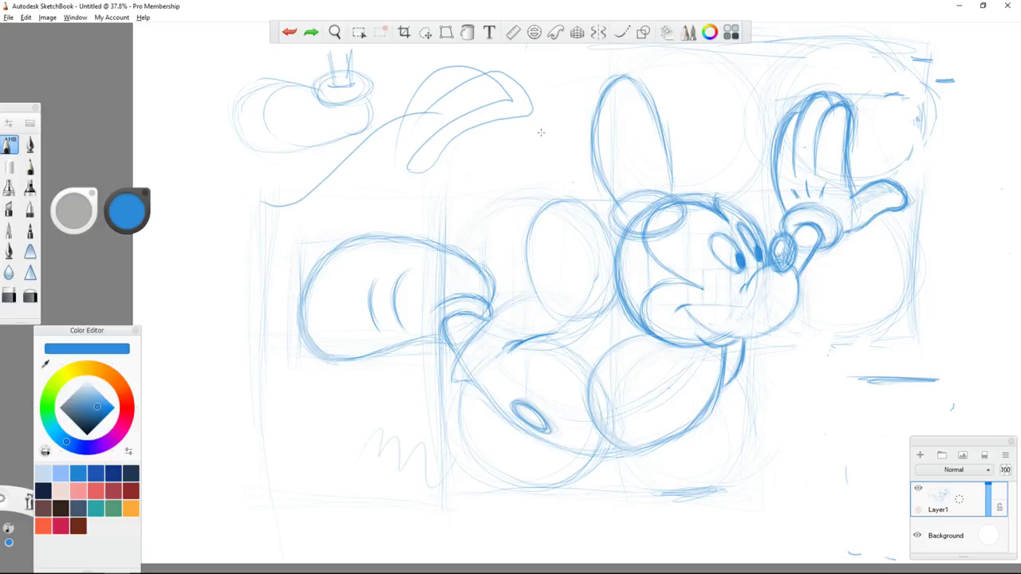
key(ctrl+z)
key(ctrl+z)
key(ctrl+z)
key(ctrl+y)
key(ctrl+z)
key(ctrl+y)
- Redraw both goggle lenses on the head with bolder ellipses and undo the near lens's inner ellipse
mouse_move(684, 177)
mouse_down()
mouse_move(726, 190)
mouse_move(705, 205)
mouse_move(667, 201)
mouse_move(723, 190)
mouse_move(610, 233)
mouse_up()
mouse_move(684, 210)
mouse_down()
mouse_move(650, 191)
mouse_move(648, 231)
mouse_move(678, 200)
mouse_move(670, 205)
mouse_move(696, 210)
mouse_move(714, 180)
mouse_up()
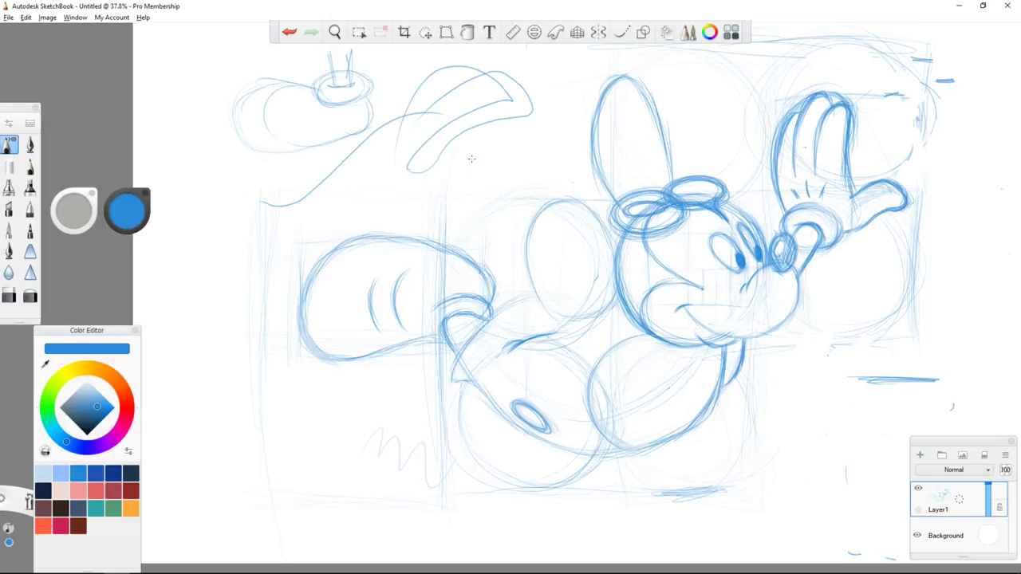
key(ctrl+z)
- Draw an oval goggle lens study above the near ear, with a smaller ellipse near its top and a connecting curve
mouse_move(506, 151)
mouse_down()
mouse_move(465, 199)
mouse_move(447, 188)
mouse_move(507, 149)
mouse_move(477, 164)
mouse_up()
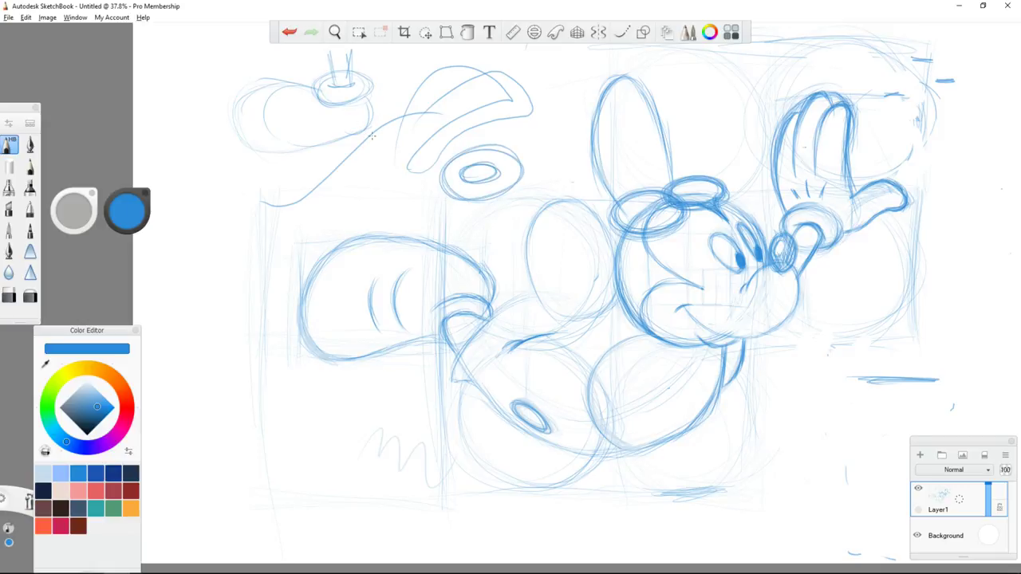
key(ctrl+z)
mouse_move(494, 161)
mouse_down()
mouse_move(460, 169)
mouse_move(495, 166)
mouse_move(474, 197)
mouse_up()
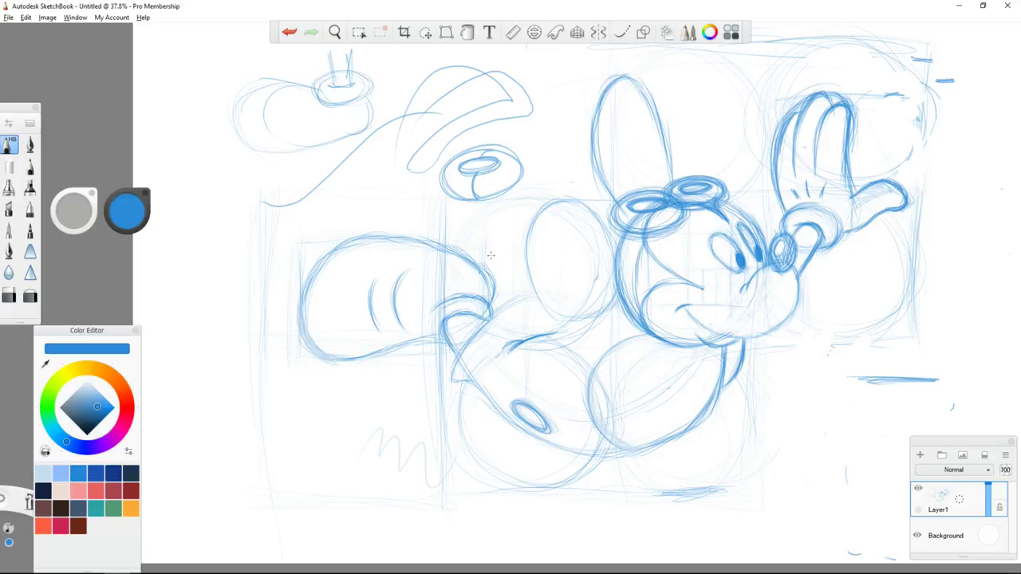
- Darken the curved band at the back of the head and hatch the upright far ear with vertical strokes
mouse_move(644, 246)
mouse_down()
mouse_move(636, 284)
mouse_move(644, 321)
mouse_up()
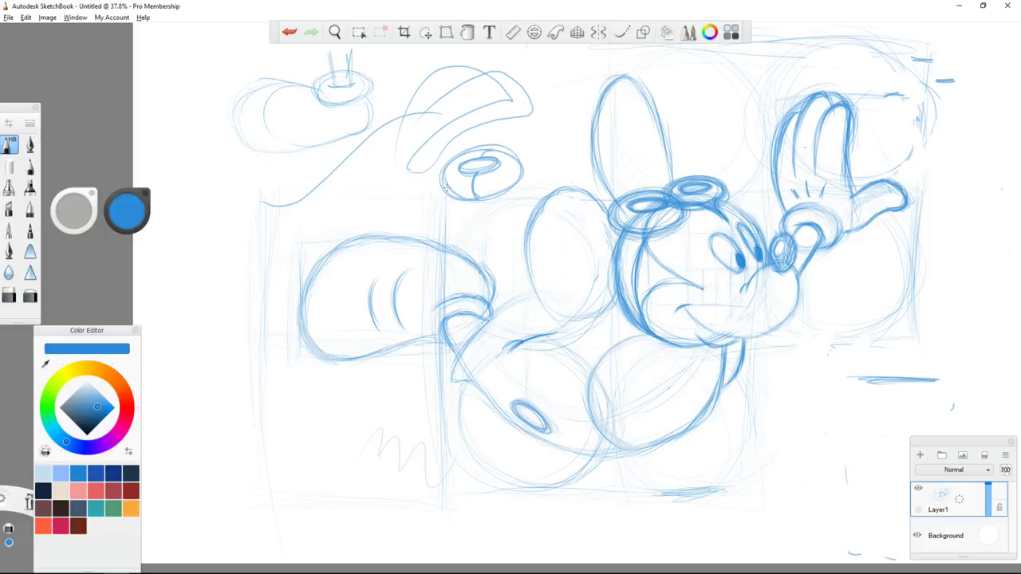
mouse_move(611, 87)
mouse_down()
mouse_move(606, 172)
mouse_move(622, 197)
mouse_move(626, 188)
mouse_up()
drag(639, 141, 638, 177)
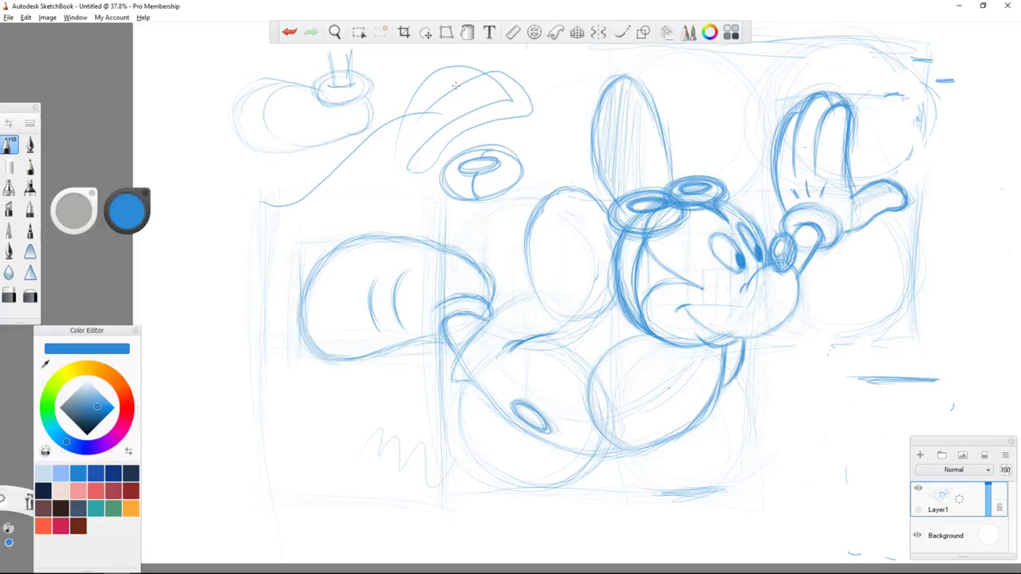
drag(651, 112, 647, 183)
mouse_move(658, 136)
mouse_down()
mouse_move(651, 189)
mouse_move(663, 176)
mouse_up()
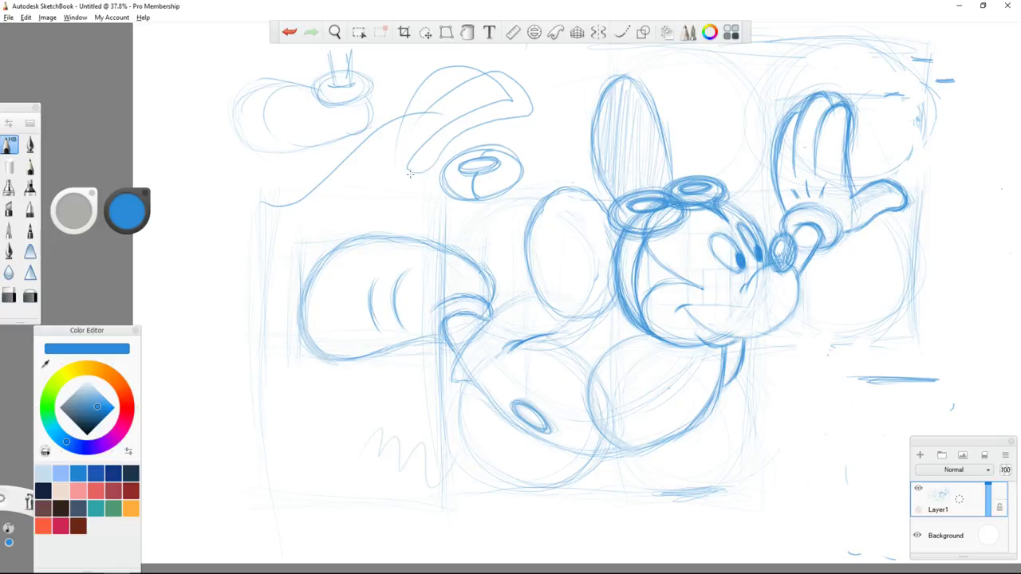
- Hatch the near ear with vertical strokes across its full width
mouse_move(561, 199)
mouse_down()
mouse_move(559, 287)
mouse_move(563, 258)
mouse_up()
mouse_move(568, 198)
mouse_down()
mouse_move(569, 254)
mouse_move(573, 219)
mouse_up()
drag(577, 193, 587, 312)
drag(592, 193, 598, 306)
mouse_move(611, 225)
mouse_down()
mouse_move(611, 296)
mouse_move(583, 287)
mouse_up()
drag(594, 247, 594, 298)
drag(557, 196, 558, 294)
drag(556, 220, 556, 297)
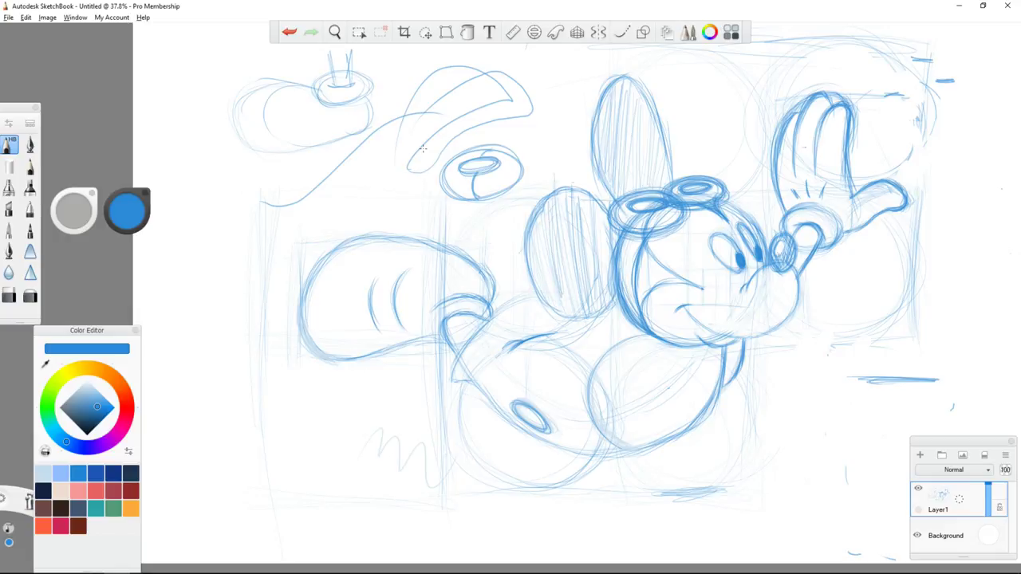
- Cross-hatch the near ear with diagonal strokes over the vertical hatching
drag(572, 195, 528, 255)
drag(558, 217, 531, 266)
drag(594, 196, 531, 270)
mouse_move(590, 208)
mouse_down()
mouse_move(539, 280)
mouse_move(545, 293)
mouse_up()
drag(606, 220, 555, 279)
drag(609, 237, 558, 309)
drag(614, 241, 571, 306)
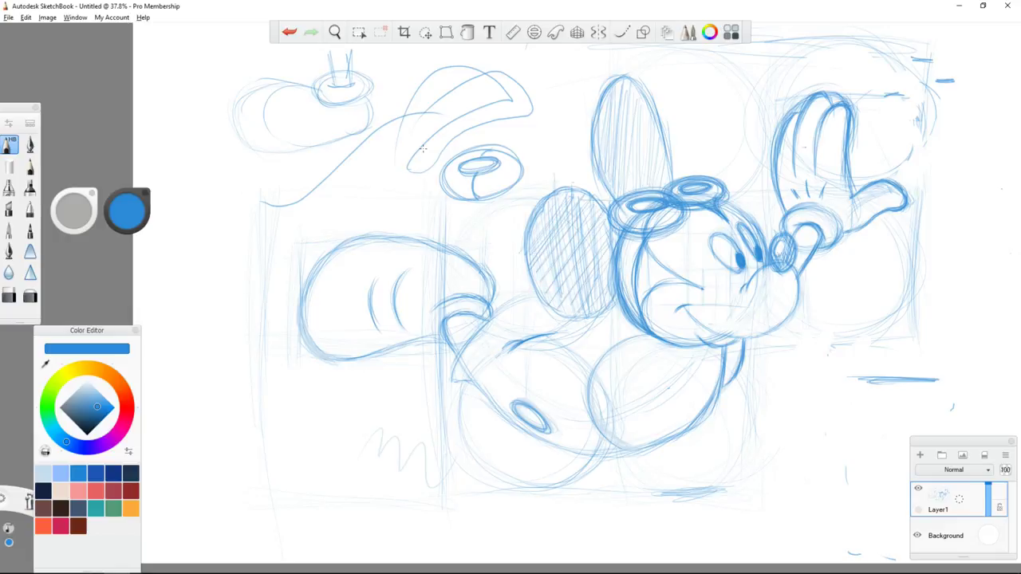
drag(610, 277, 585, 315)
- Add diagonal hatching to the upright far ear and to the dark area of the head behind the face
drag(636, 95, 598, 165)
mouse_move(658, 129)
mouse_down()
mouse_move(610, 190)
mouse_move(629, 189)
mouse_up()
drag(656, 264, 639, 291)
drag(667, 271, 649, 298)
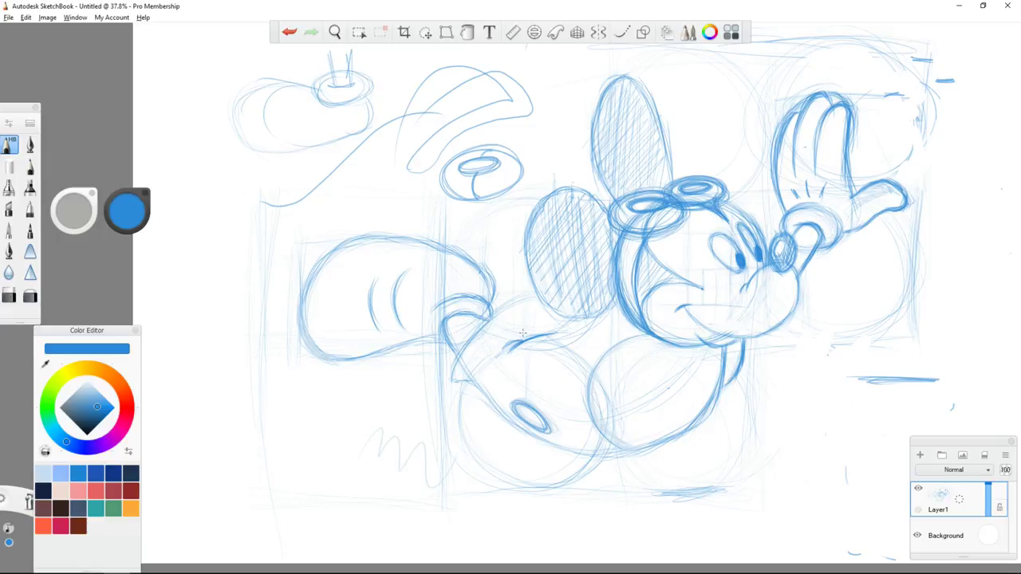
- Lighten the near ear's hatching with the eraser and return to the blue pencil
click(30, 296)
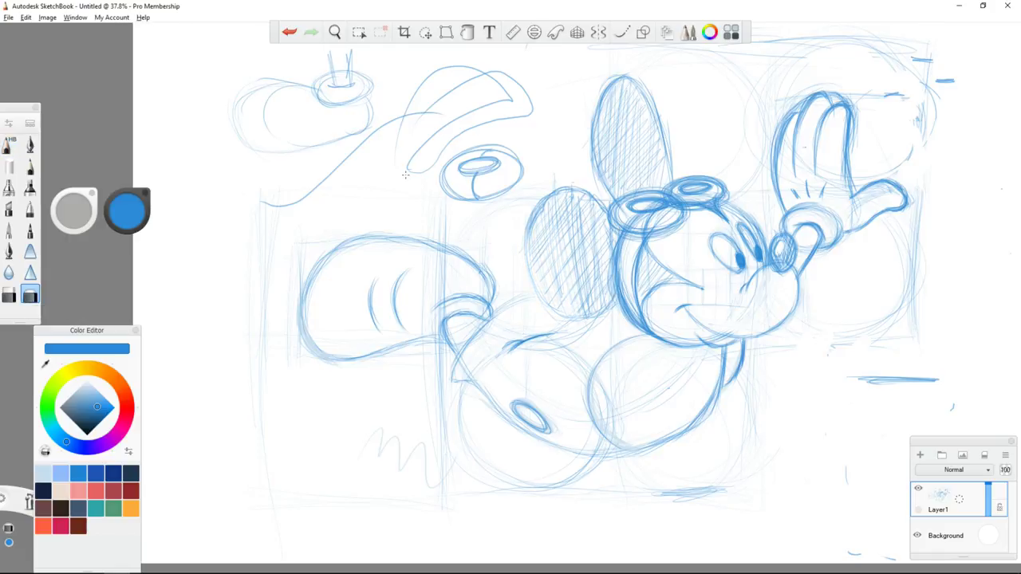
mouse_move(598, 313)
mouse_down()
mouse_move(611, 270)
mouse_move(623, 313)
mouse_up()
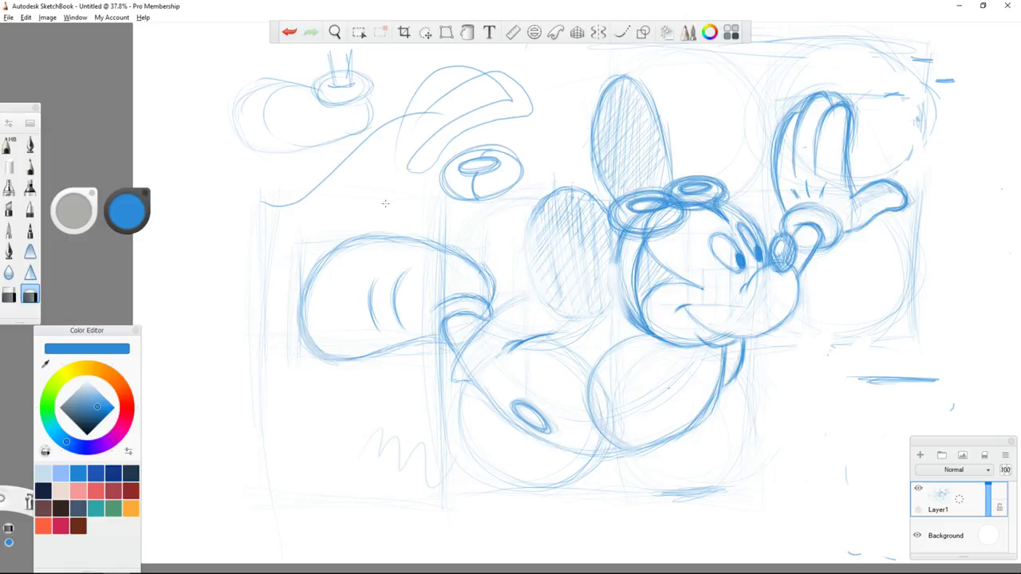
click(9, 144)
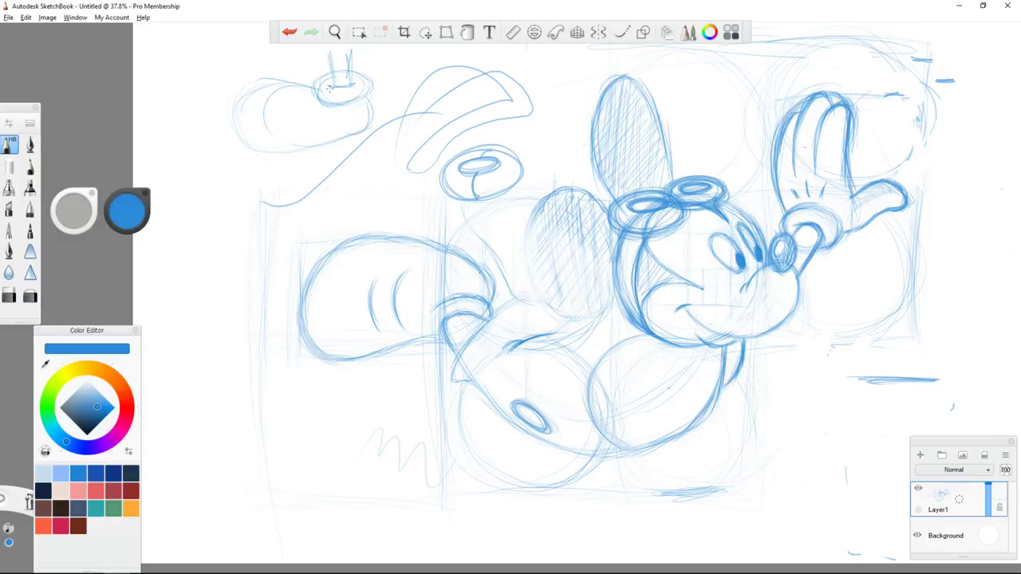
- Remove the small round study with the inner oval above the near ear
key(ctrl+z)
key(ctrl+z)
key(ctrl+z)
key(ctrl+z)
key(ctrl+z)
key(ctrl+z)
key(ctrl+z)
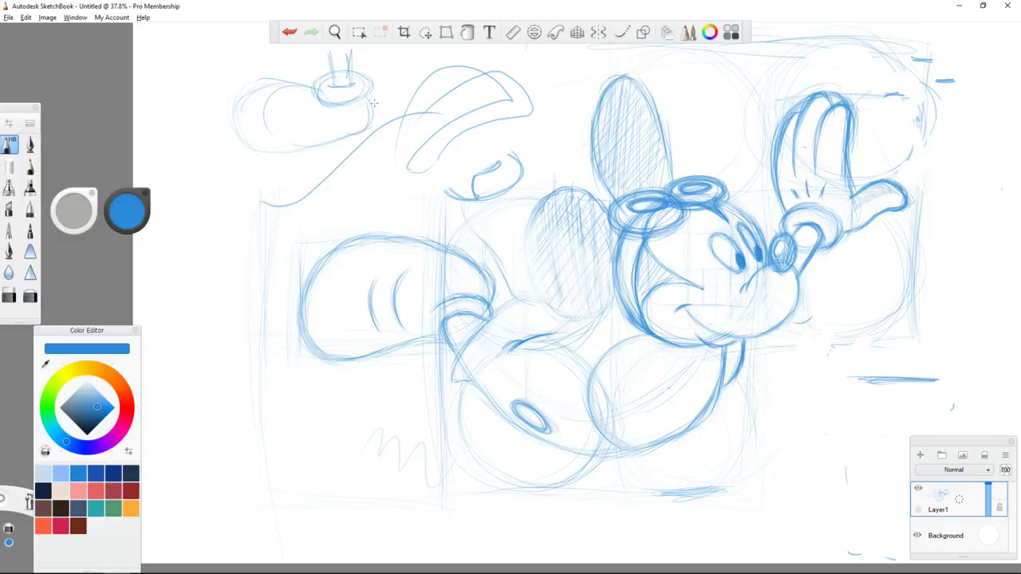
key(ctrl+z)
key(ctrl+z)
key(ctrl+z)
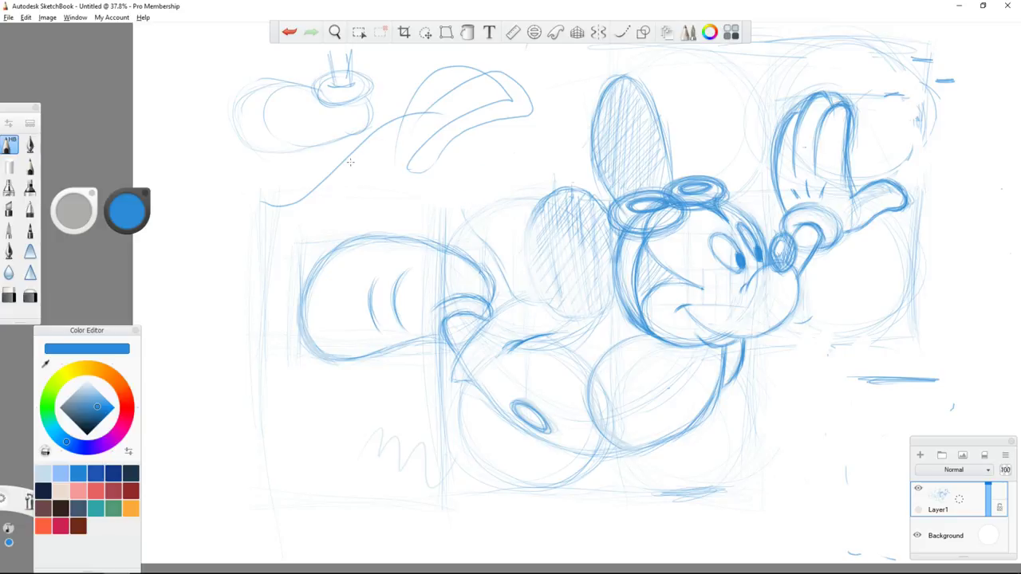
key(ctrl+y)
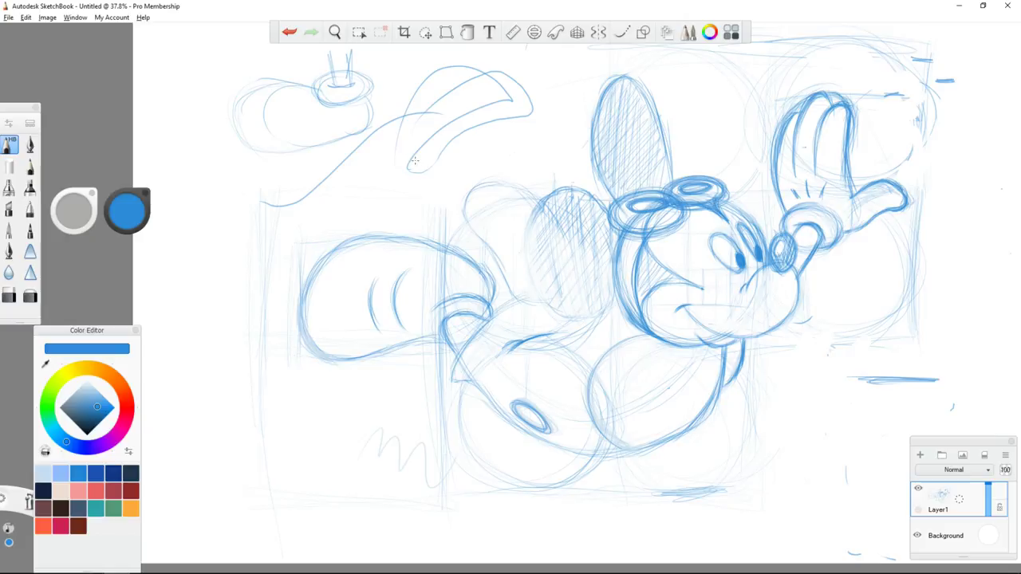
- Sketch a loose mitten-shaped study beside the shoe and rough in the second hand's outline over the near ear
drag(414, 162, 454, 150)
mouse_move(188, 241)
mouse_down()
mouse_move(190, 301)
mouse_move(221, 394)
mouse_up()
drag(296, 353, 279, 398)
mouse_move(185, 236)
mouse_down()
mouse_move(217, 236)
mouse_move(294, 360)
mouse_up()
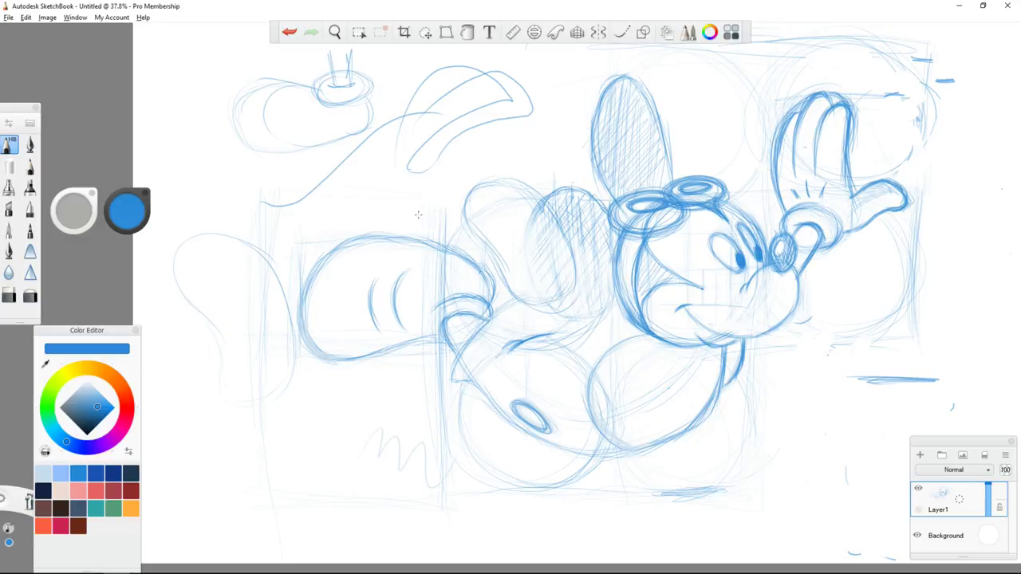
mouse_move(552, 307)
mouse_down()
mouse_move(578, 264)
mouse_move(535, 186)
mouse_up()
drag(575, 261, 548, 200)
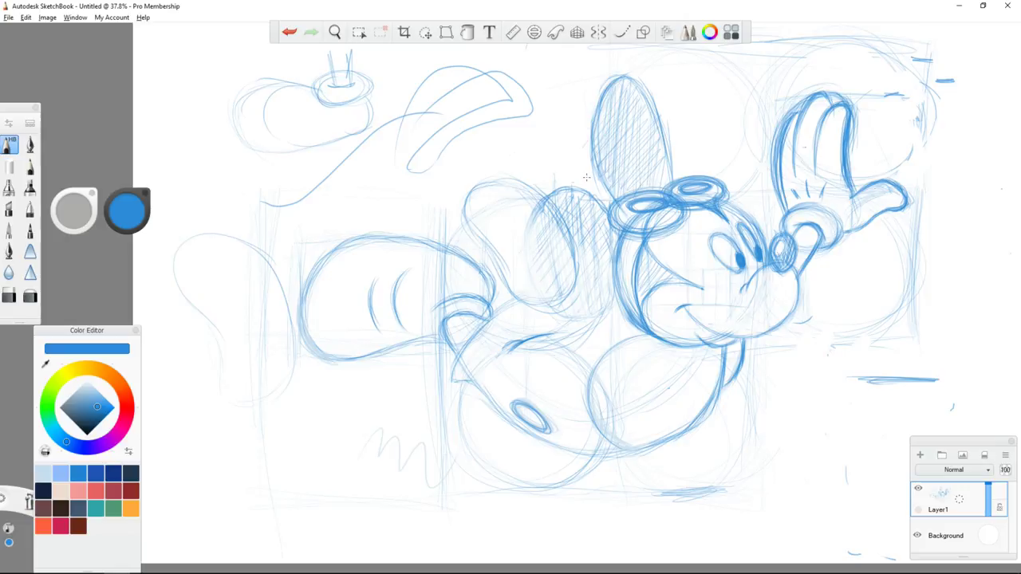
- Refine the raised hand's sides and define the second gloved hand's fingers, clearing stray lines from its palm
mouse_move(780, 102)
mouse_down()
mouse_move(765, 161)
mouse_move(772, 180)
mouse_up()
drag(775, 128, 768, 193)
drag(771, 158, 772, 199)
mouse_move(864, 106)
mouse_down()
mouse_move(850, 164)
mouse_move(857, 187)
mouse_up()
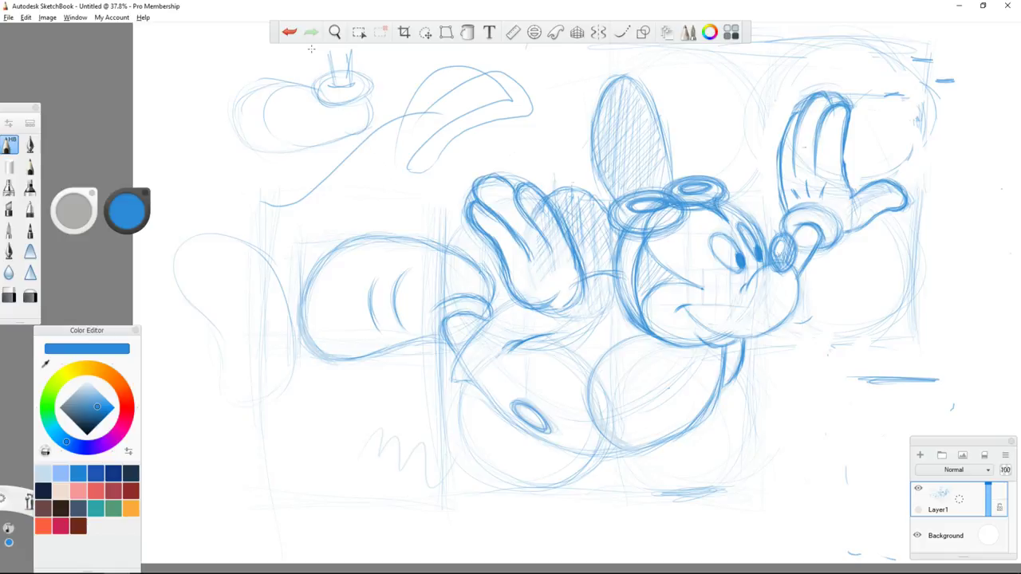
mouse_move(545, 252)
mouse_down()
mouse_move(536, 263)
mouse_move(530, 246)
mouse_up()
key(e)
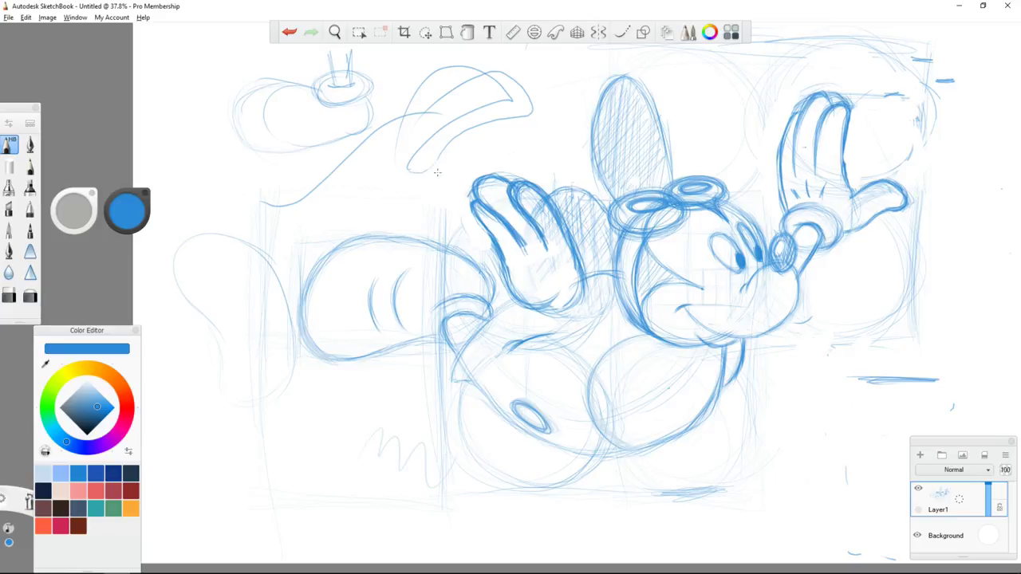
- Sketch a loose finger-and-thumb study beside the small shoe study and add short radiating strokes at that study's ankle opening
mouse_move(190, 185)
mouse_down()
mouse_move(159, 93)
mouse_move(234, 188)
mouse_up()
mouse_move(276, 144)
mouse_down()
mouse_move(266, 169)
mouse_move(231, 179)
mouse_move(212, 167)
mouse_up()
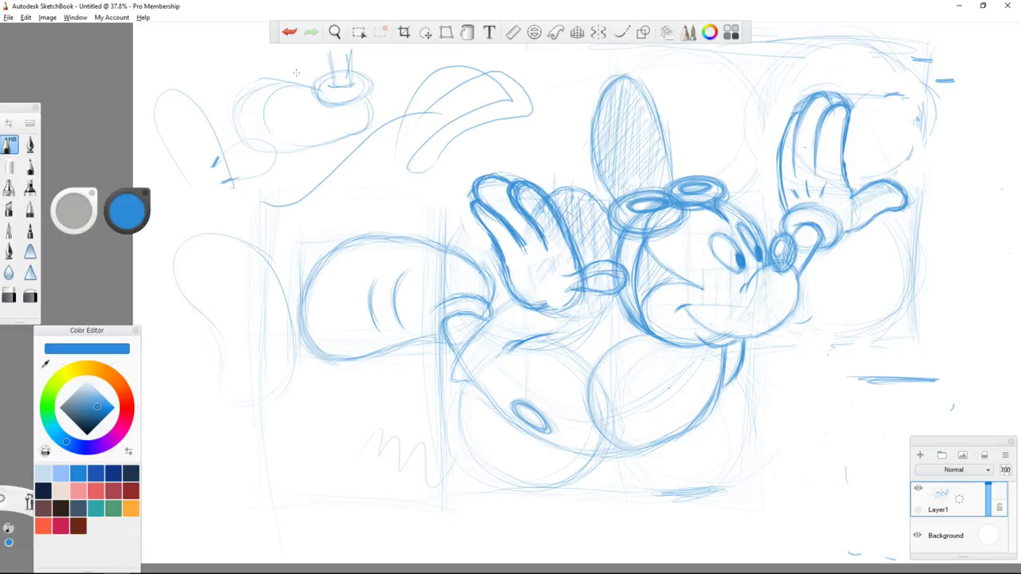
drag(386, 54, 357, 84)
drag(375, 72, 354, 83)
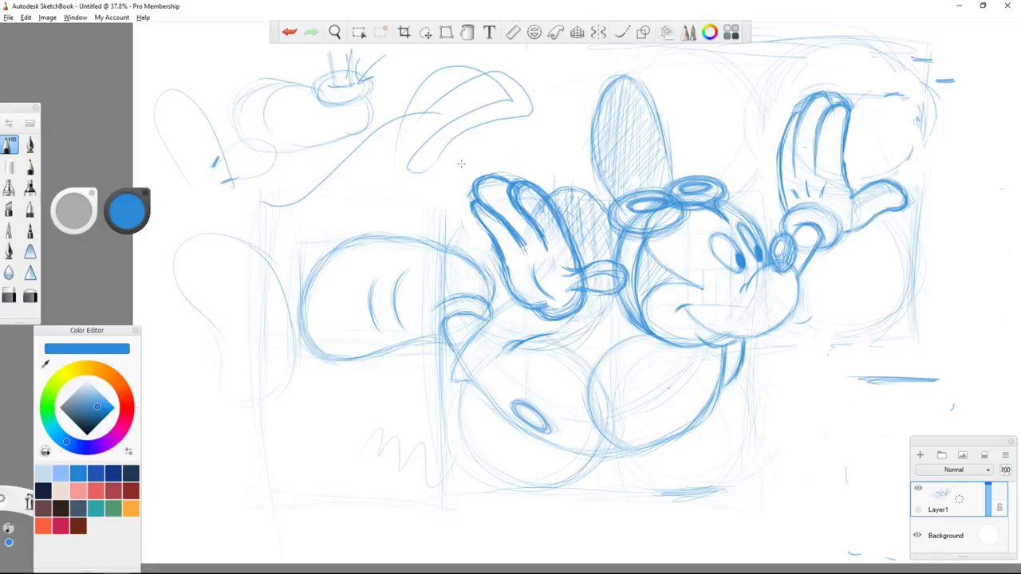
- Clean the construction lines out of the second hand's thumb, leaving a single clear outline
mouse_move(587, 282)
mouse_down()
mouse_move(563, 275)
mouse_move(620, 279)
mouse_up()
key(ctrl+z)
key(ctrl+z)
key(ctrl+z)
key(ctrl+z)
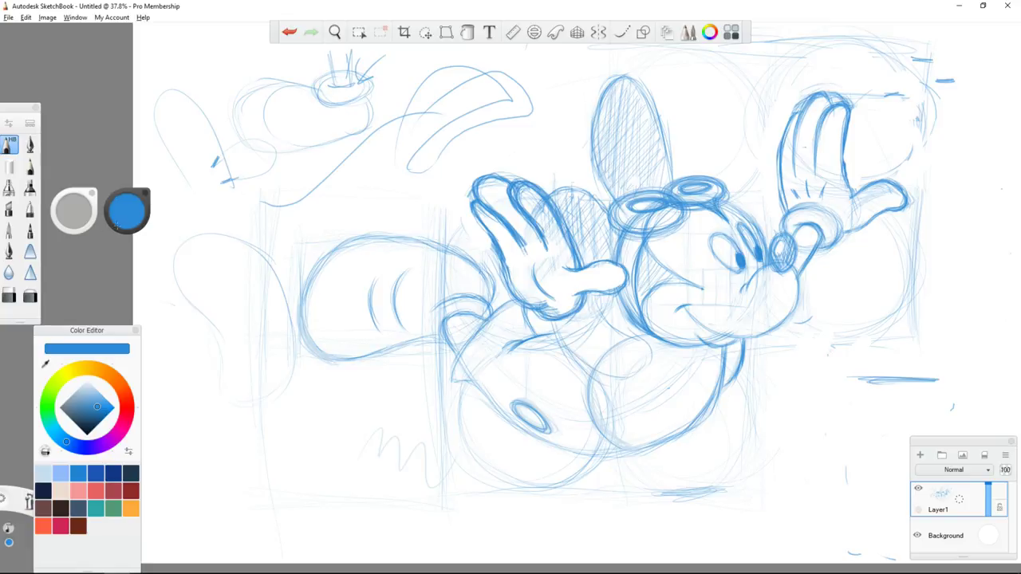
- Try a long curved loop study beneath the mitten shape and undo it
mouse_move(174, 306)
mouse_down()
mouse_move(364, 391)
mouse_move(216, 247)
mouse_up()
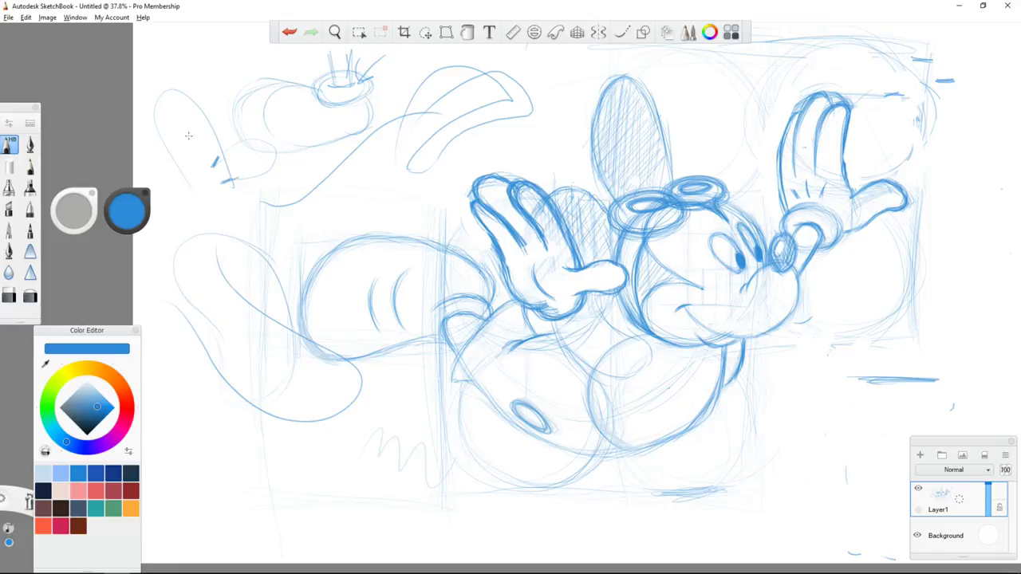
key(ctrl+z)
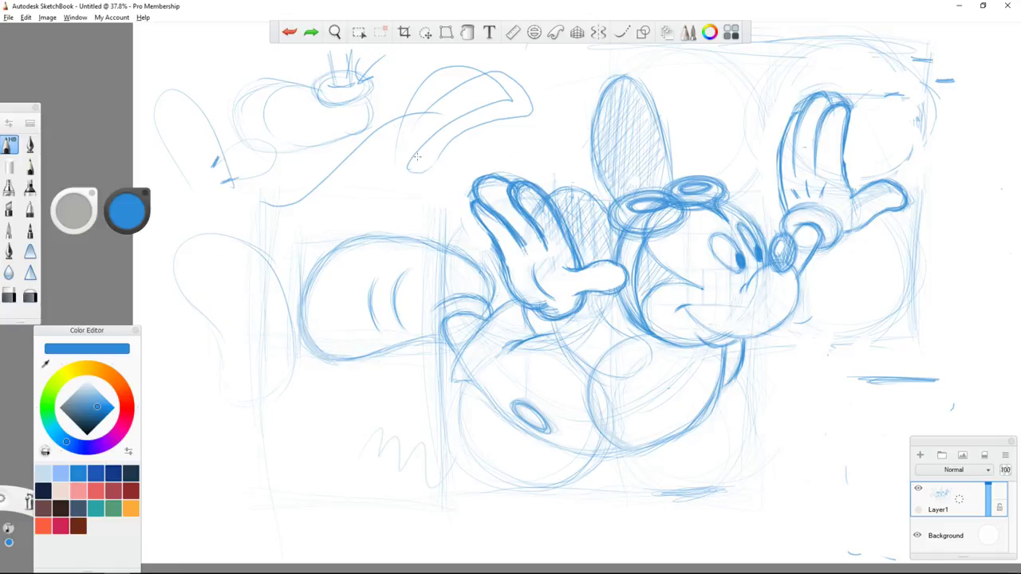
- Draw the second glove's curved, rolled cuff below the palm, erasing stray lines and darkening its outer edge
drag(439, 230, 438, 228)
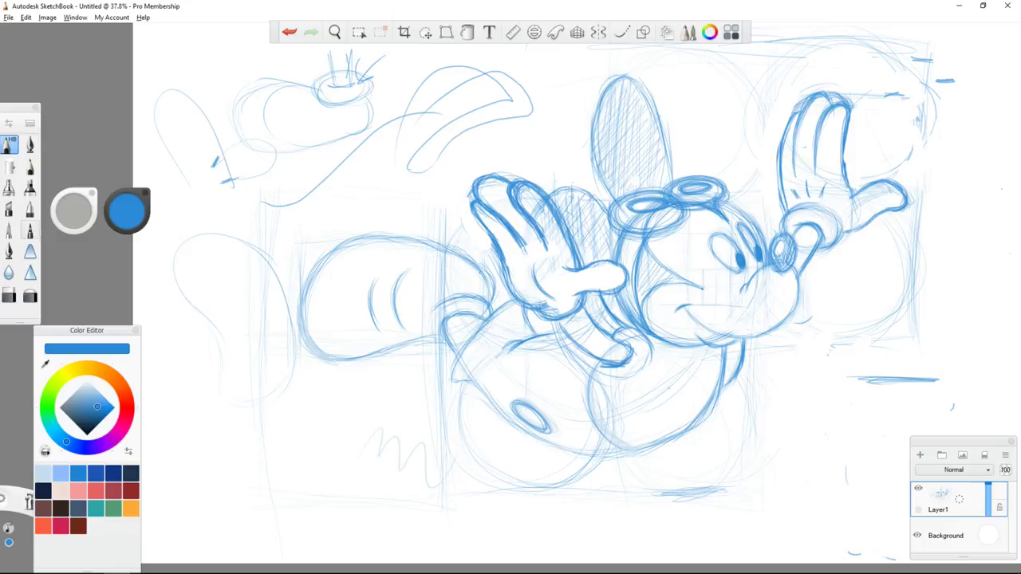
click(30, 296)
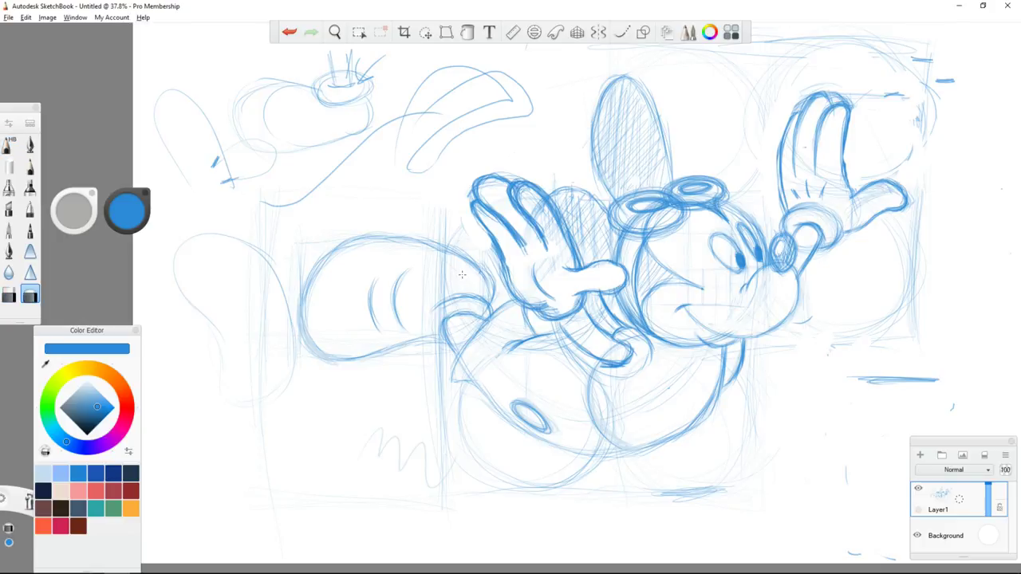
key(e)
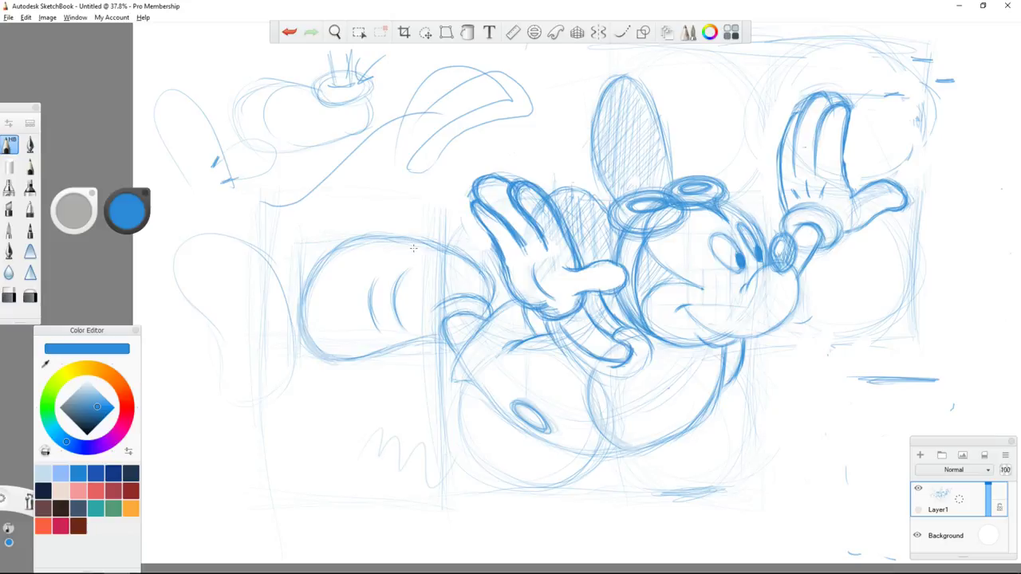
drag(570, 362, 616, 380)
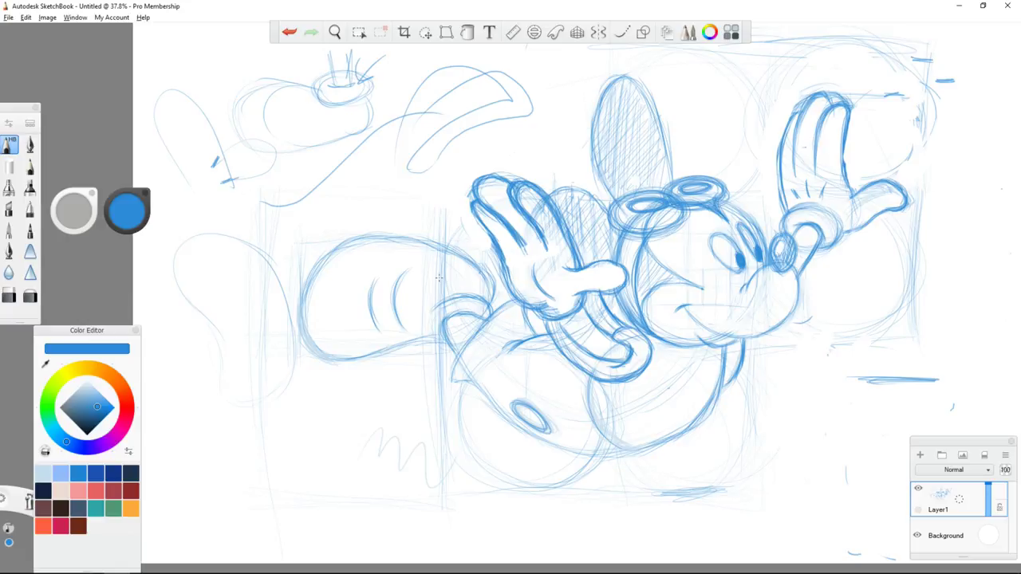
- Erase the curved, banana-shaped study above the second hand
key(space)
mouse_move(566, 290)
mouse_down()
mouse_move(546, 313)
mouse_move(561, 380)
mouse_up()
scroll(546, 313, down, 2)
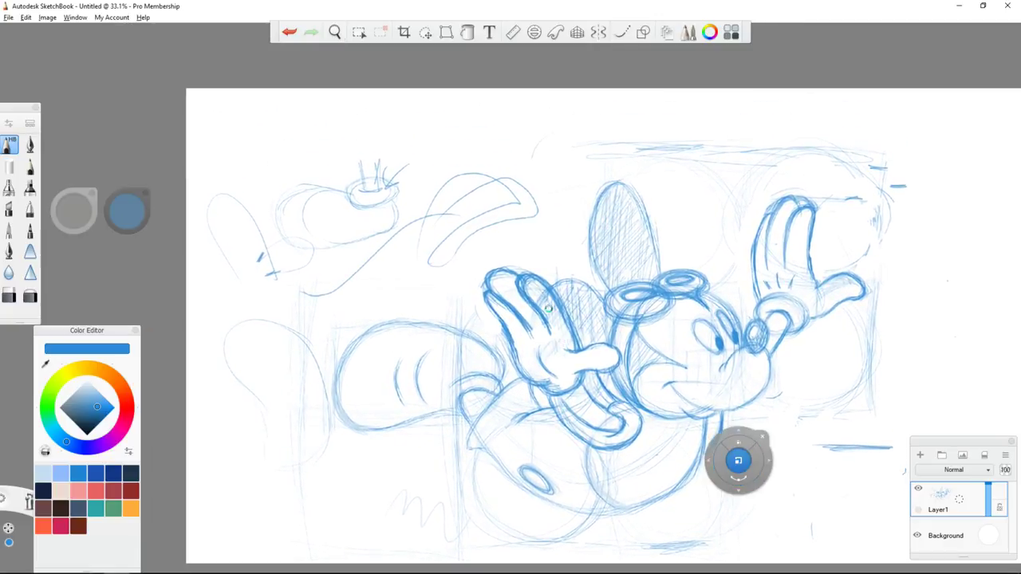
key(Escape)
mouse_move(445, 210)
mouse_down()
mouse_move(427, 232)
mouse_move(415, 222)
mouse_move(464, 174)
mouse_move(435, 255)
mouse_move(491, 181)
mouse_up()
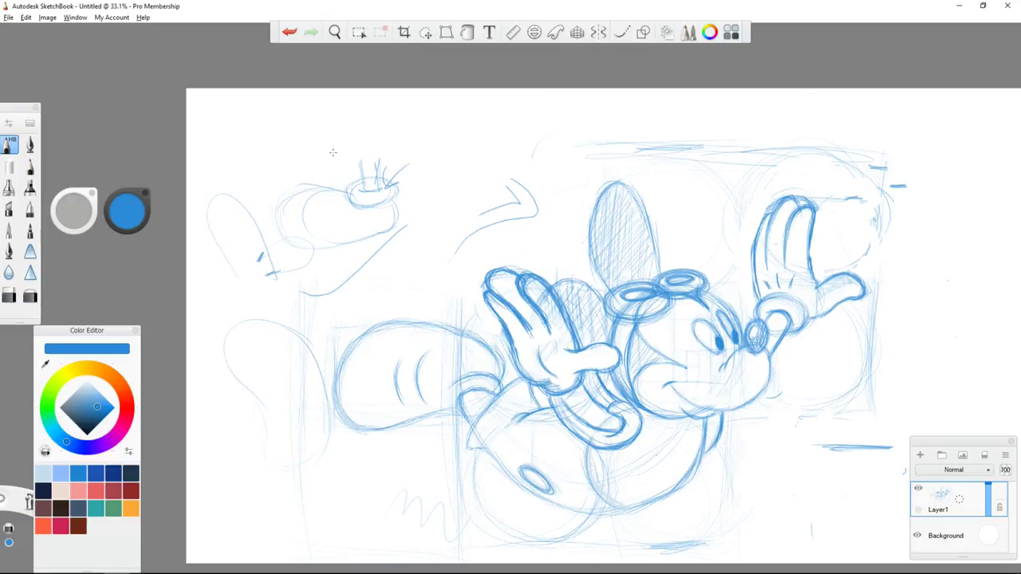
mouse_move(457, 254)
mouse_down()
mouse_move(509, 205)
mouse_move(531, 198)
mouse_move(529, 216)
mouse_up()
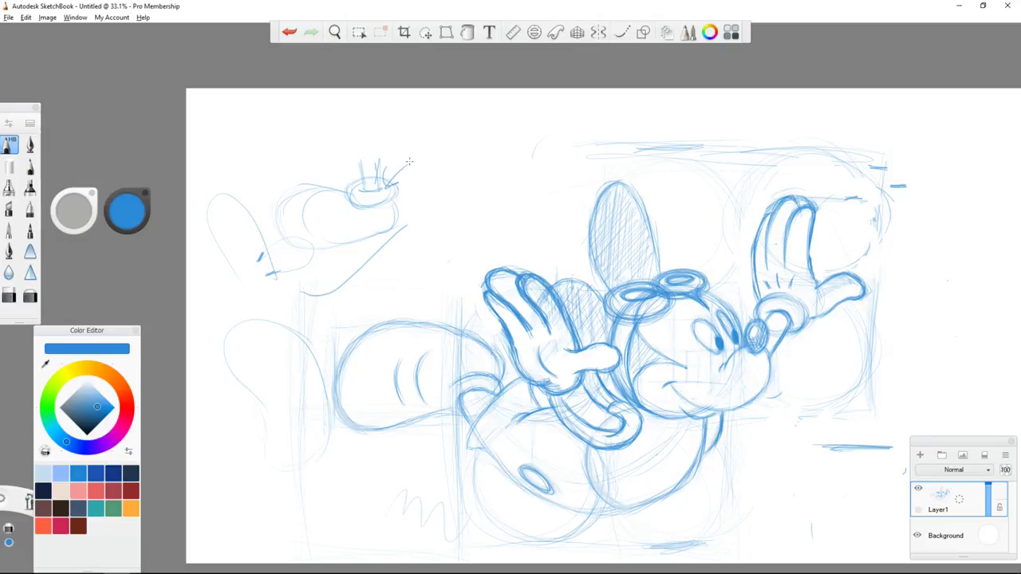
- Sketch a long S-curved tail rising from behind the second hand toward the canvas's upper edge
key(v)
drag(562, 397, 563, 422)
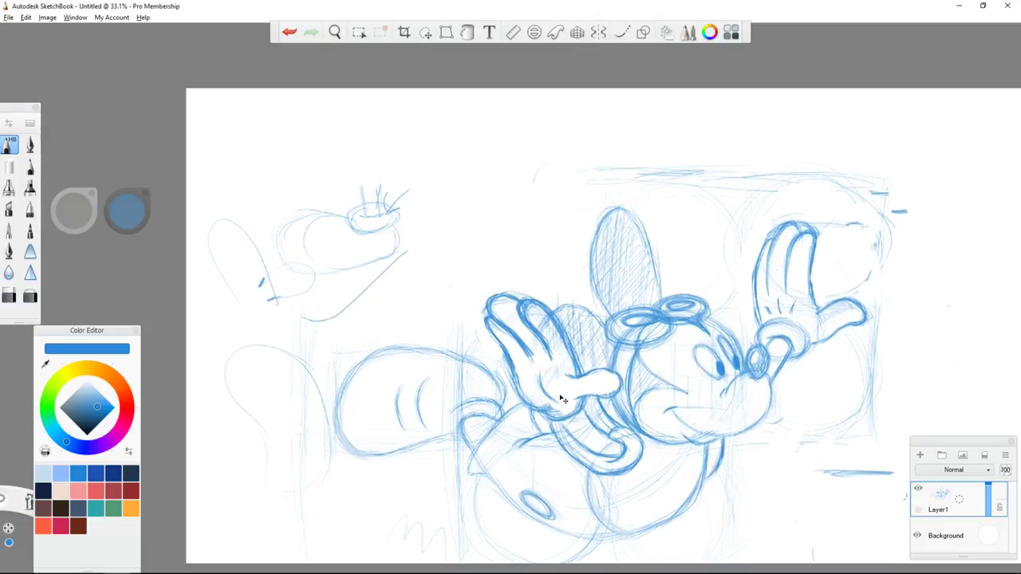
scroll(561, 399, up, 1)
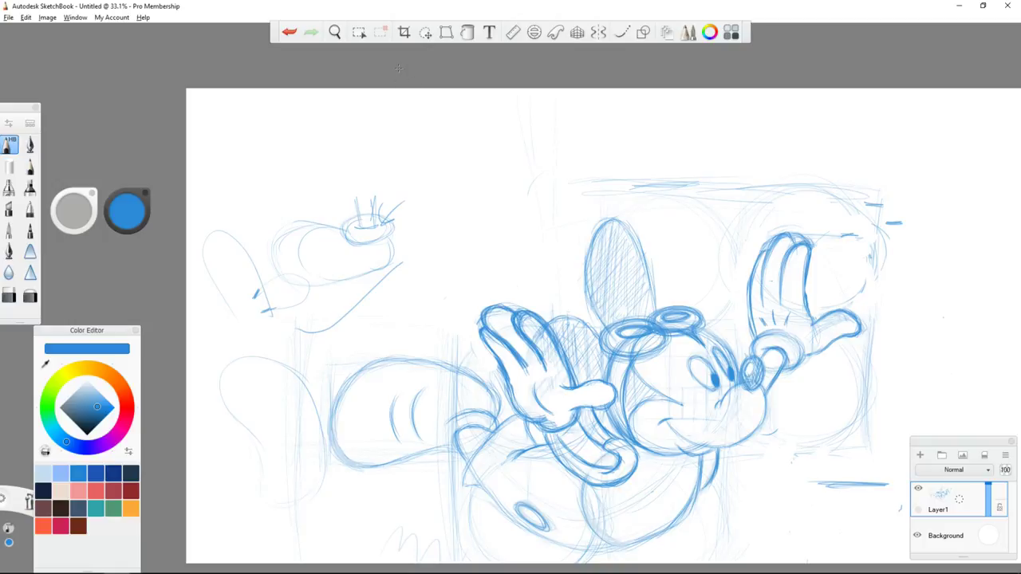
drag(526, 99, 547, 254)
drag(529, 143, 547, 260)
drag(538, 180, 559, 305)
mouse_move(524, 105)
mouse_down()
mouse_move(514, 160)
mouse_move(535, 206)
mouse_up()
drag(518, 169, 561, 302)
drag(552, 261, 566, 320)
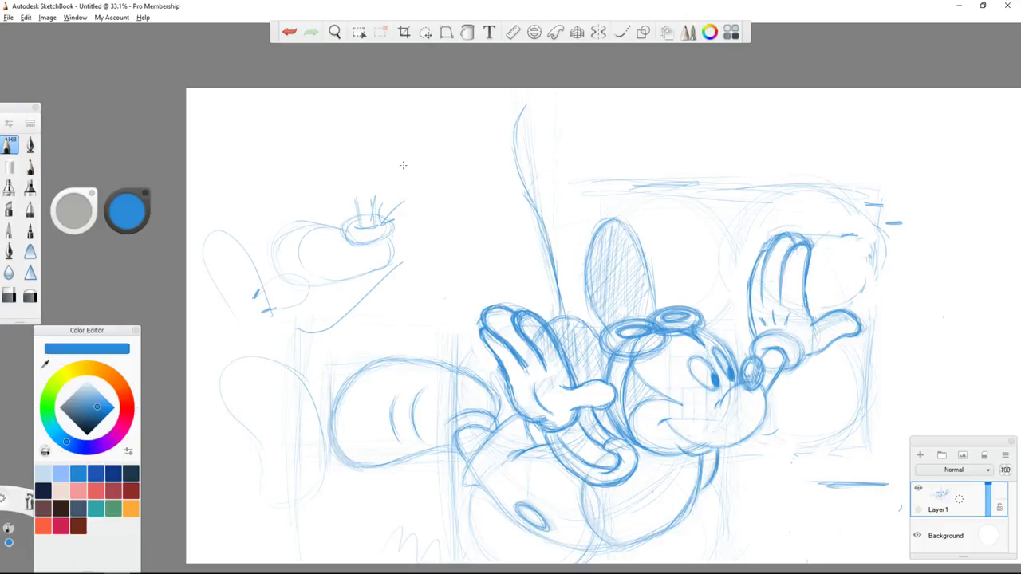
- Extend the tail's hooked tip and darken its curve with repeated strokes
mouse_move(548, 244)
mouse_down()
mouse_move(525, 192)
mouse_move(516, 120)
mouse_move(526, 93)
mouse_up()
drag(513, 144, 517, 116)
drag(517, 161, 524, 99)
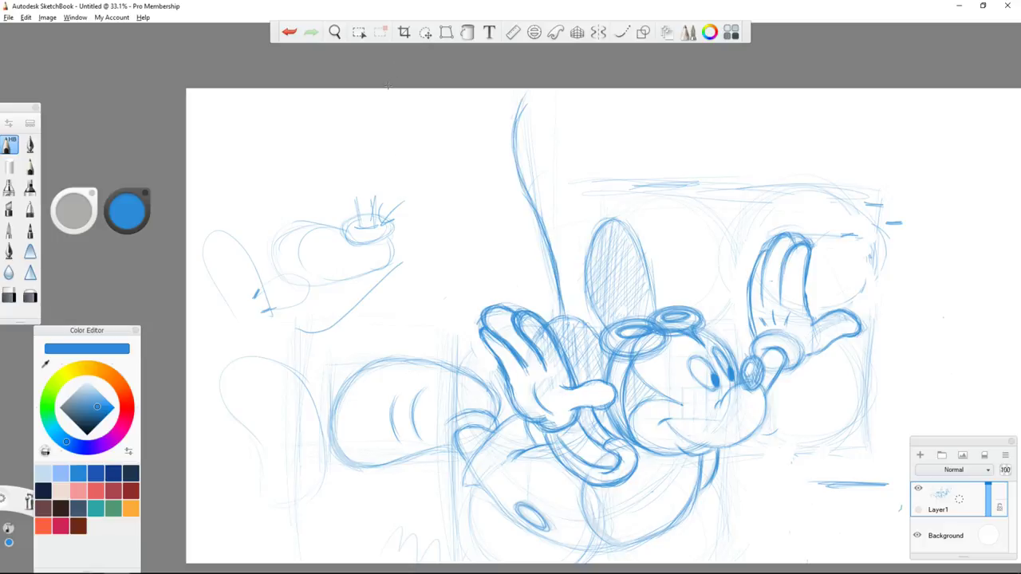
drag(539, 208, 511, 122)
drag(558, 255, 545, 225)
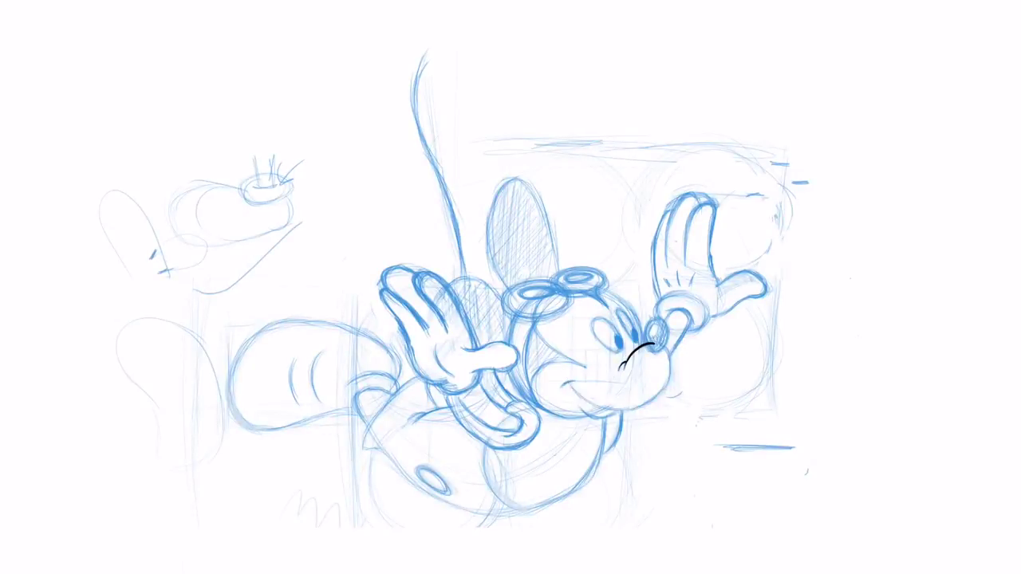
- Ink the muzzle, smile, nose and raised glove in black, along with the second hand's first finger and palm crease
drag(565, 378, 670, 360)
mouse_move(655, 321)
mouse_down()
mouse_move(652, 341)
mouse_move(707, 319)
mouse_move(674, 317)
mouse_up()
drag(678, 271, 680, 286)
drag(666, 276, 673, 285)
drag(693, 274, 690, 285)
drag(665, 321, 670, 352)
drag(666, 267, 701, 212)
drag(422, 281, 428, 331)
drag(465, 349, 477, 371)
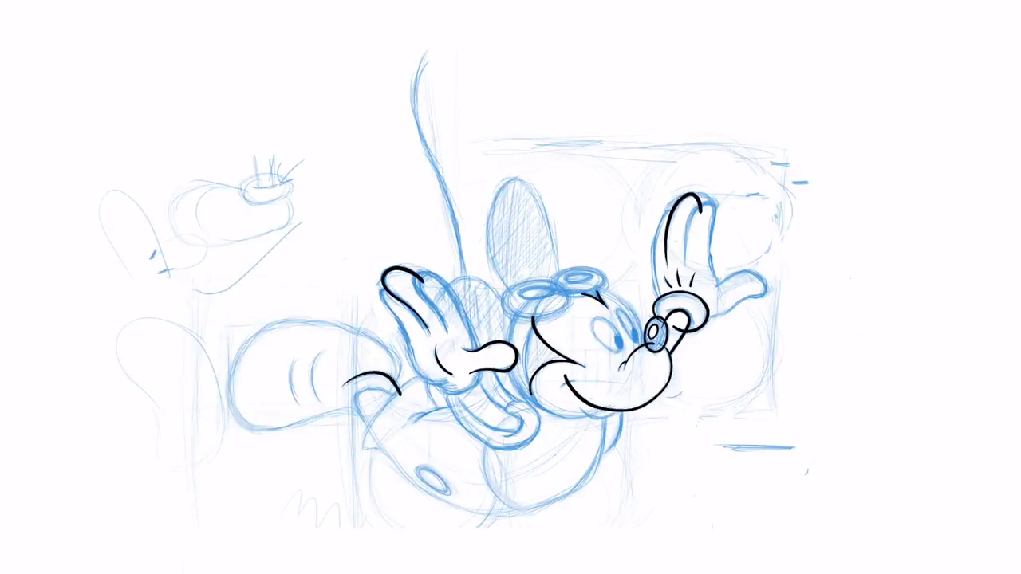
- Ink the ankle cuff, shoe creases, tail, upright ear and second glove's rolled cuff with black lines
drag(398, 396, 383, 438)
drag(326, 349, 322, 401)
drag(426, 56, 469, 283)
drag(523, 303, 558, 276)
drag(487, 363, 515, 401)
drag(506, 412, 484, 443)
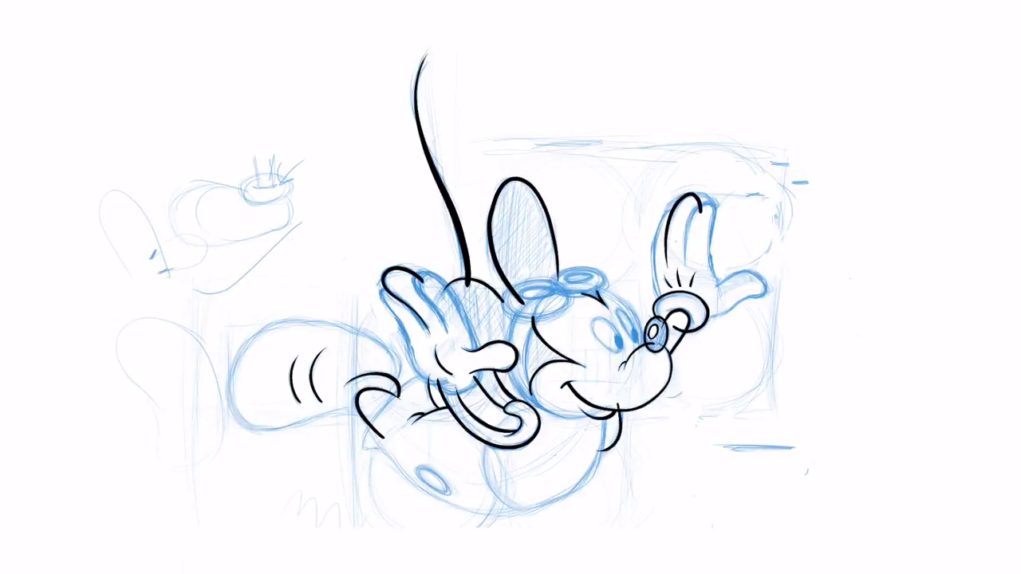